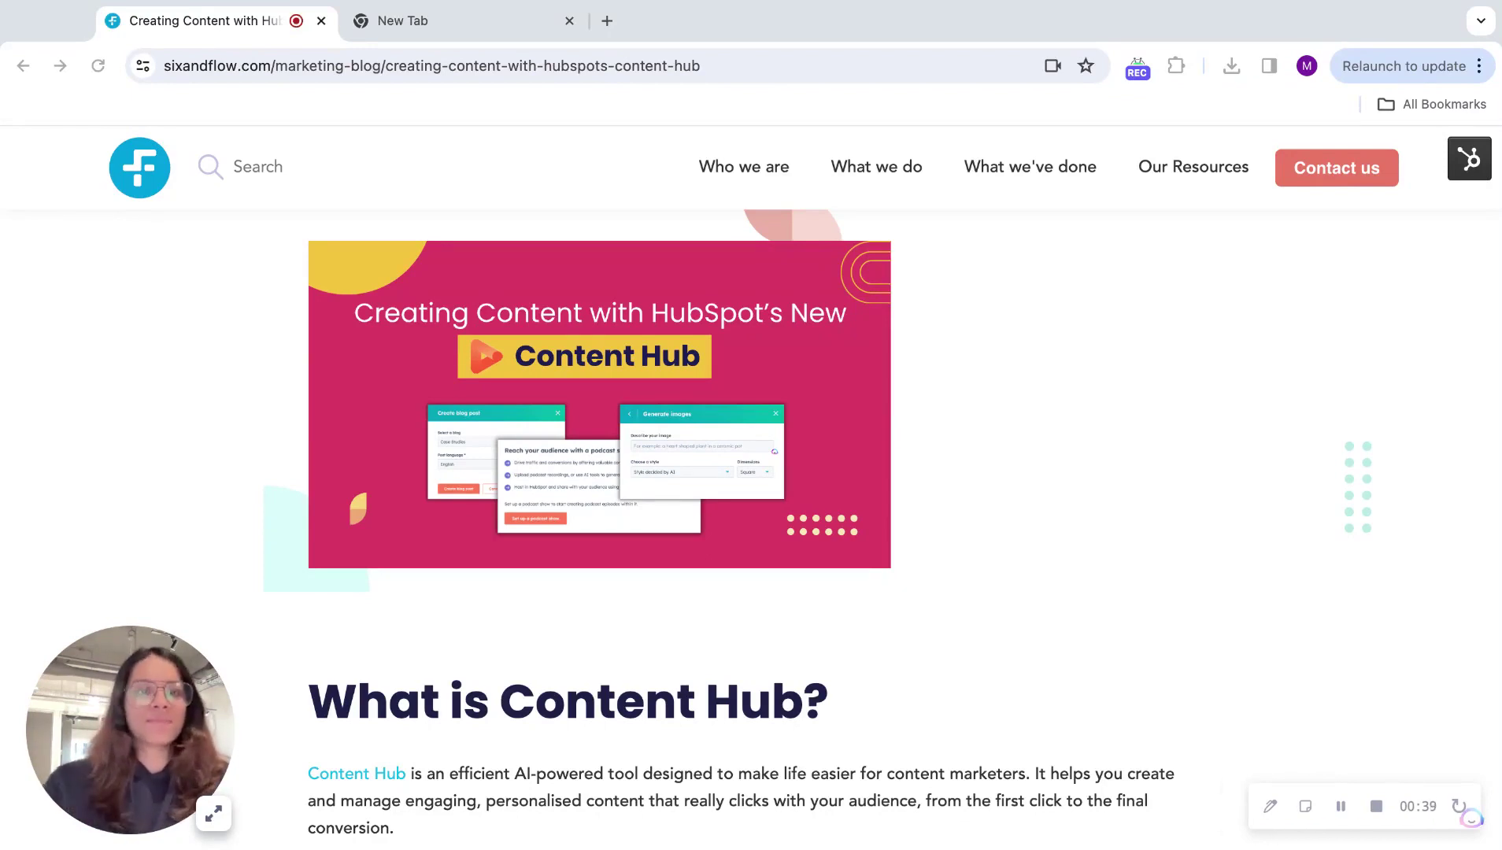
Step: Load the HubSpot portal from 'hub' in the address bar and go to Content > Blog
left_click(512, 27)
type("hub")
key("Return")
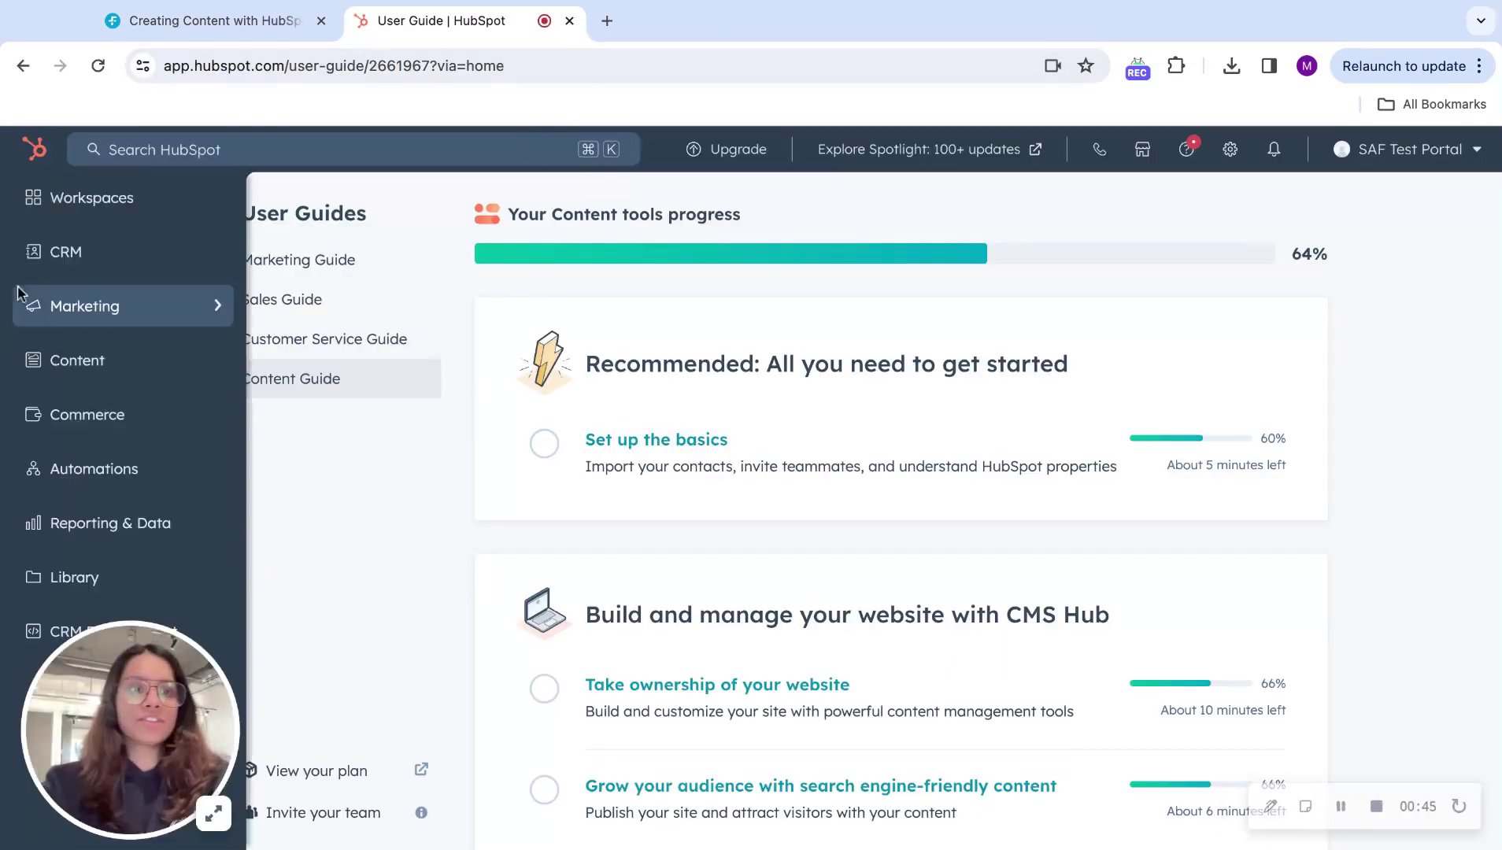
mouse_move(118, 252)
mouse_move(172, 303)
mouse_move(189, 366)
left_click(335, 307)
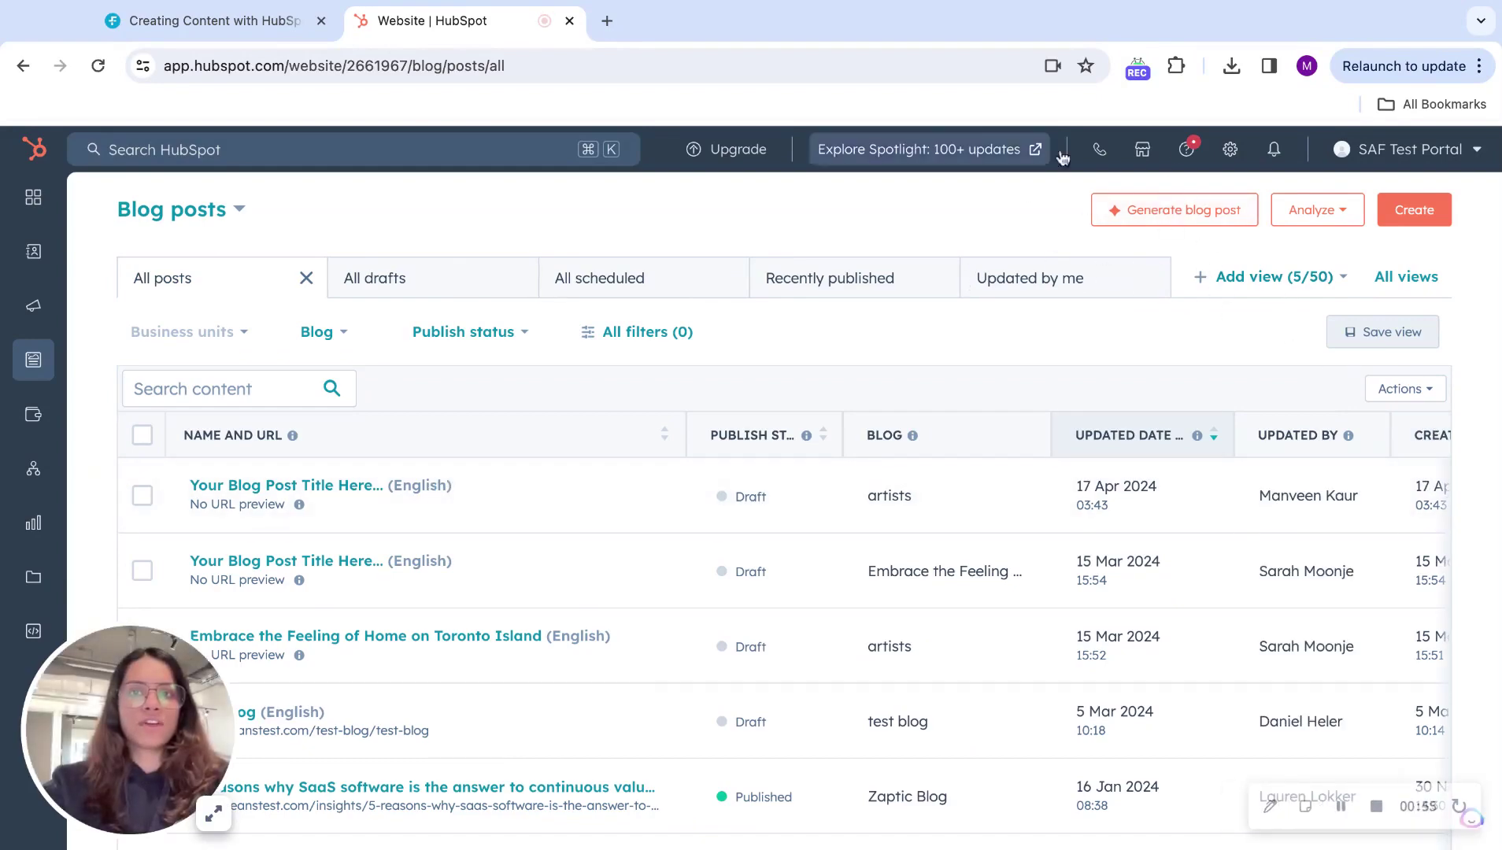
Step: Start an AI blog post with the topic '5 Strategies to Ace Content Marketing'
left_click(1150, 227)
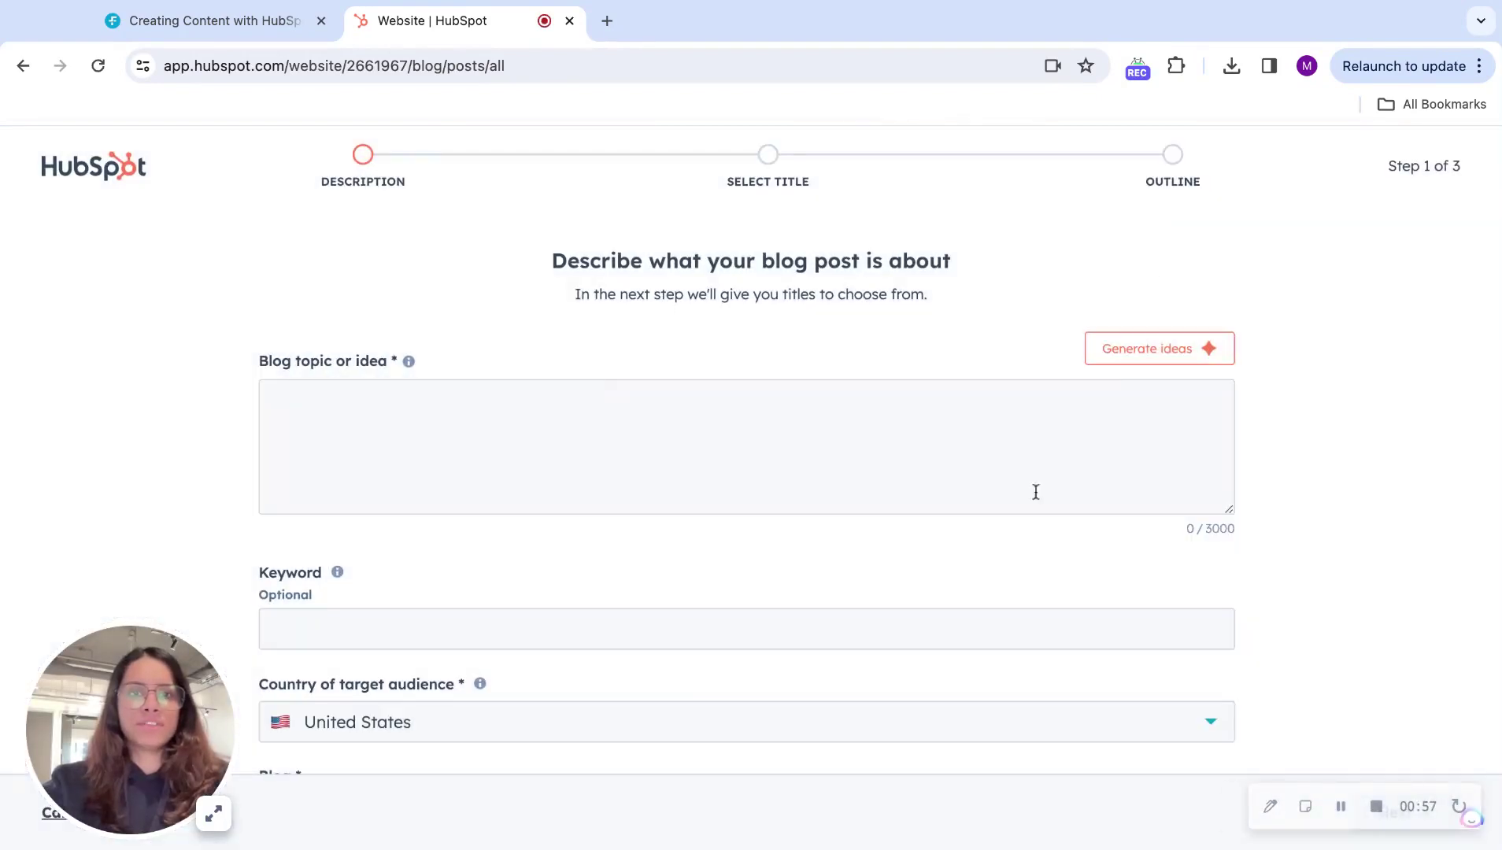
left_click(490, 384)
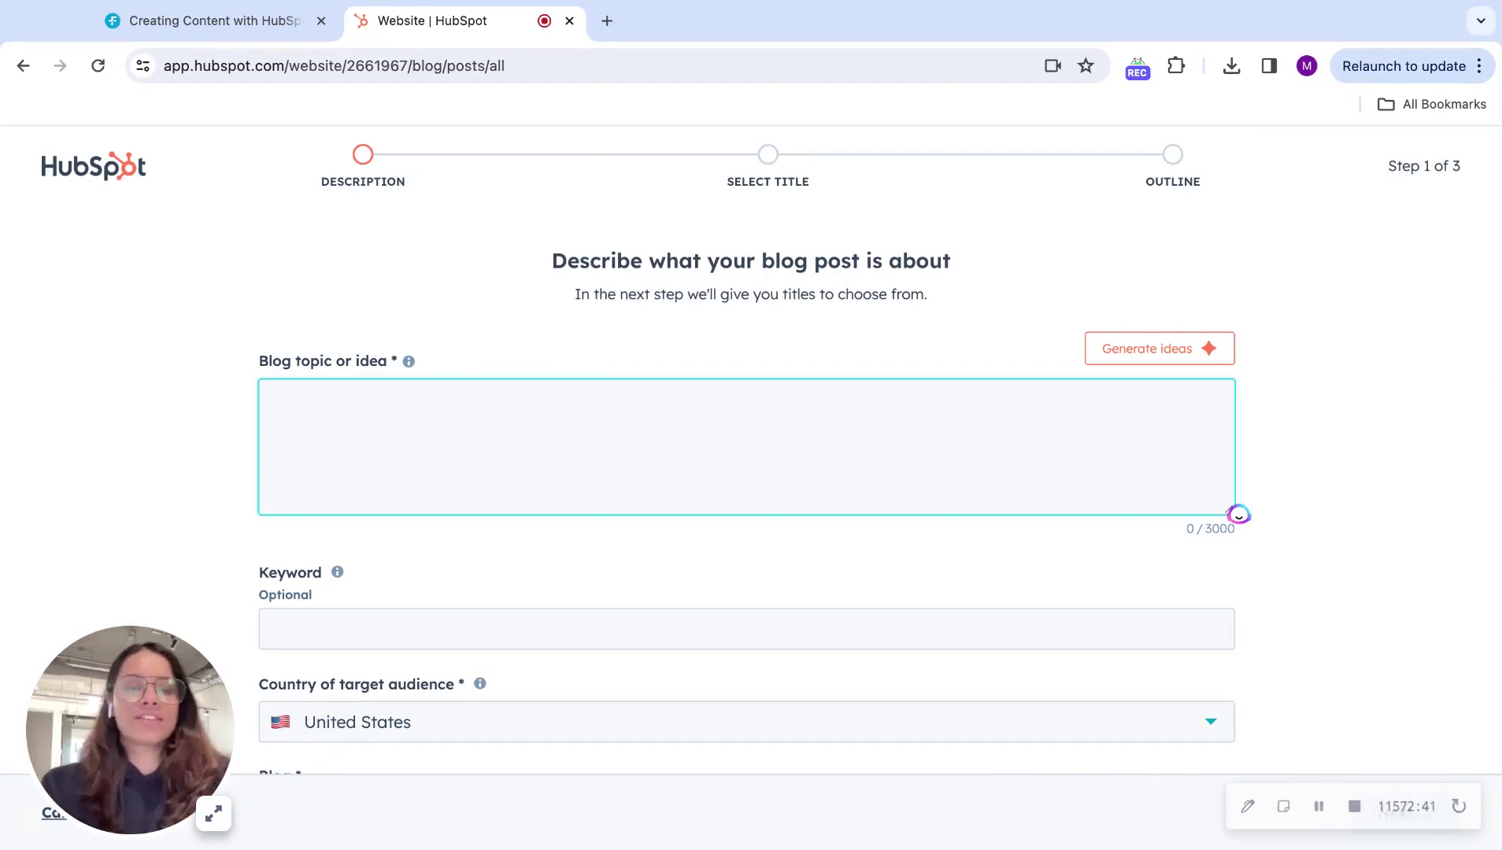
type("5")
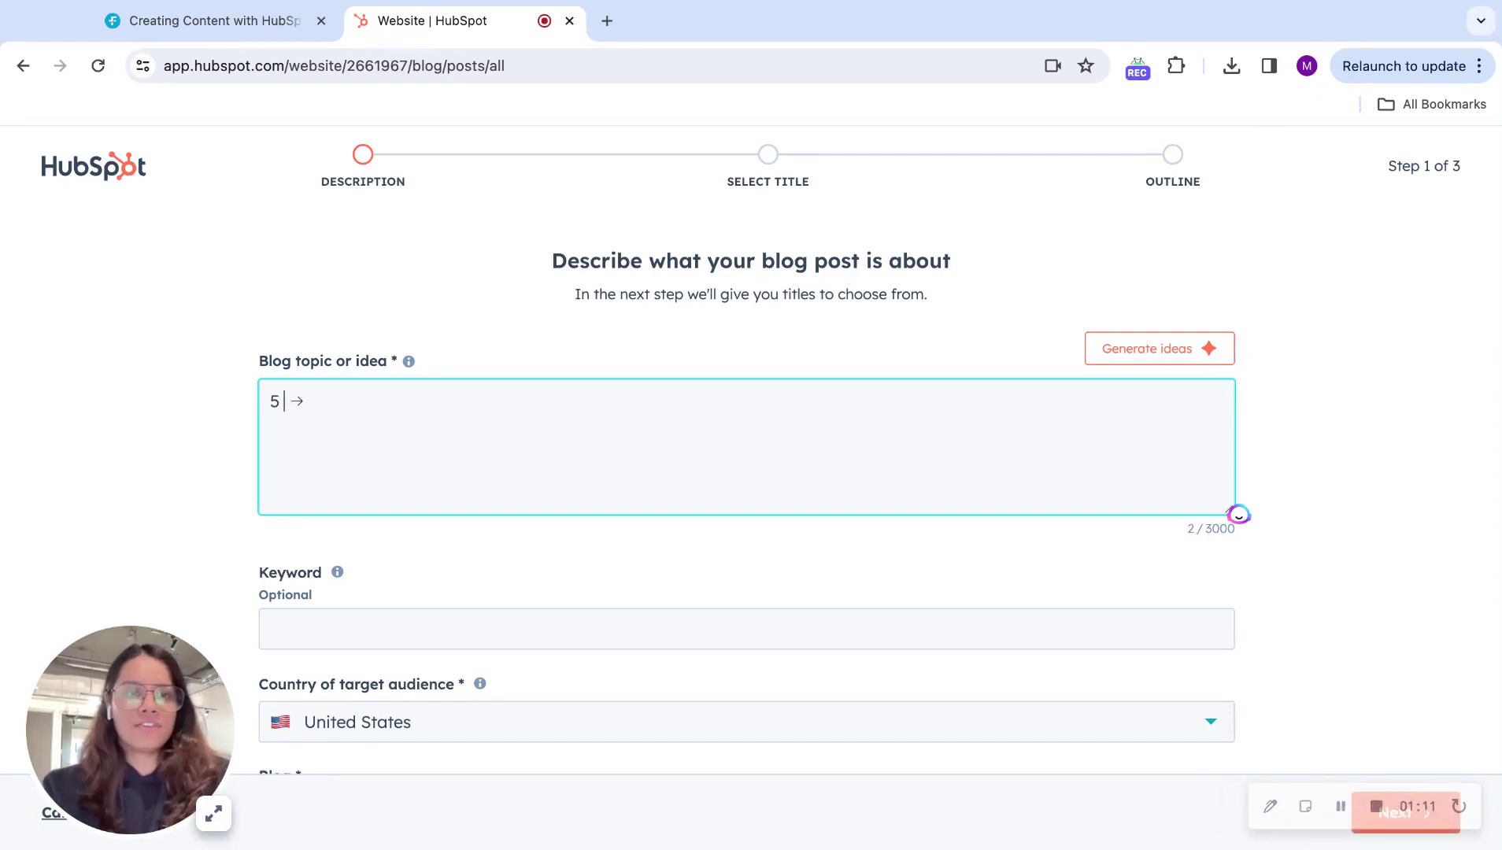
type("Strate")
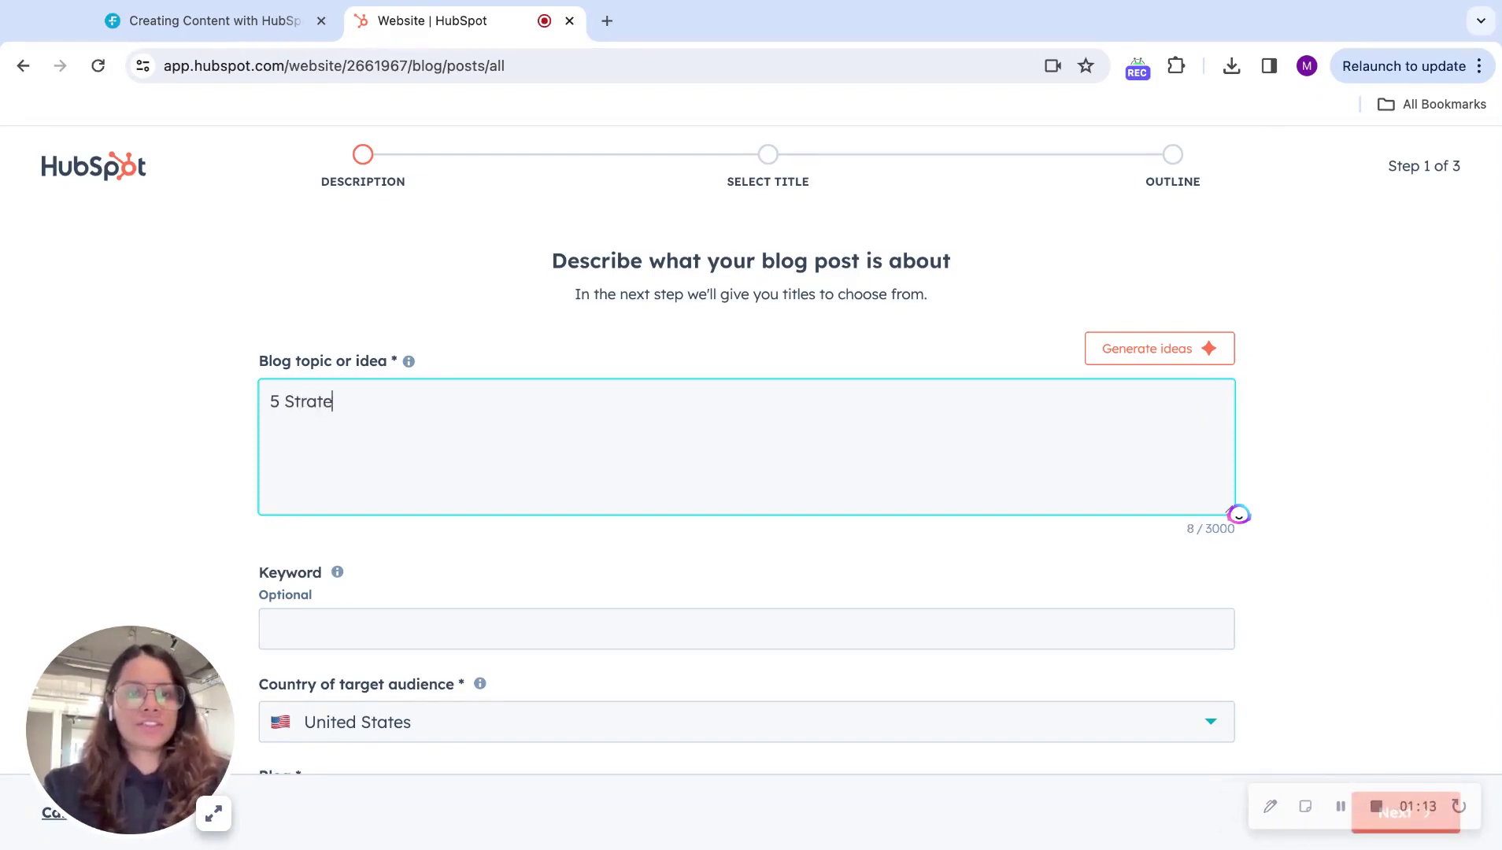
type("gies to Ace ")
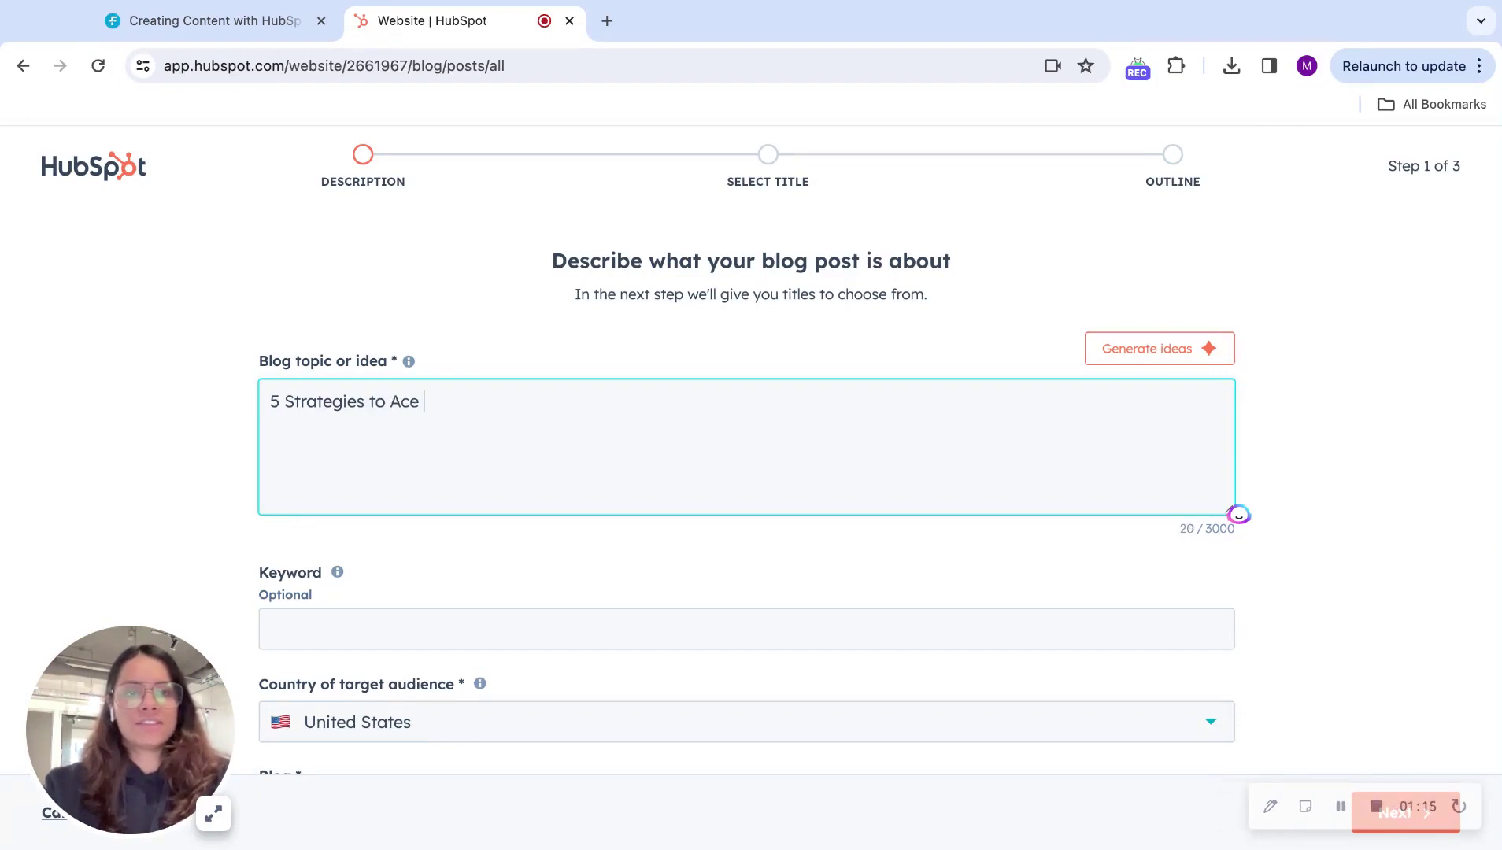
type("Content Ma")
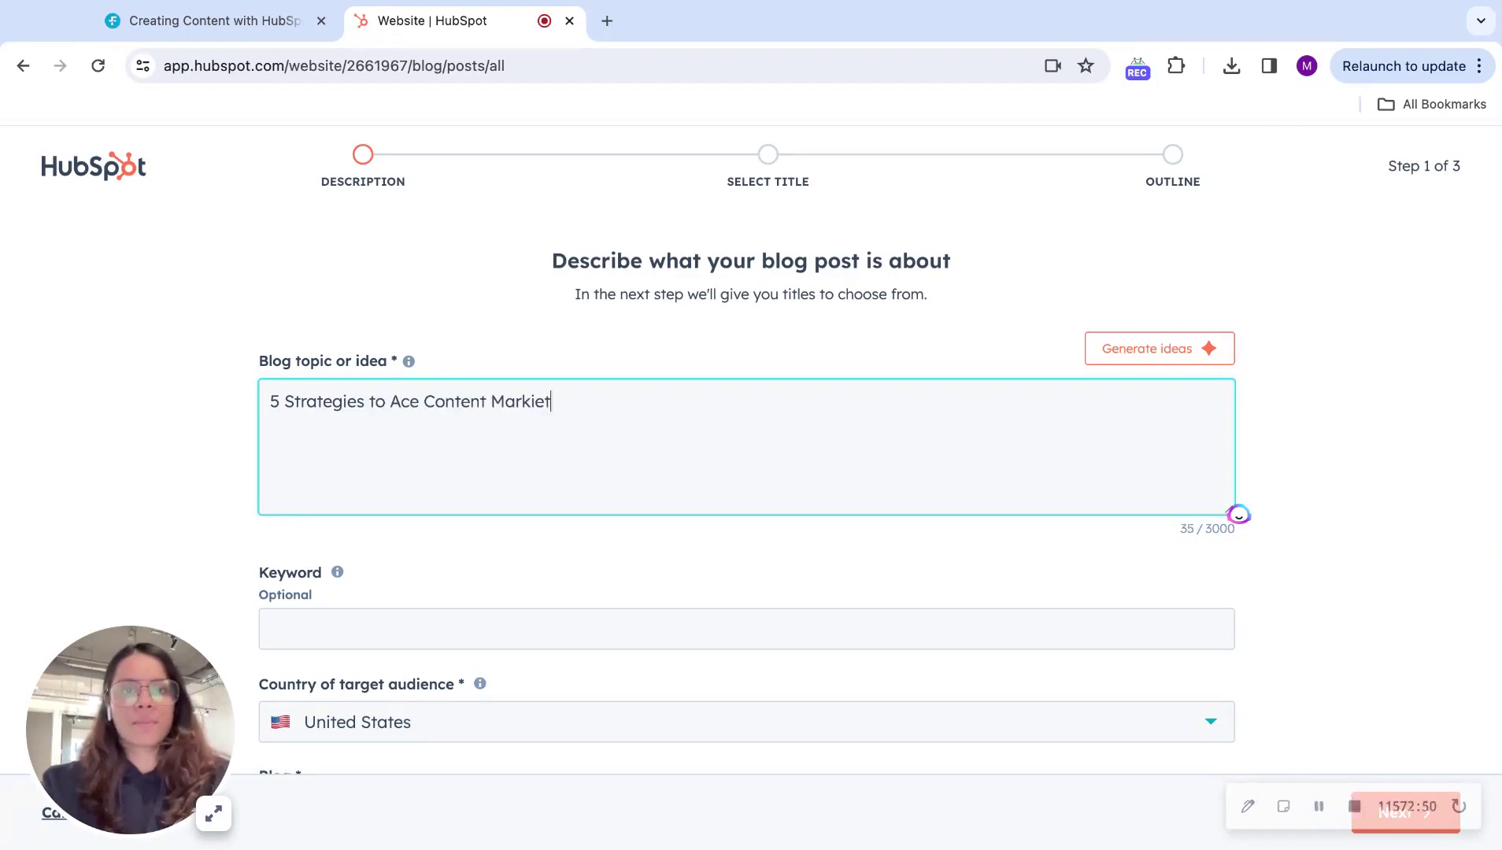
type("rkiet")
key("BackSpace")
key("BackSpace")
type("ng")
Step: Set the post's target blog to test blog (English)
left_click(465, 624)
scroll(459, 626, "down", 3)
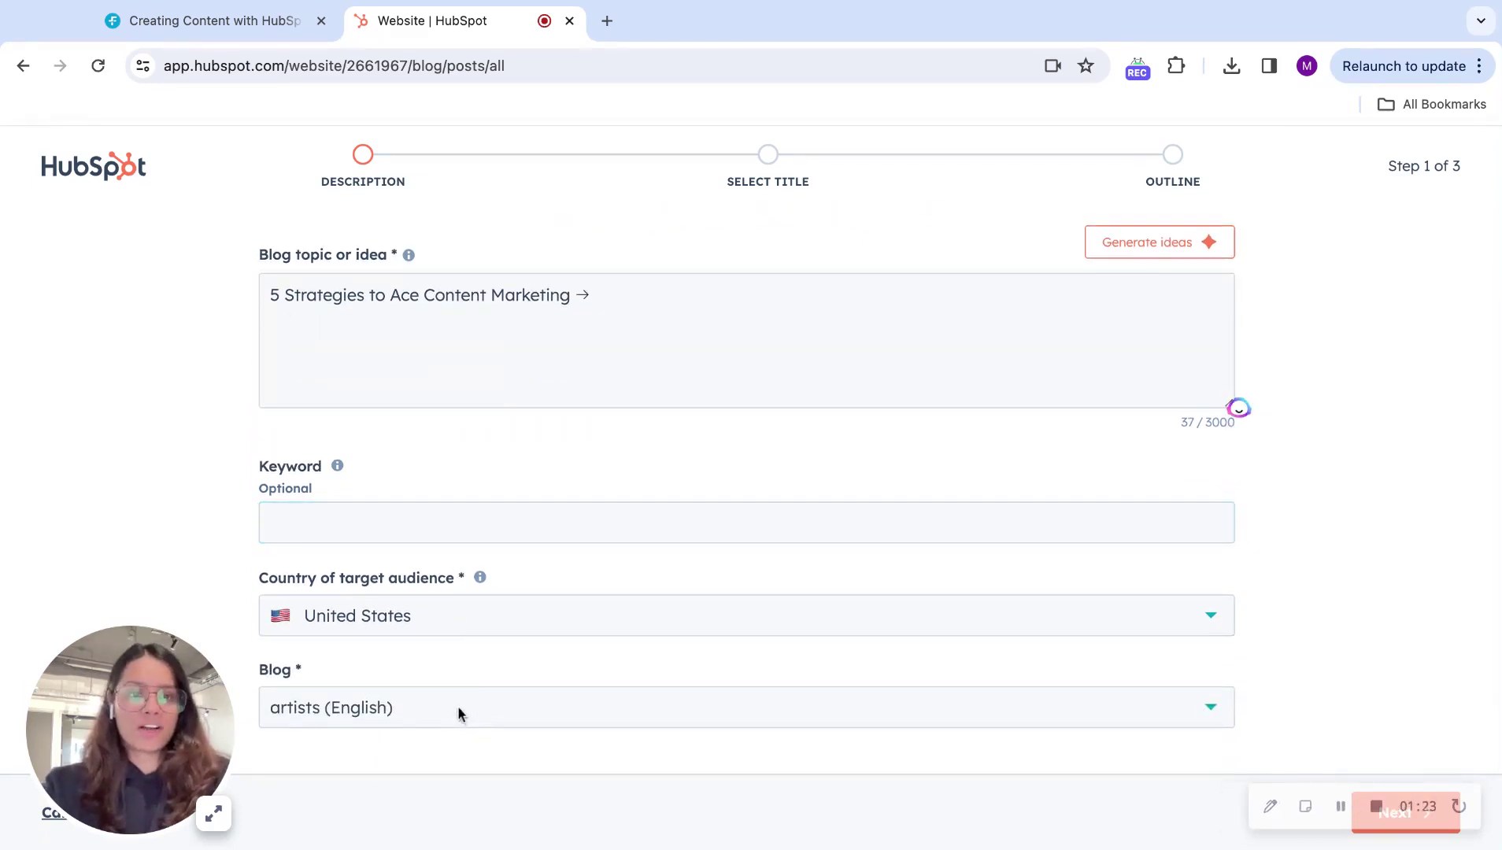
left_click(1223, 714)
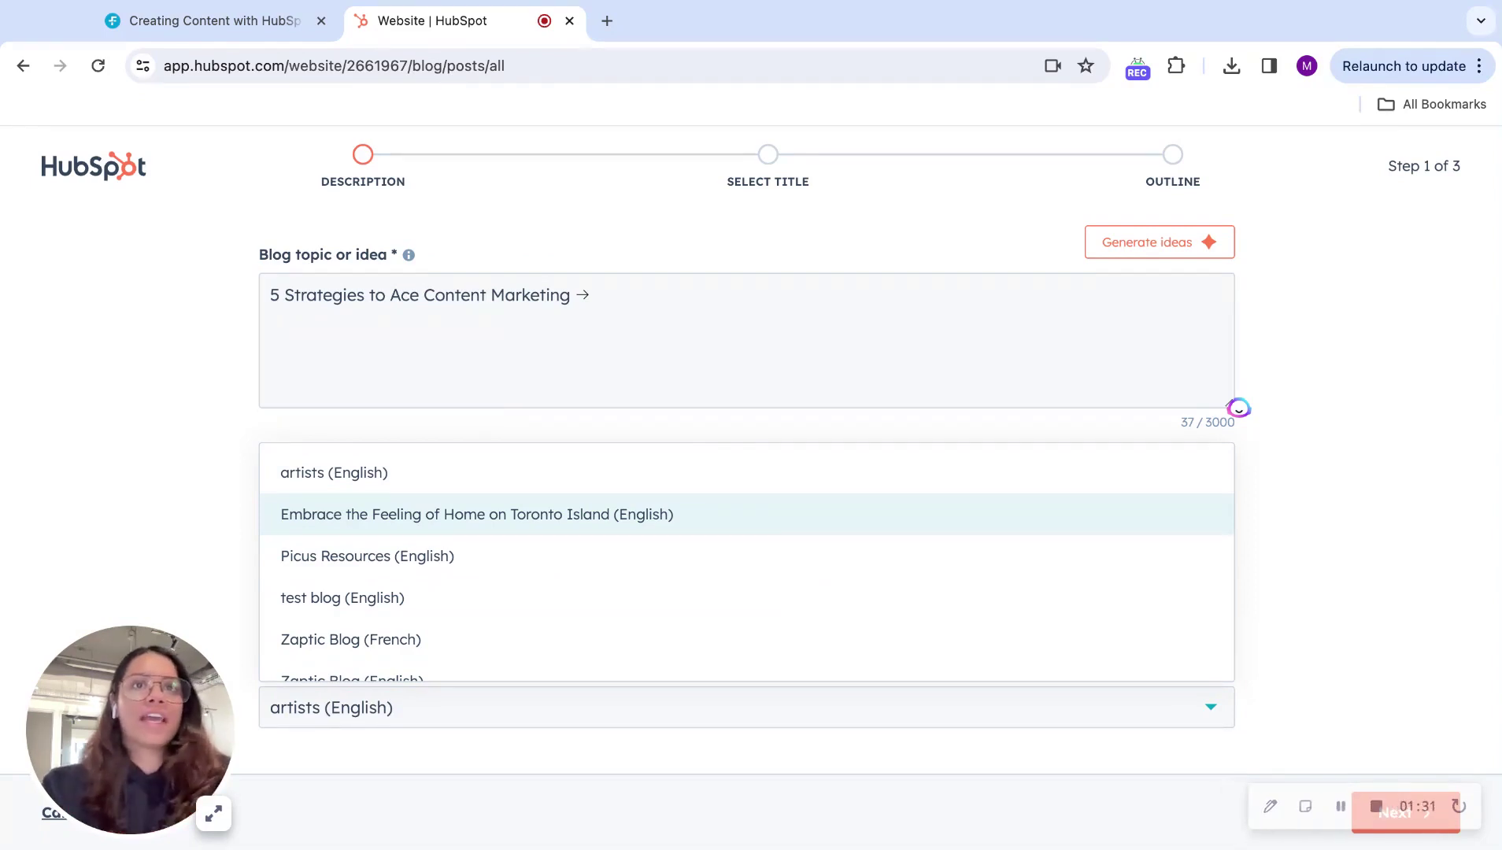
scroll(589, 555, "down", 1)
left_click(588, 551)
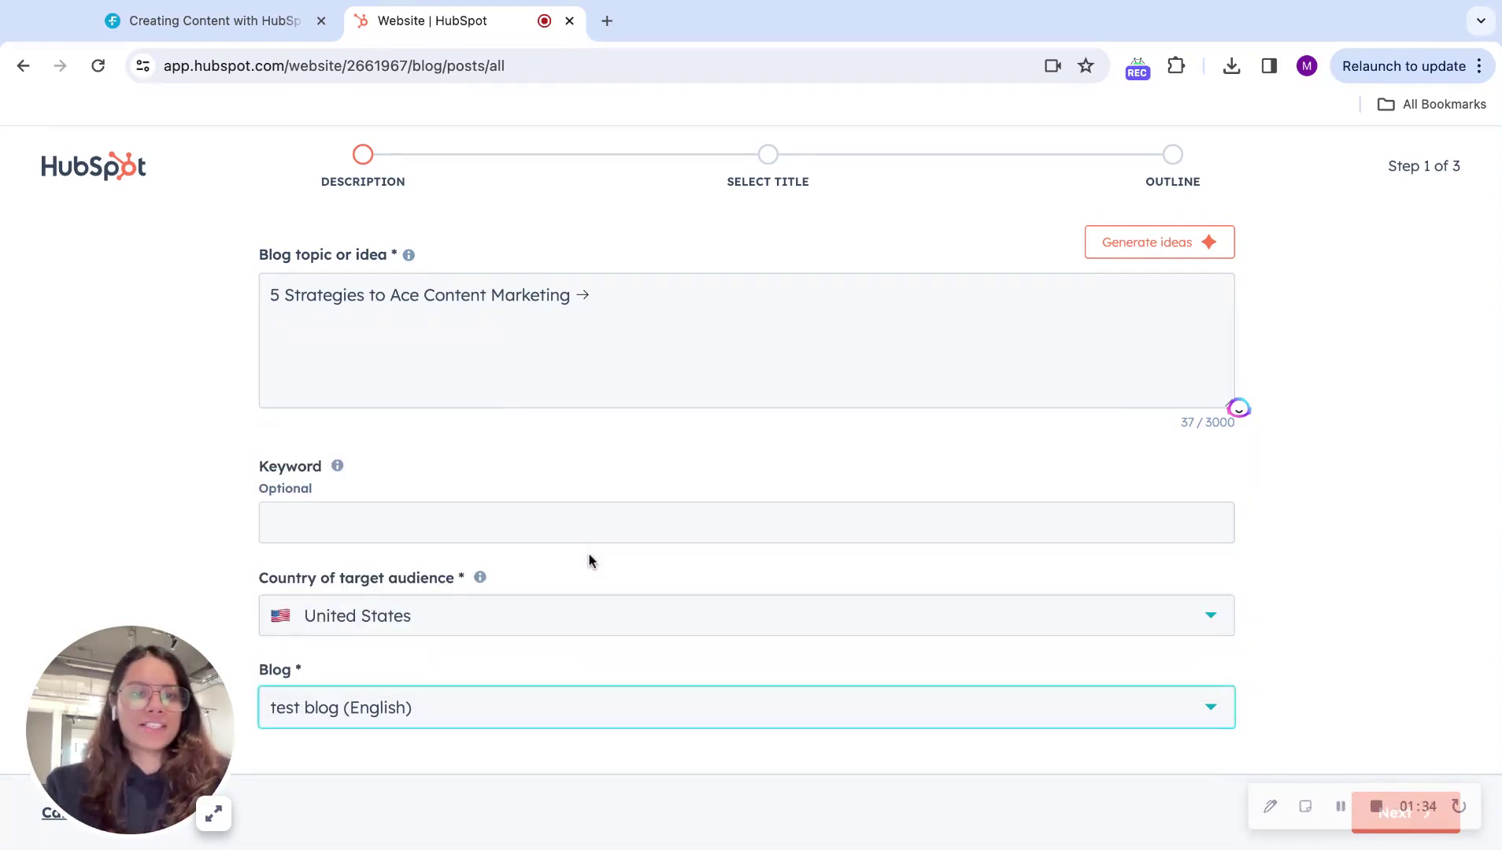
Step: Pick '5 Strategies To Ace Content Marketing' from the suggested titles and continue to the outline
left_click(1374, 831)
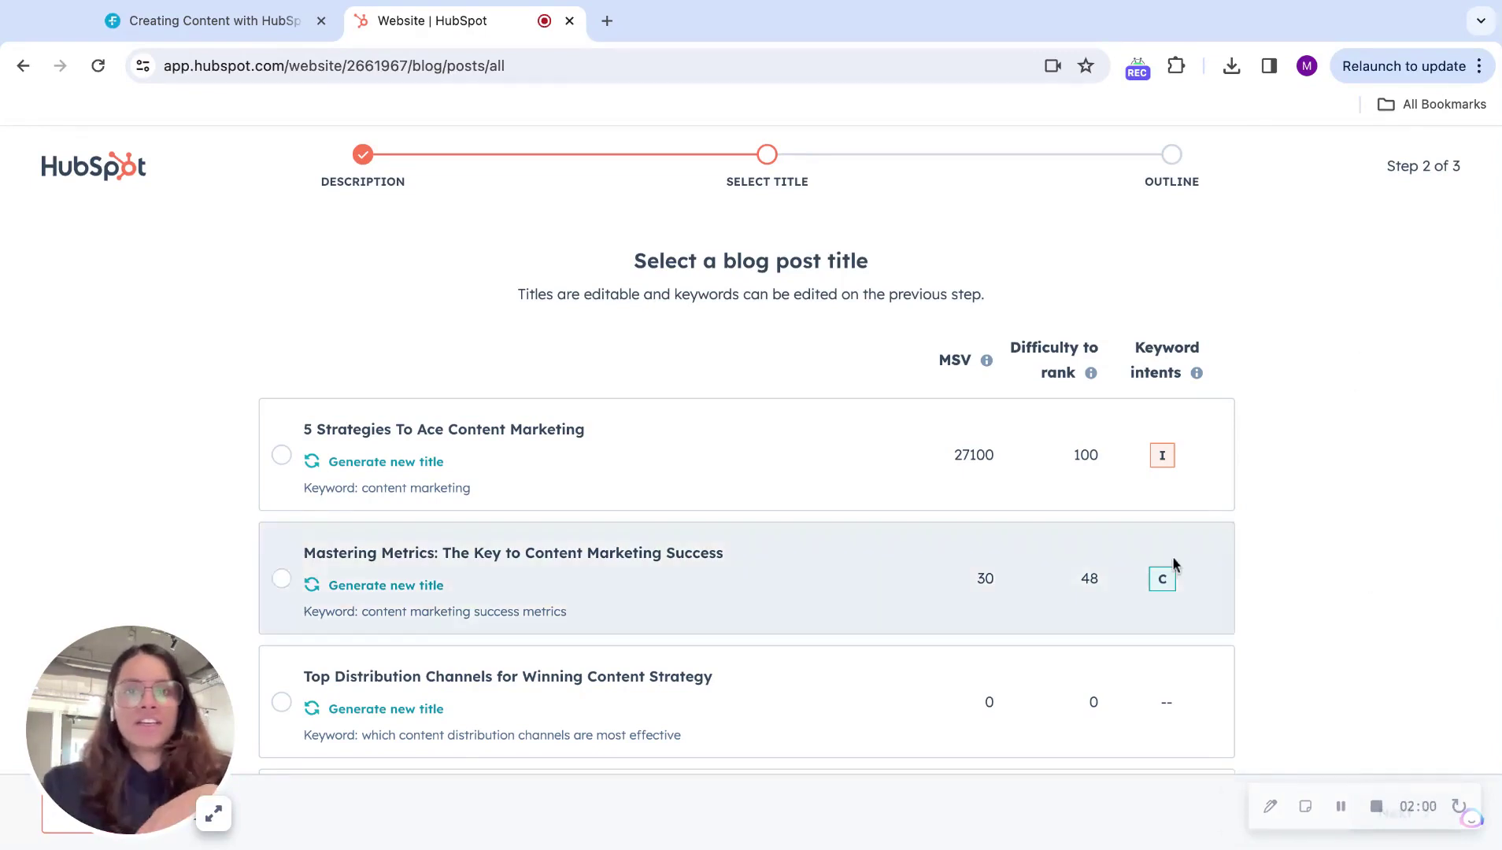
scroll(956, 604, "down", 2)
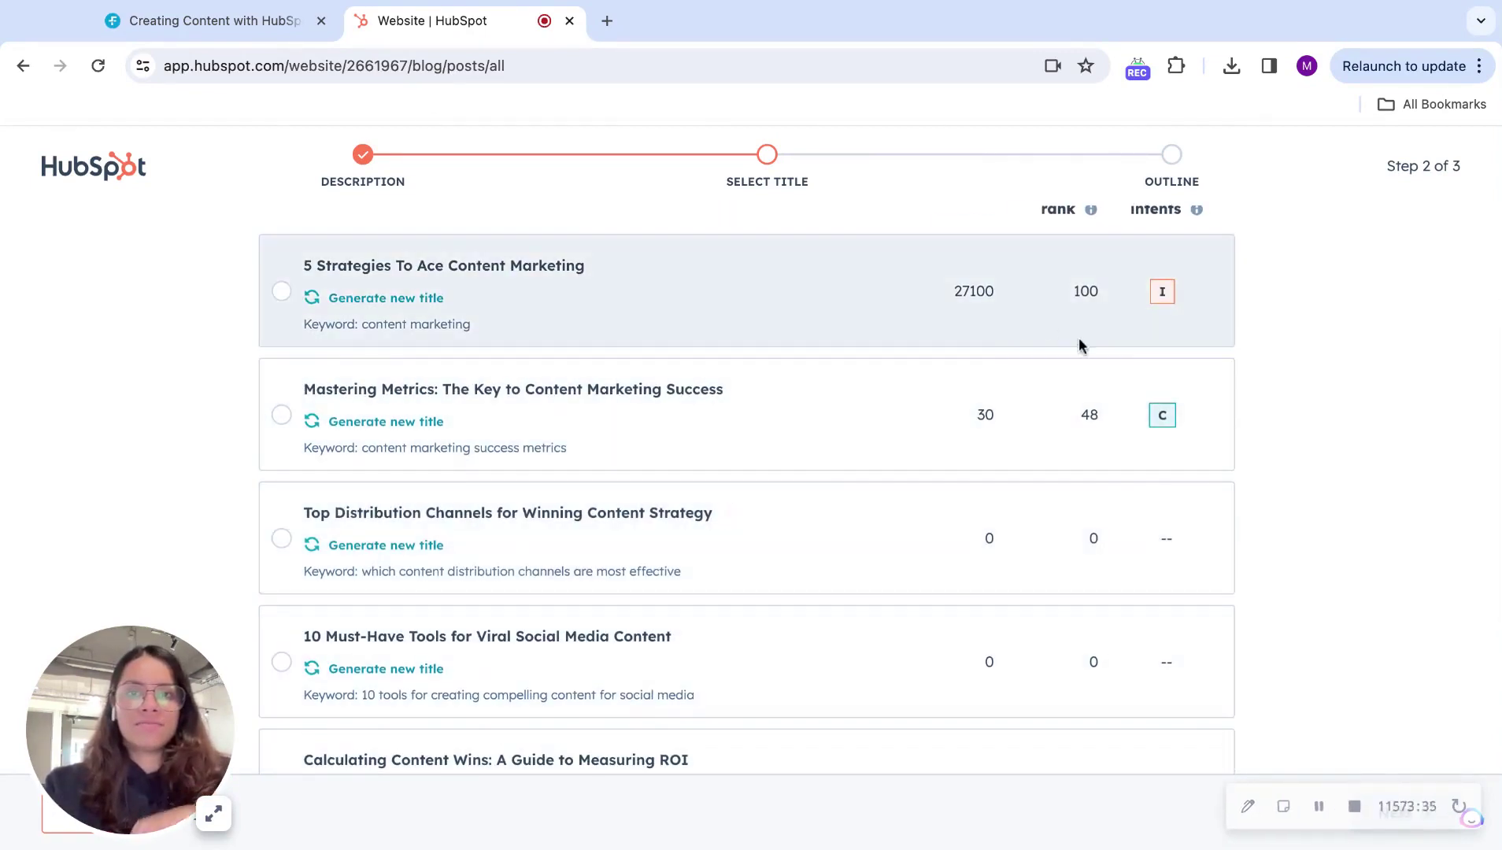
scroll(909, 262, "up", 2)
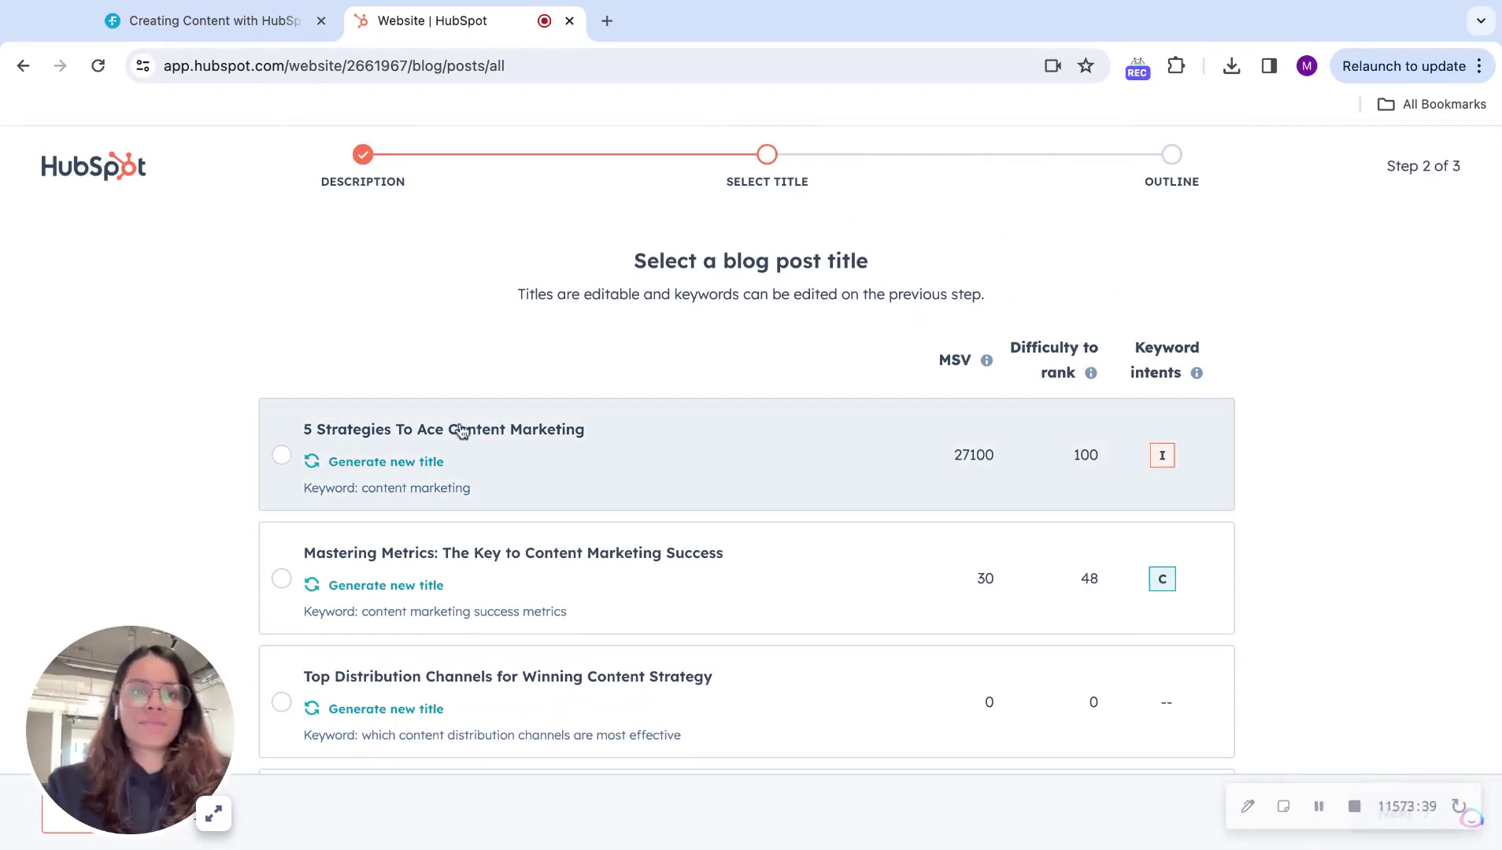
left_click(402, 442)
left_click(756, 488)
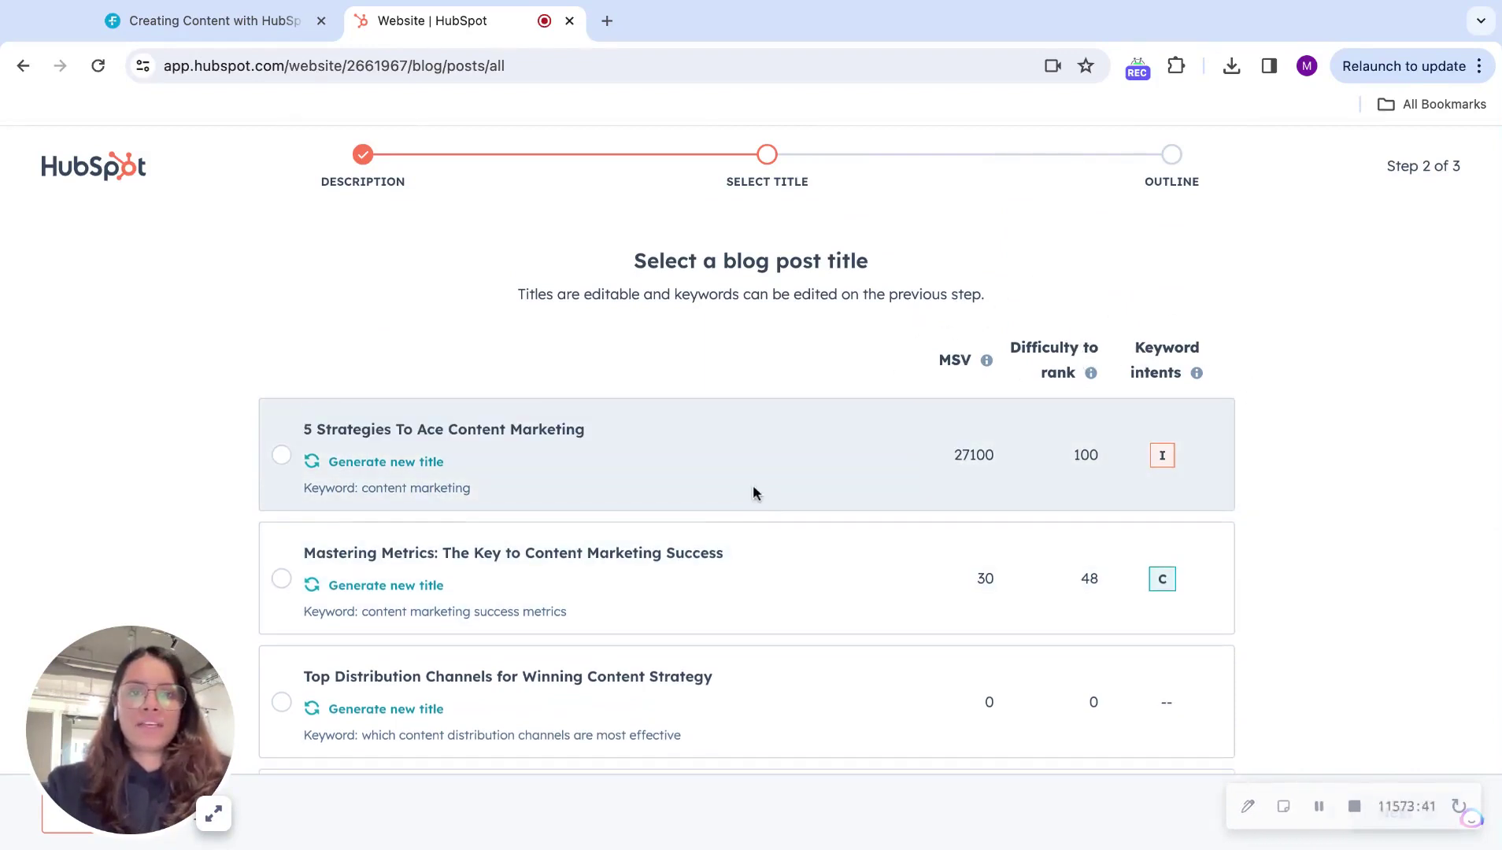
left_click(281, 455)
scroll(289, 465, "down", 5)
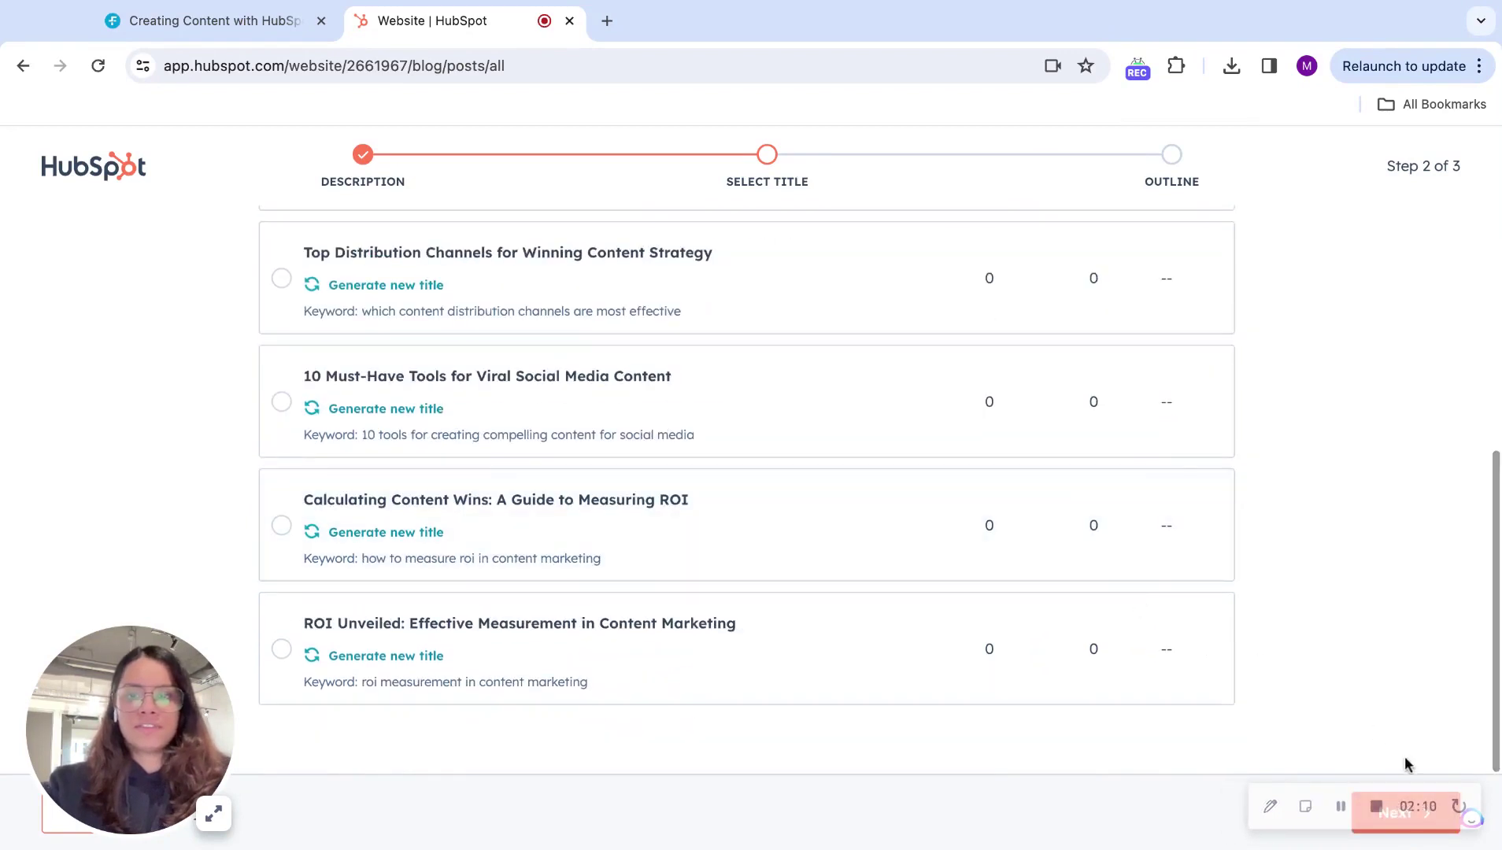
left_click(1379, 836)
Step: Review the generated outline's description, chess-board image description and paragraph headers
scroll(813, 409, "down", 3)
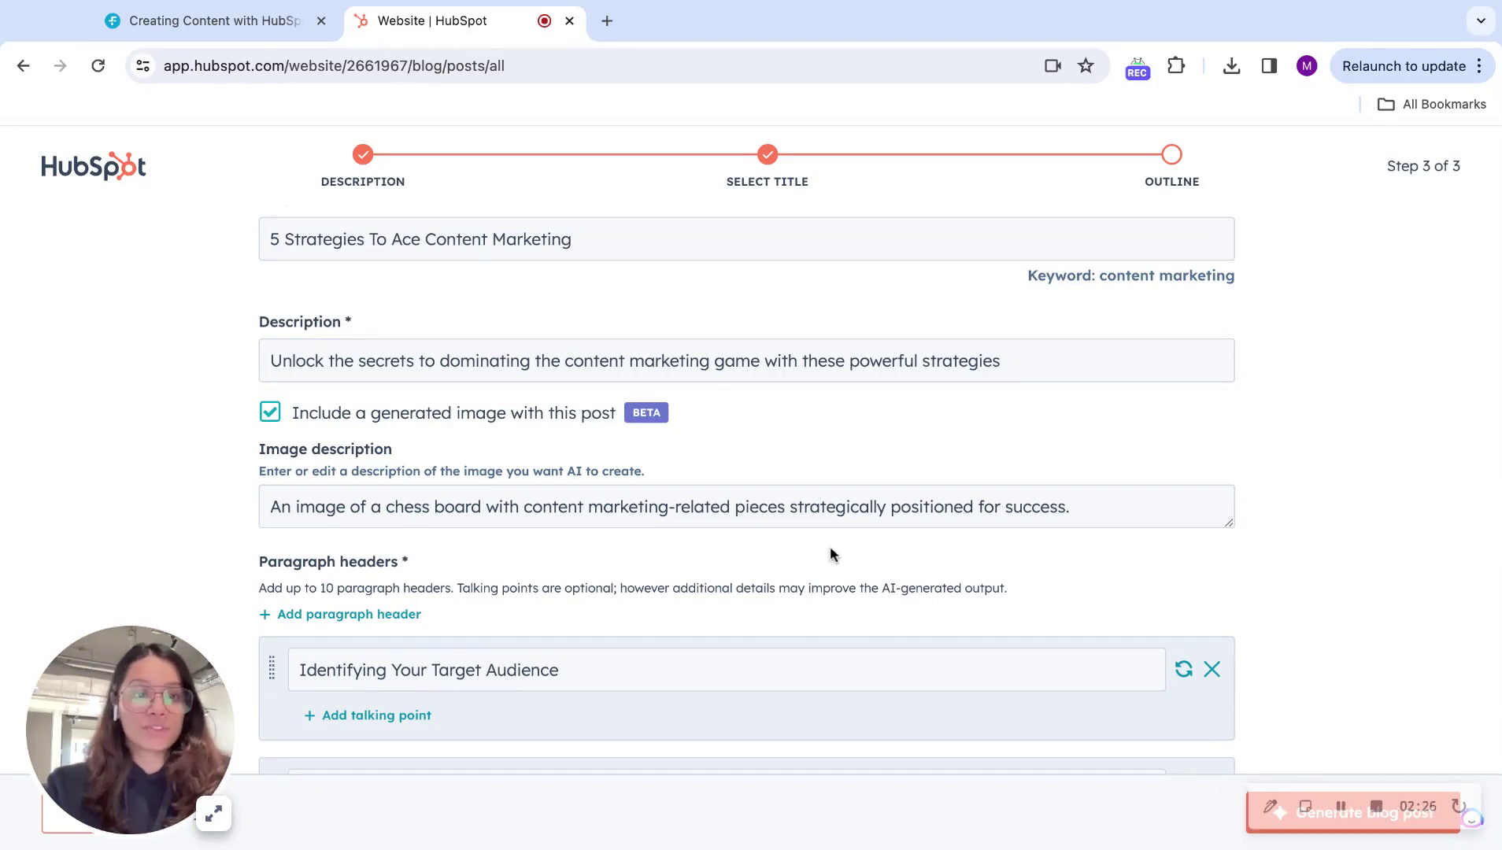
scroll(830, 548, "down", 8)
scroll(1075, 401, "up", 10)
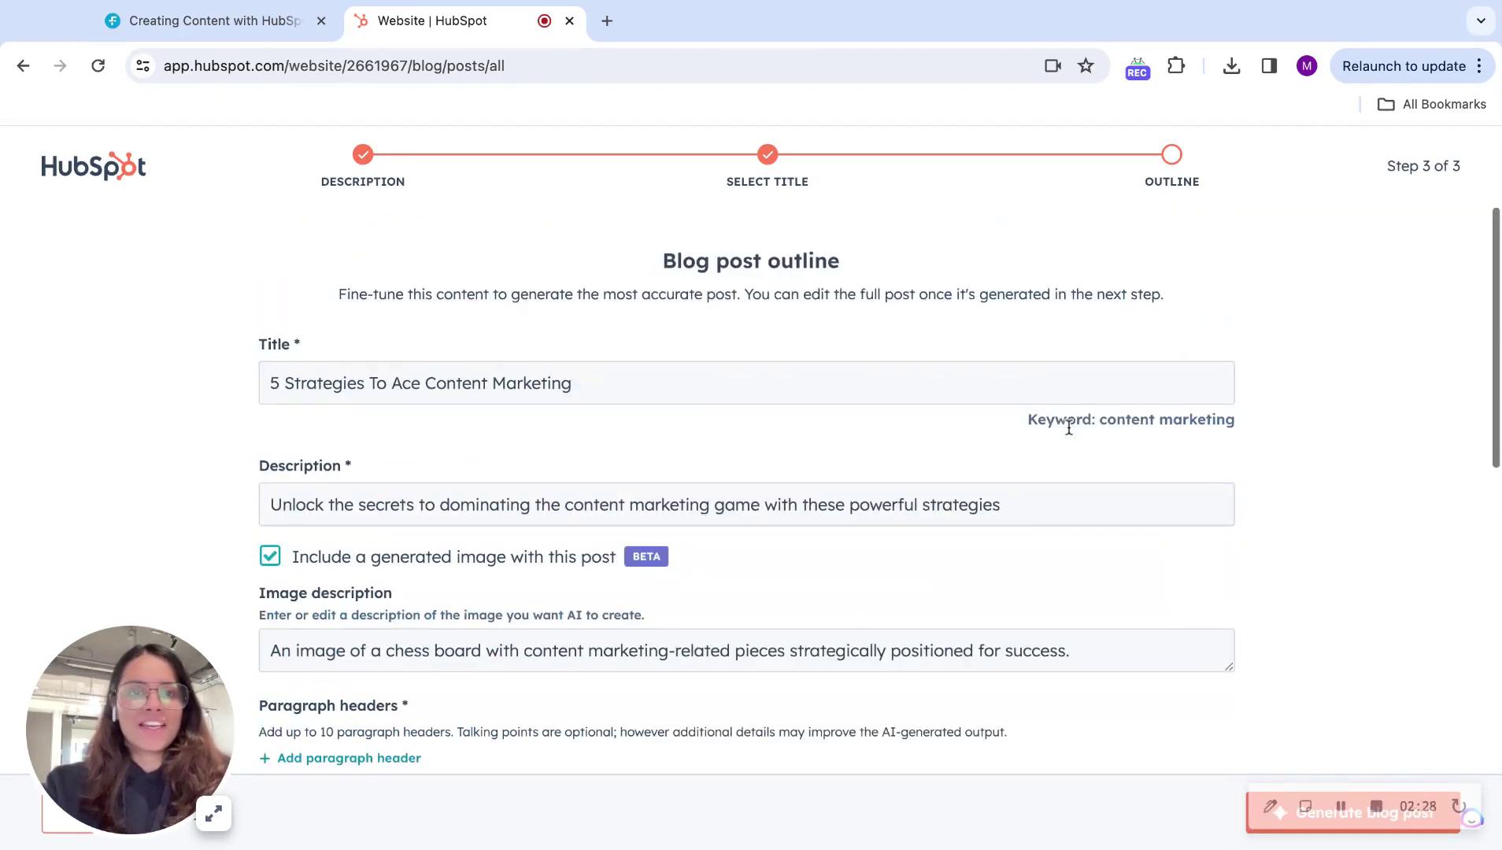
Step: Generate the full post from the outline and review the draft in the editor
left_click(1413, 839)
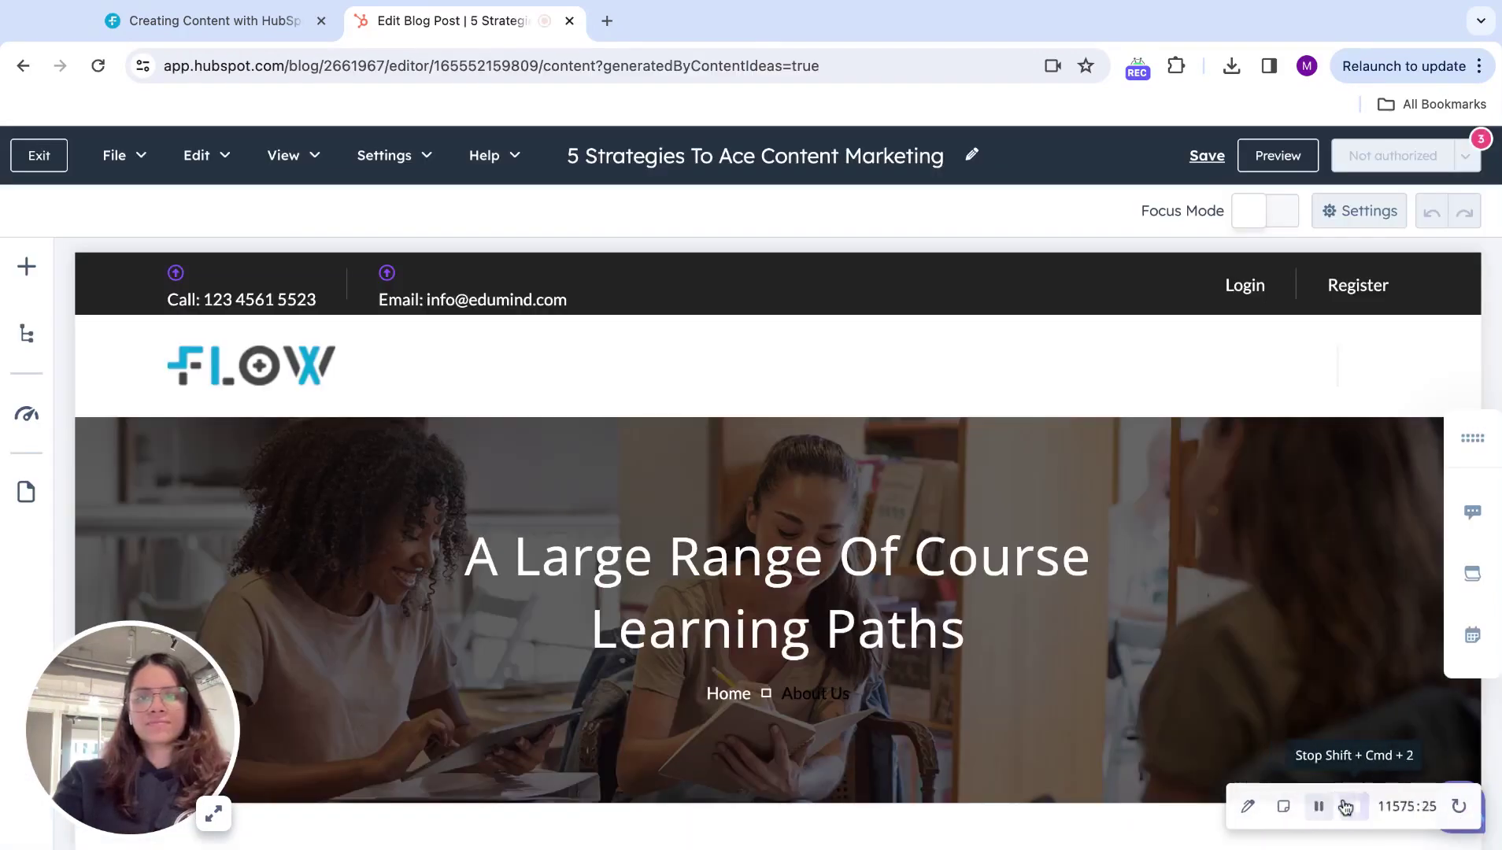
scroll(1388, 527, "down", 2)
scroll(1388, 527, "down", 10)
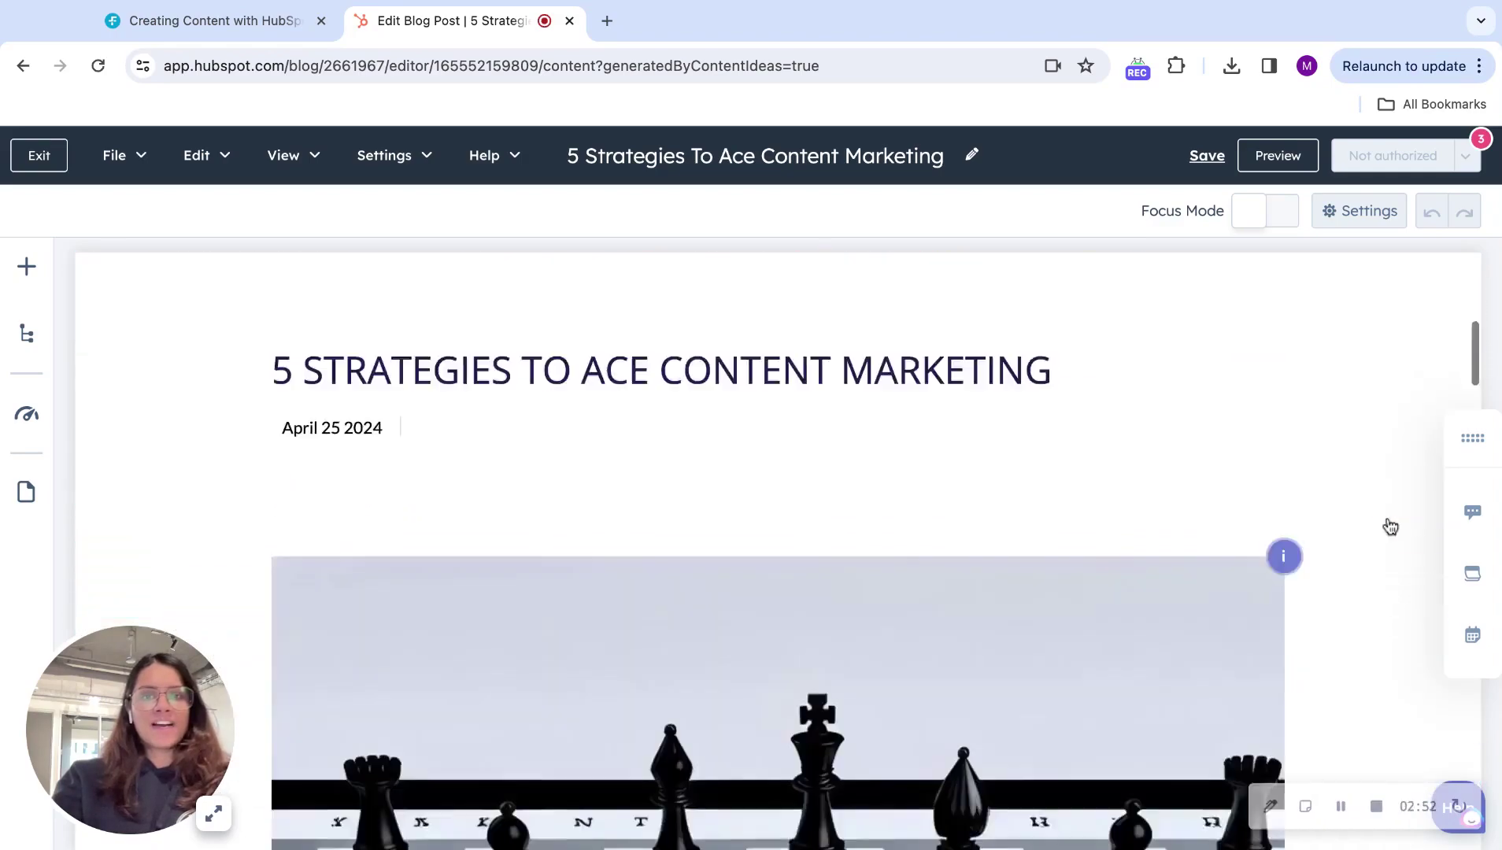
scroll(778, 552, "down", 15)
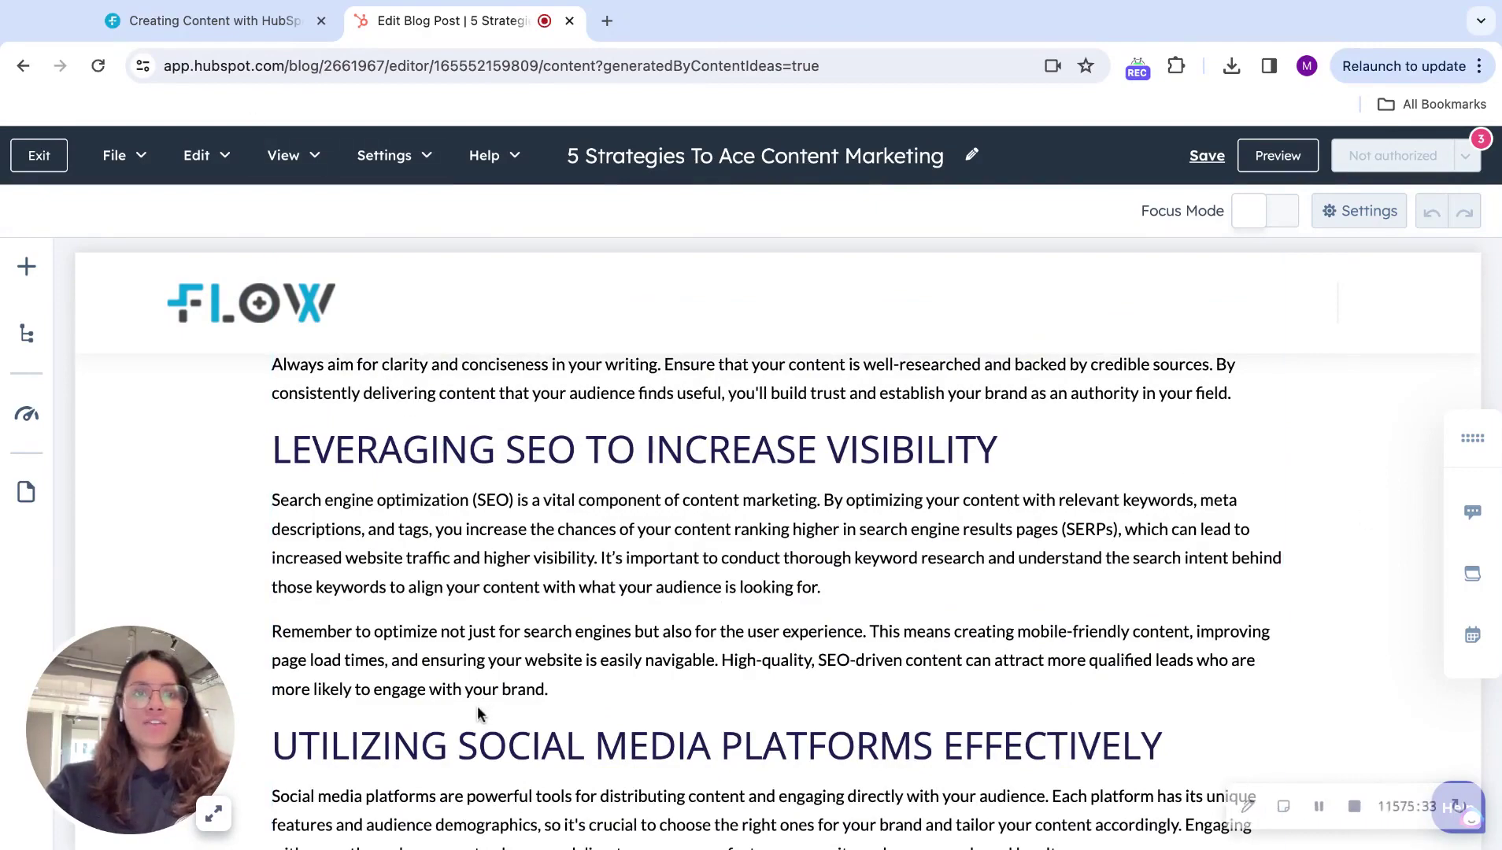
scroll(621, 447, "up", 20)
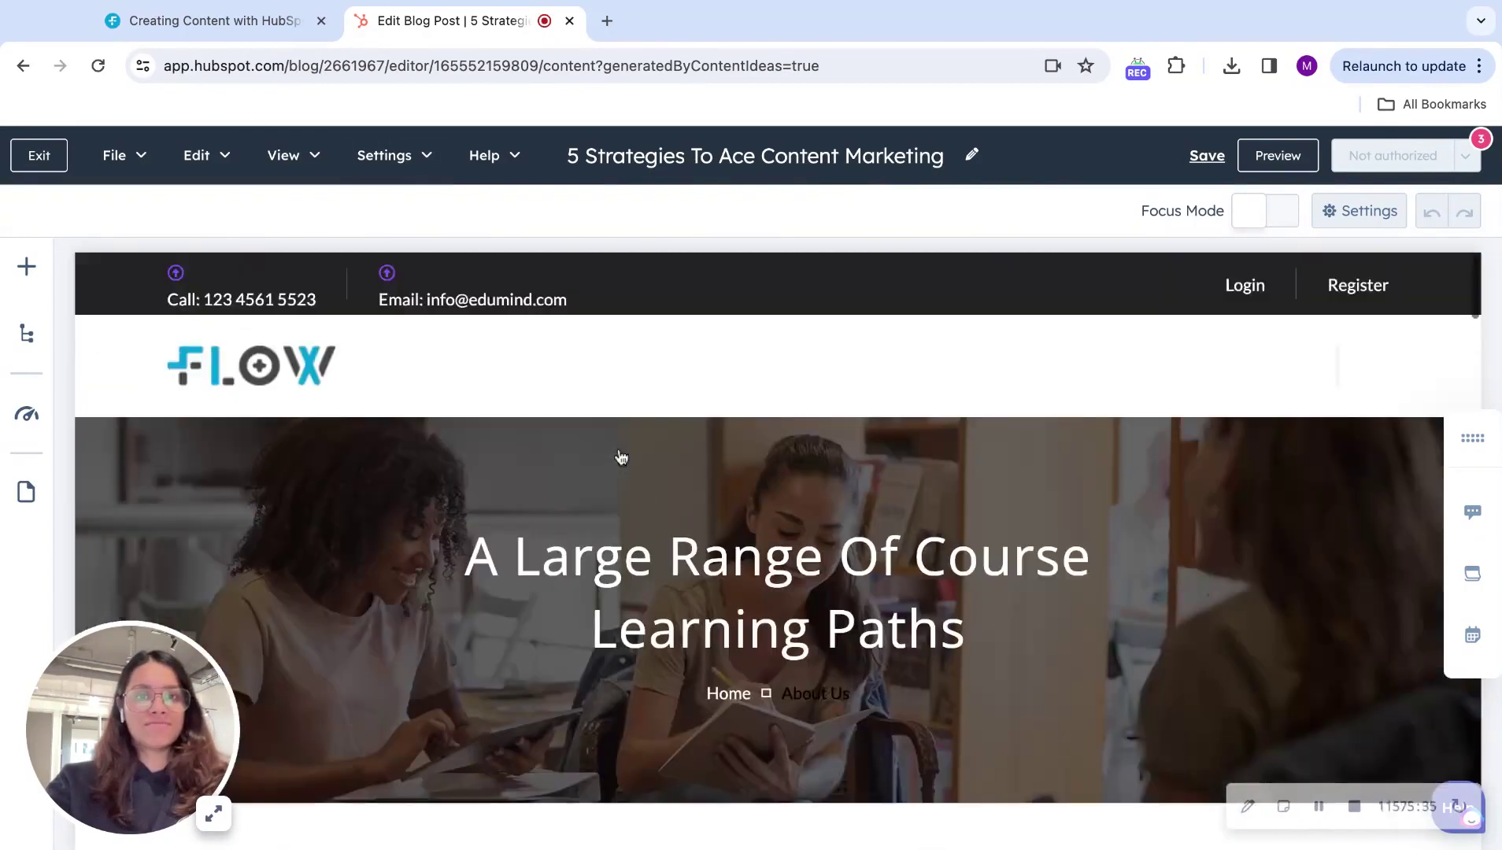
Step: Switch on the featured image in Settings > General and start an AI-generated image
left_click(289, 157)
left_click(385, 154)
left_click(388, 155)
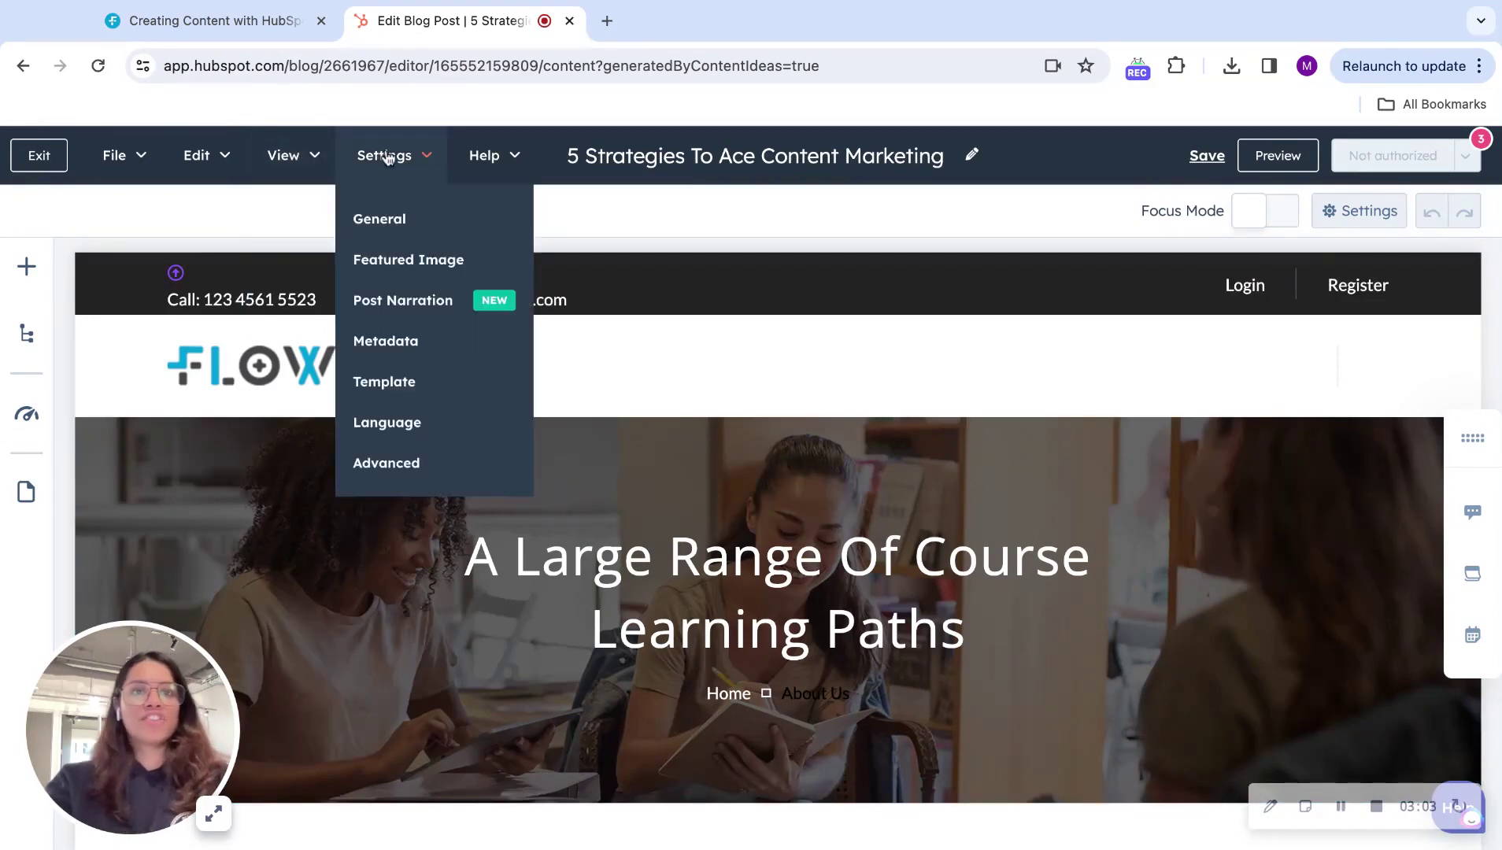
left_click(406, 227)
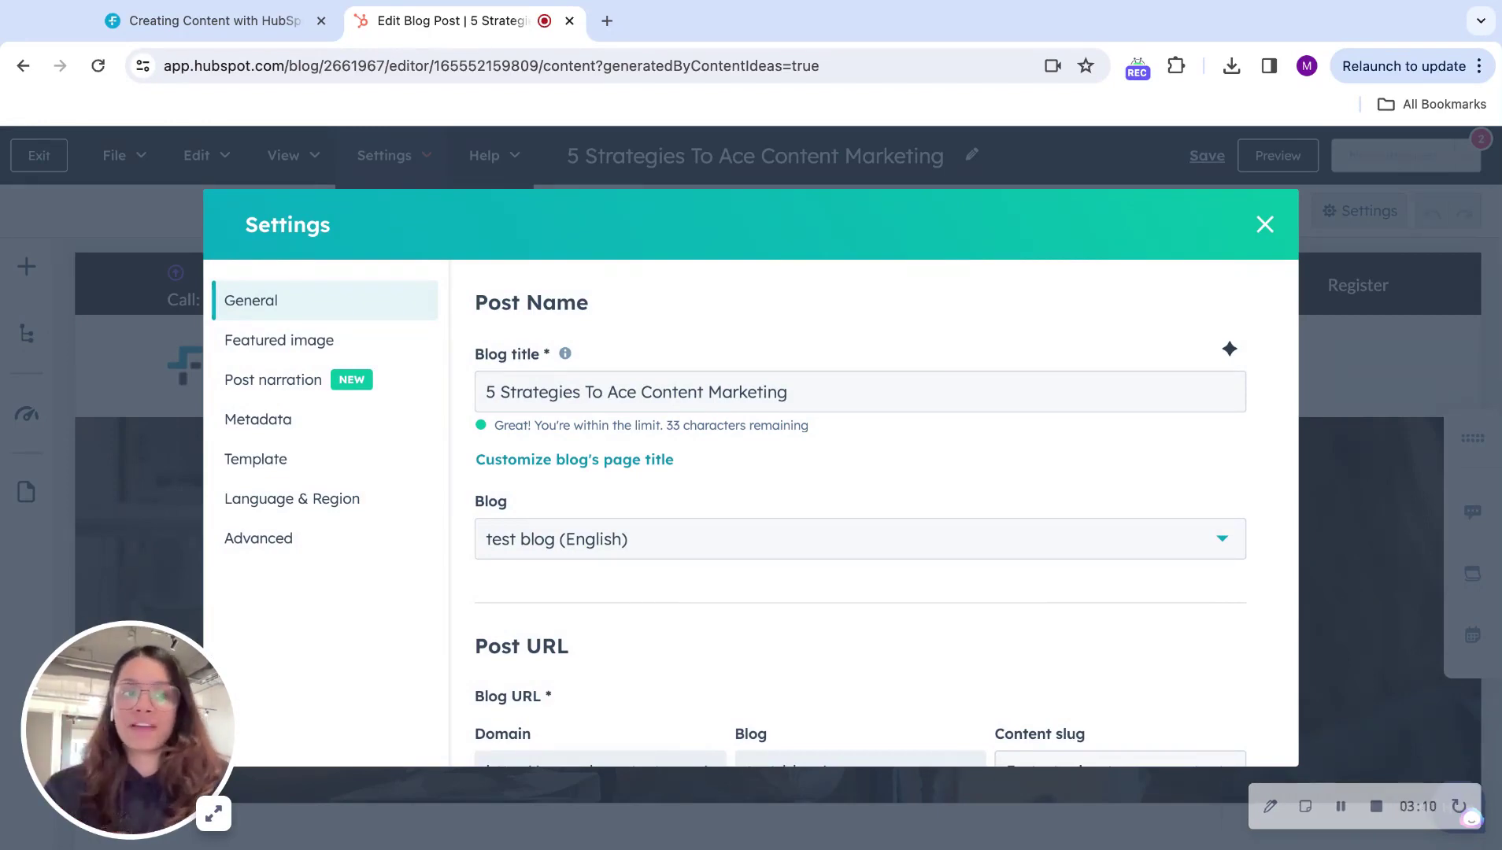
scroll(681, 486, "down", 10)
scroll(685, 489, "up", 3)
left_click(1139, 590)
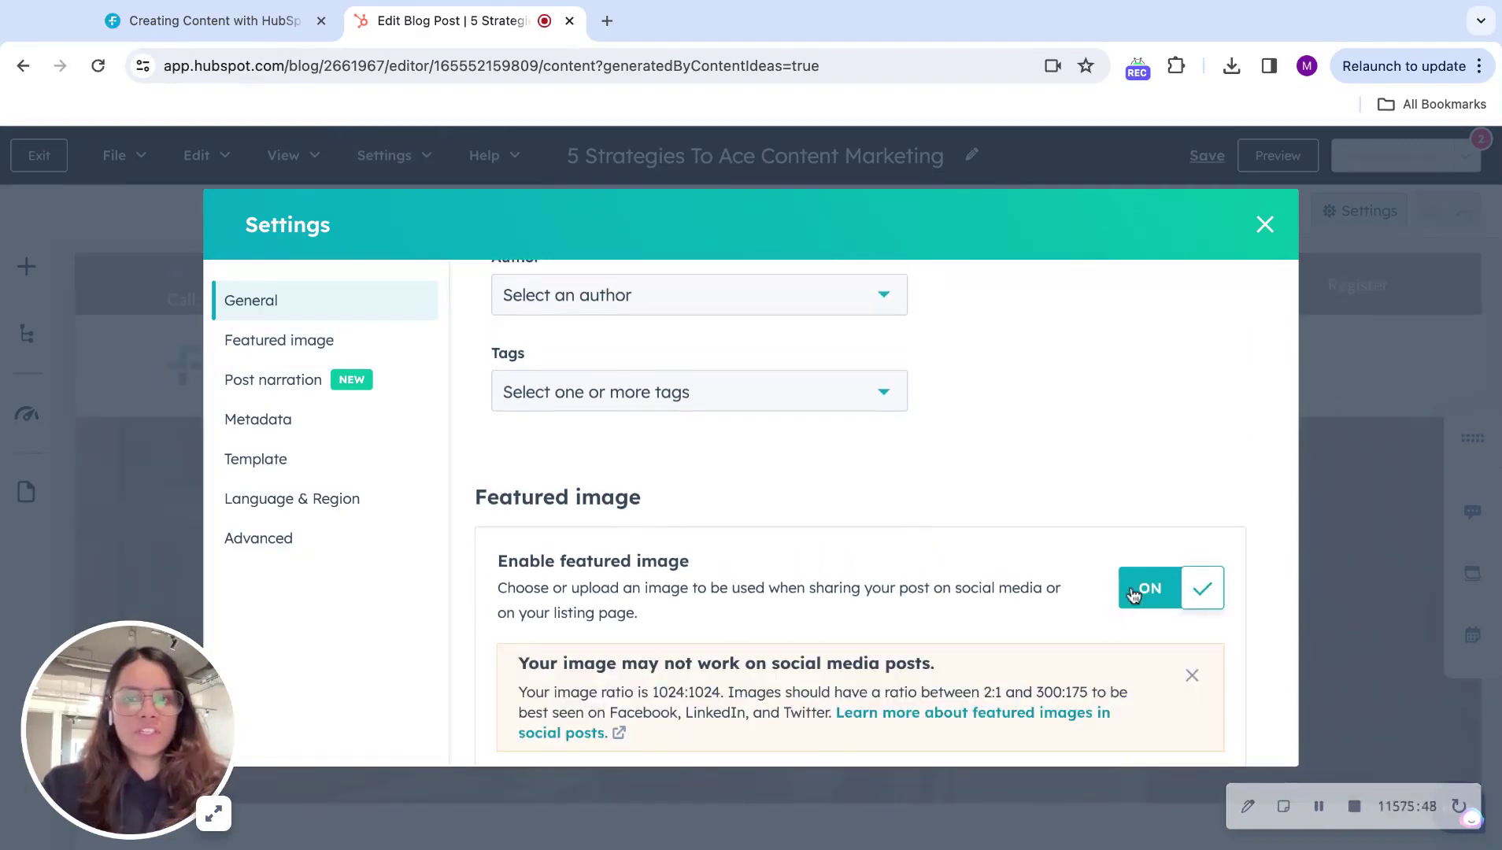
scroll(1132, 597, "down", 4)
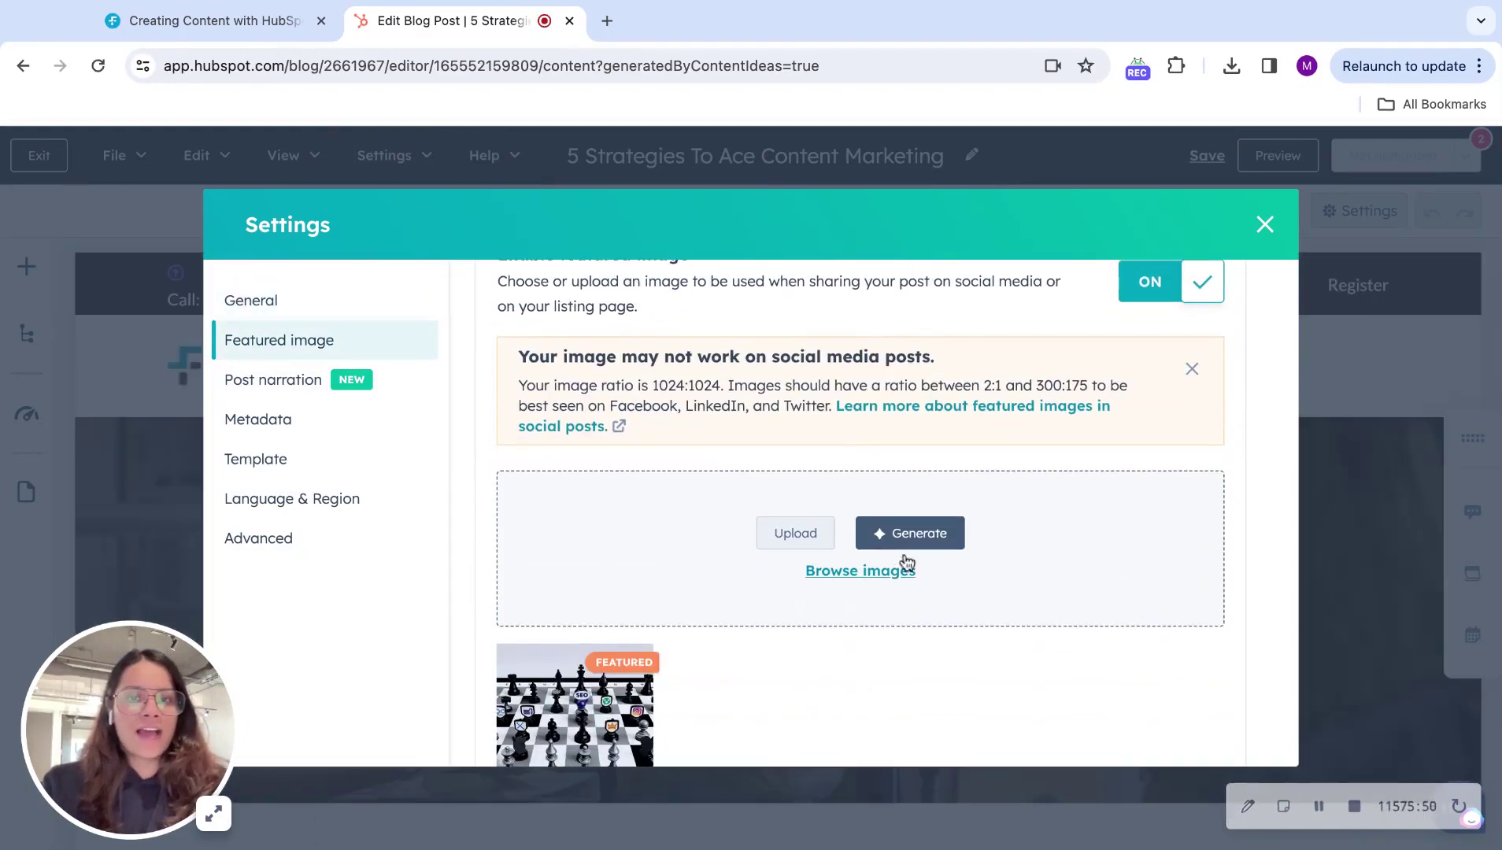
left_click(920, 544)
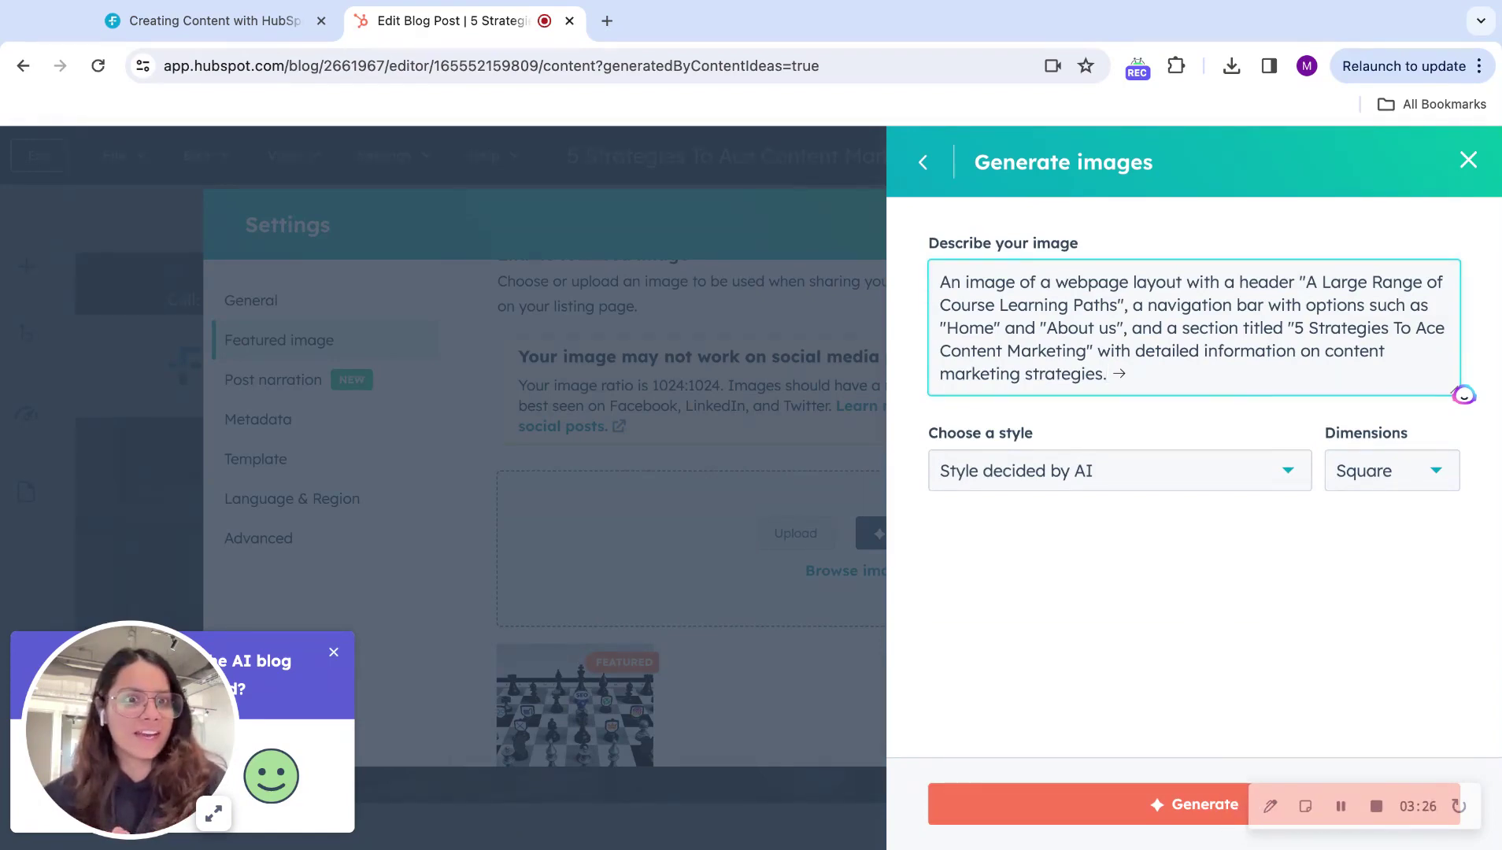
Step: Generate AI images, keeping the AI-decided style and square dimensions
left_click(1154, 831)
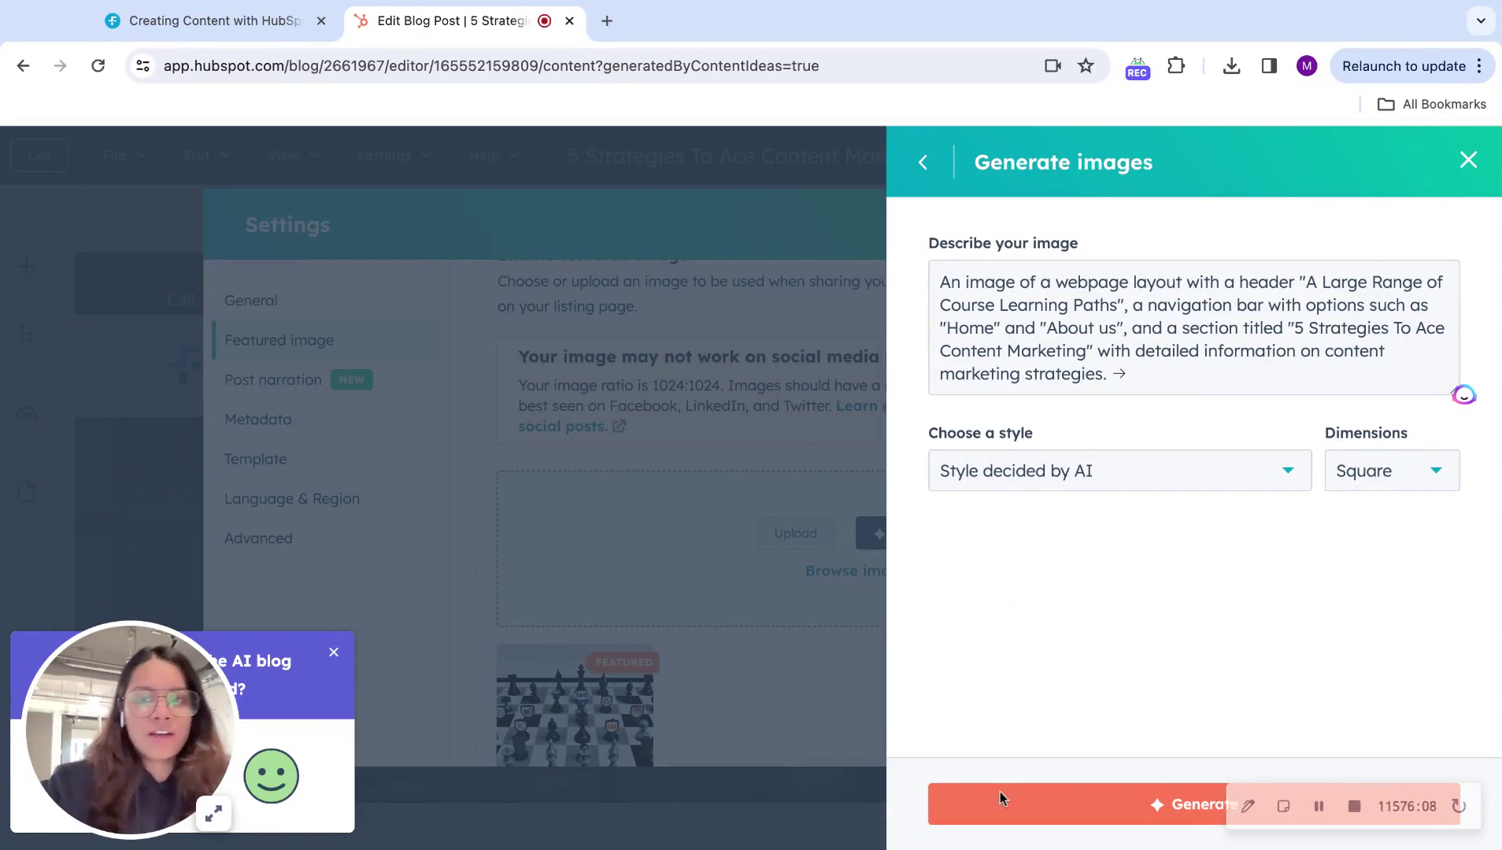
left_click(1100, 824)
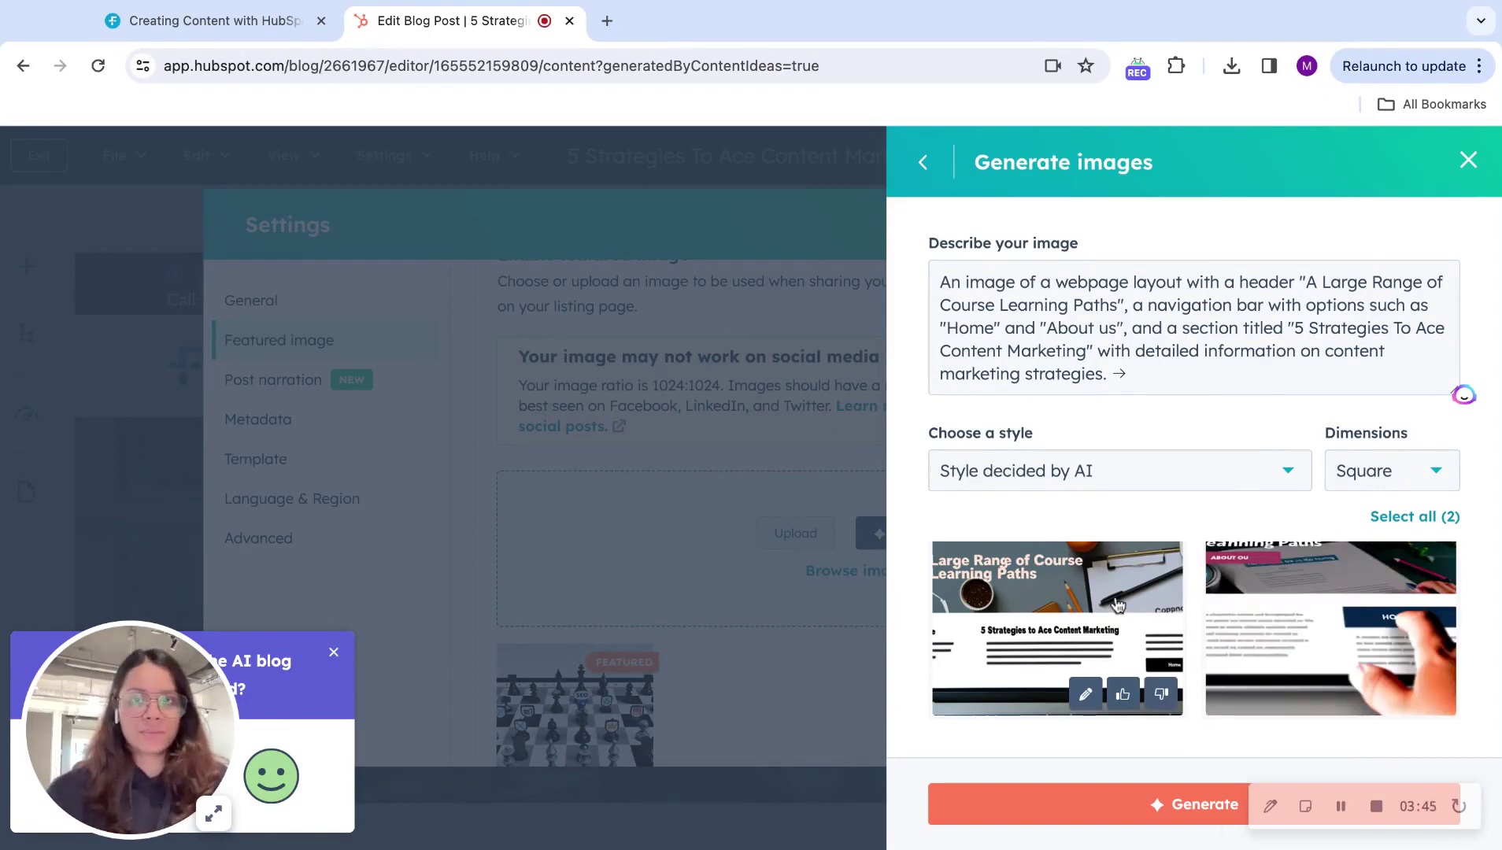
left_click(1088, 478)
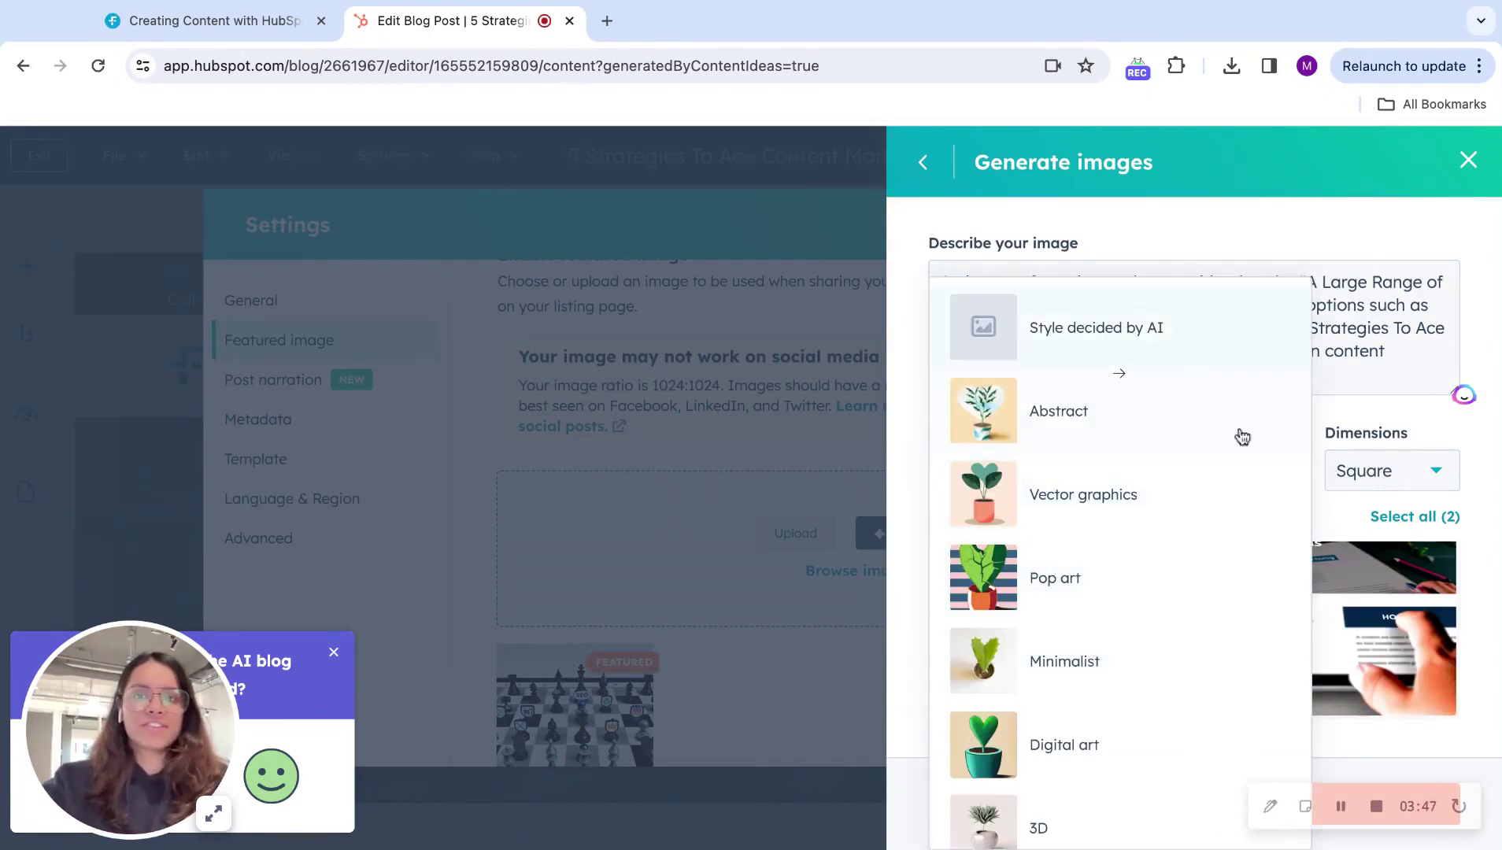
left_click(1245, 368)
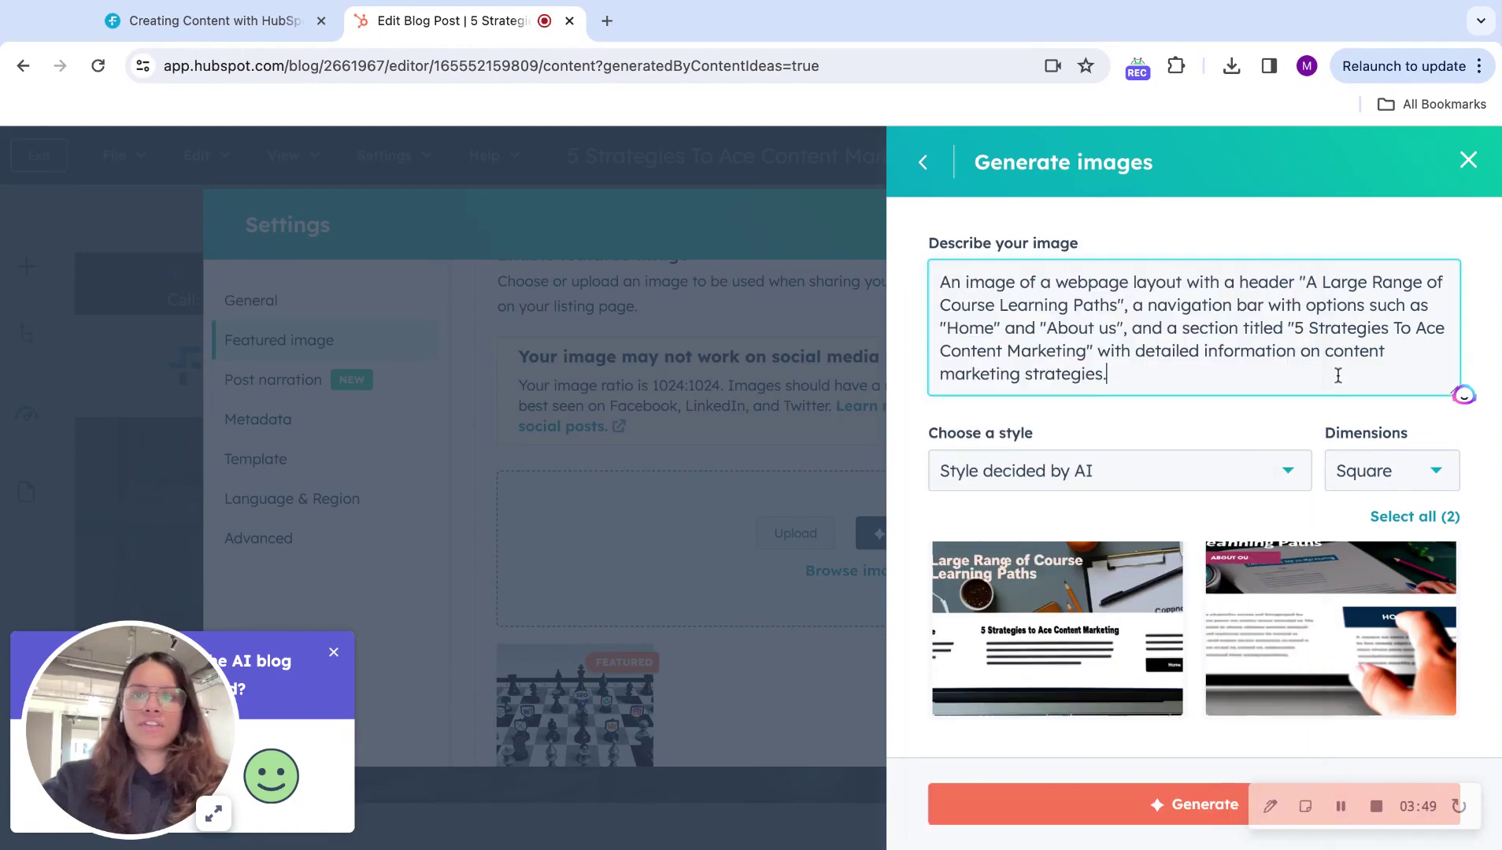
left_click(1429, 488)
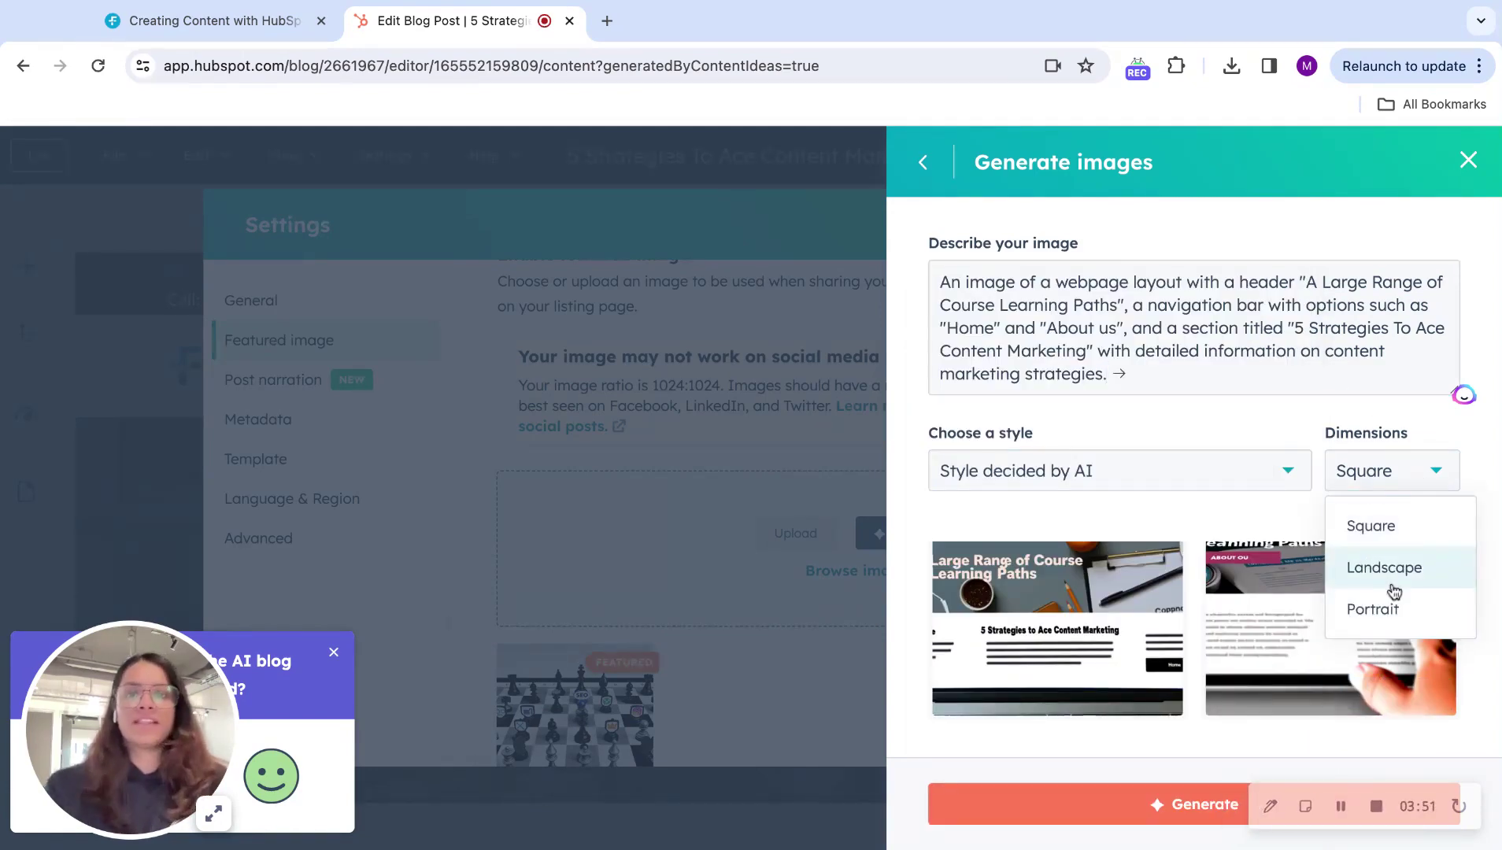
left_click(1175, 392)
Step: Close the image generator, discarding the generated images
left_click(1468, 160)
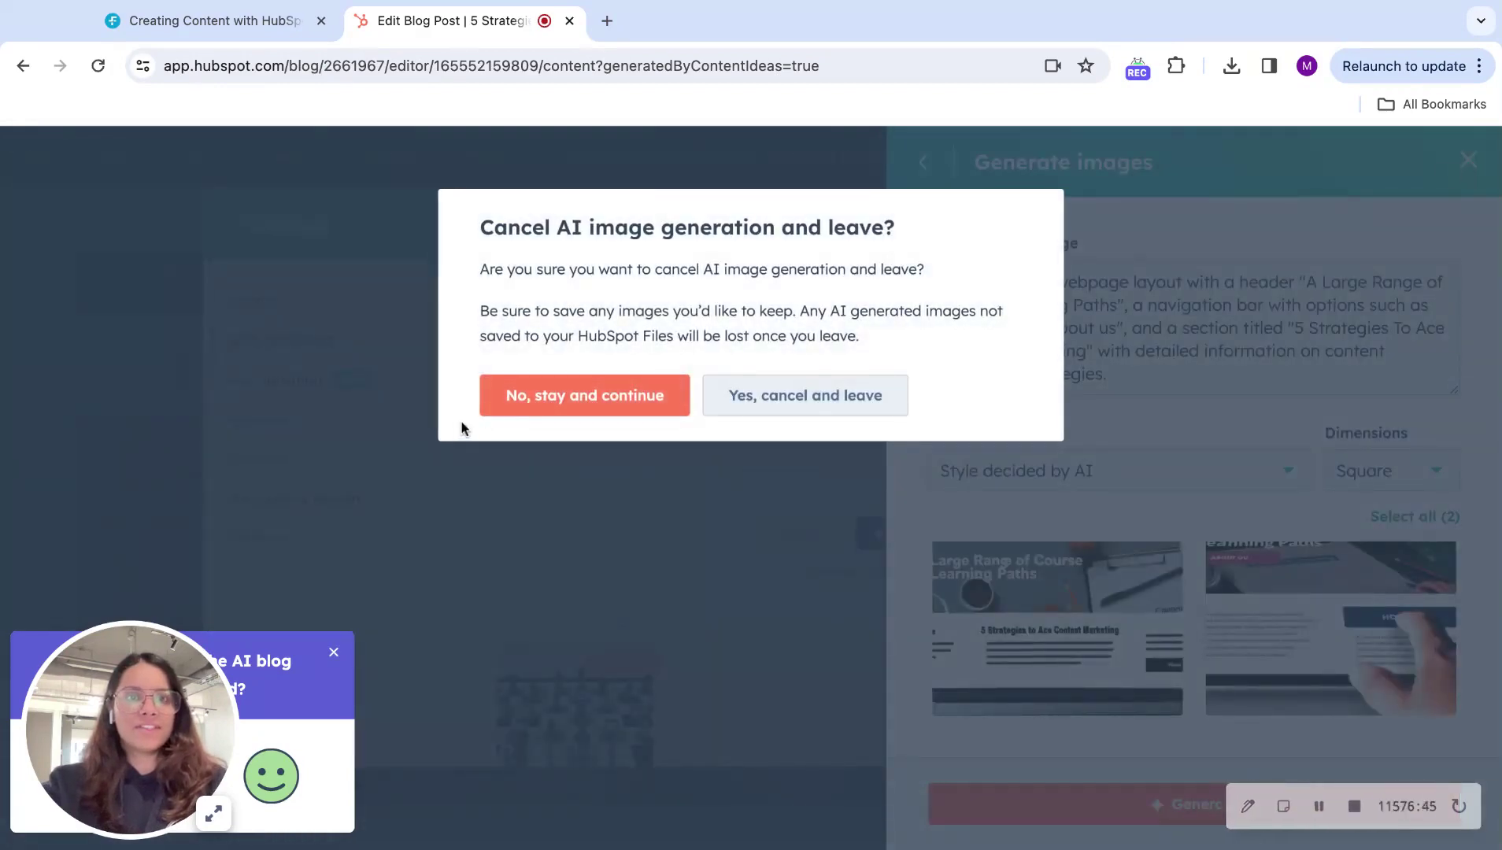
left_click(594, 405)
left_click(924, 188)
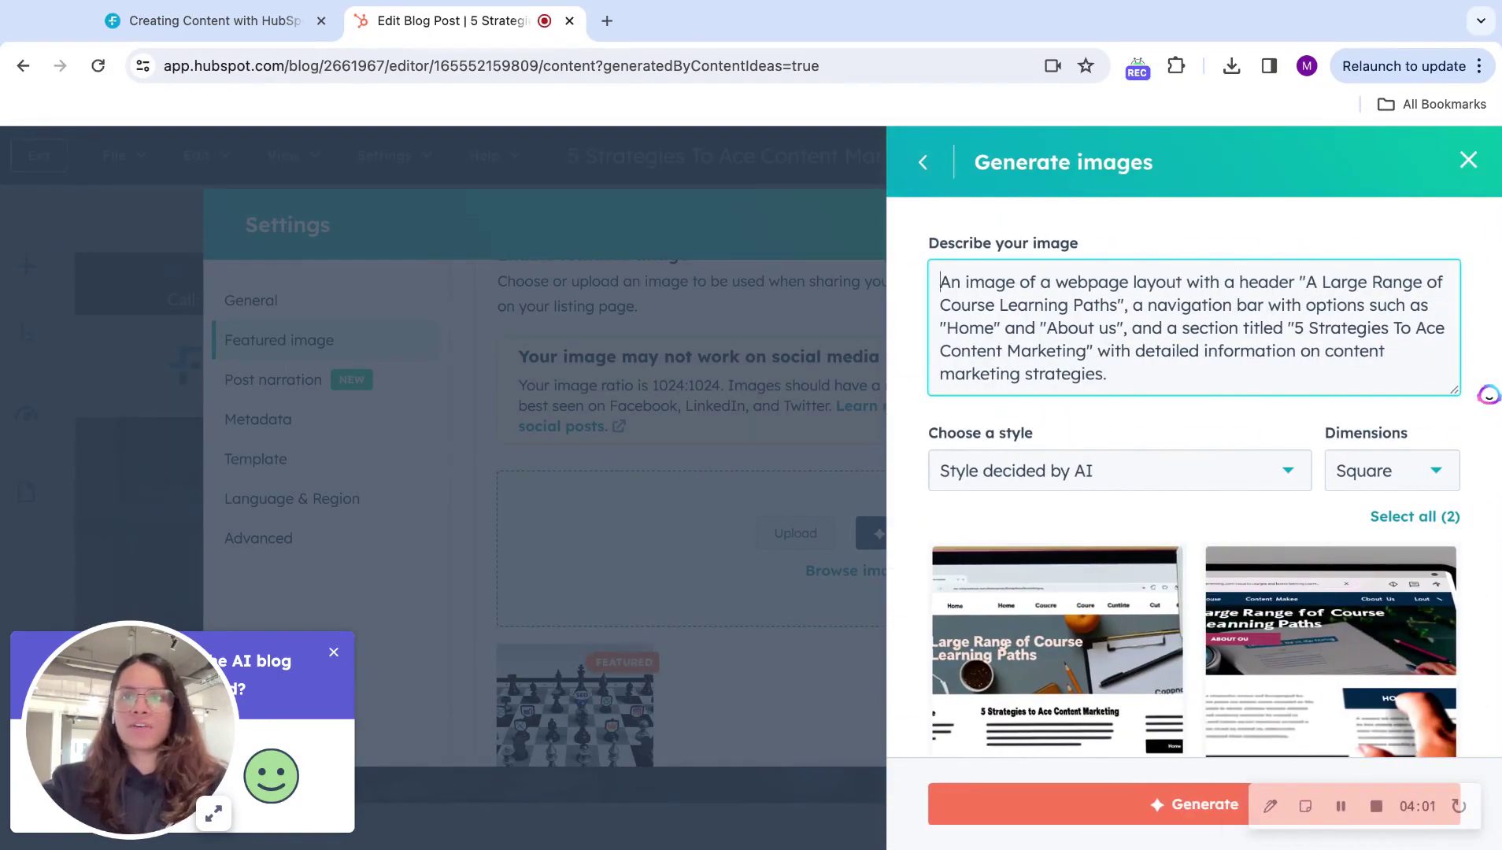
left_click(1468, 160)
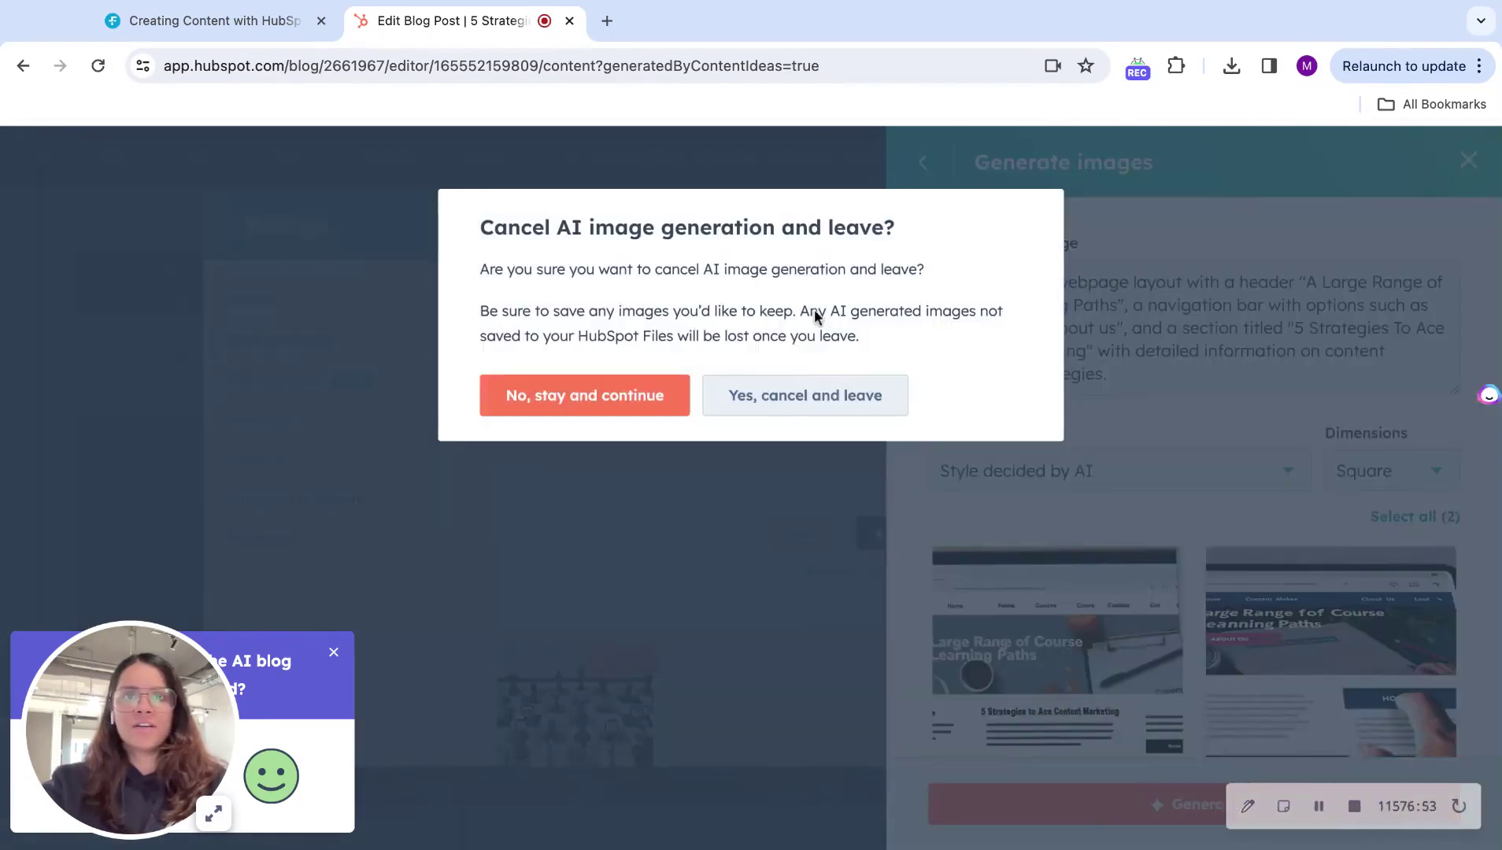
left_click(602, 398)
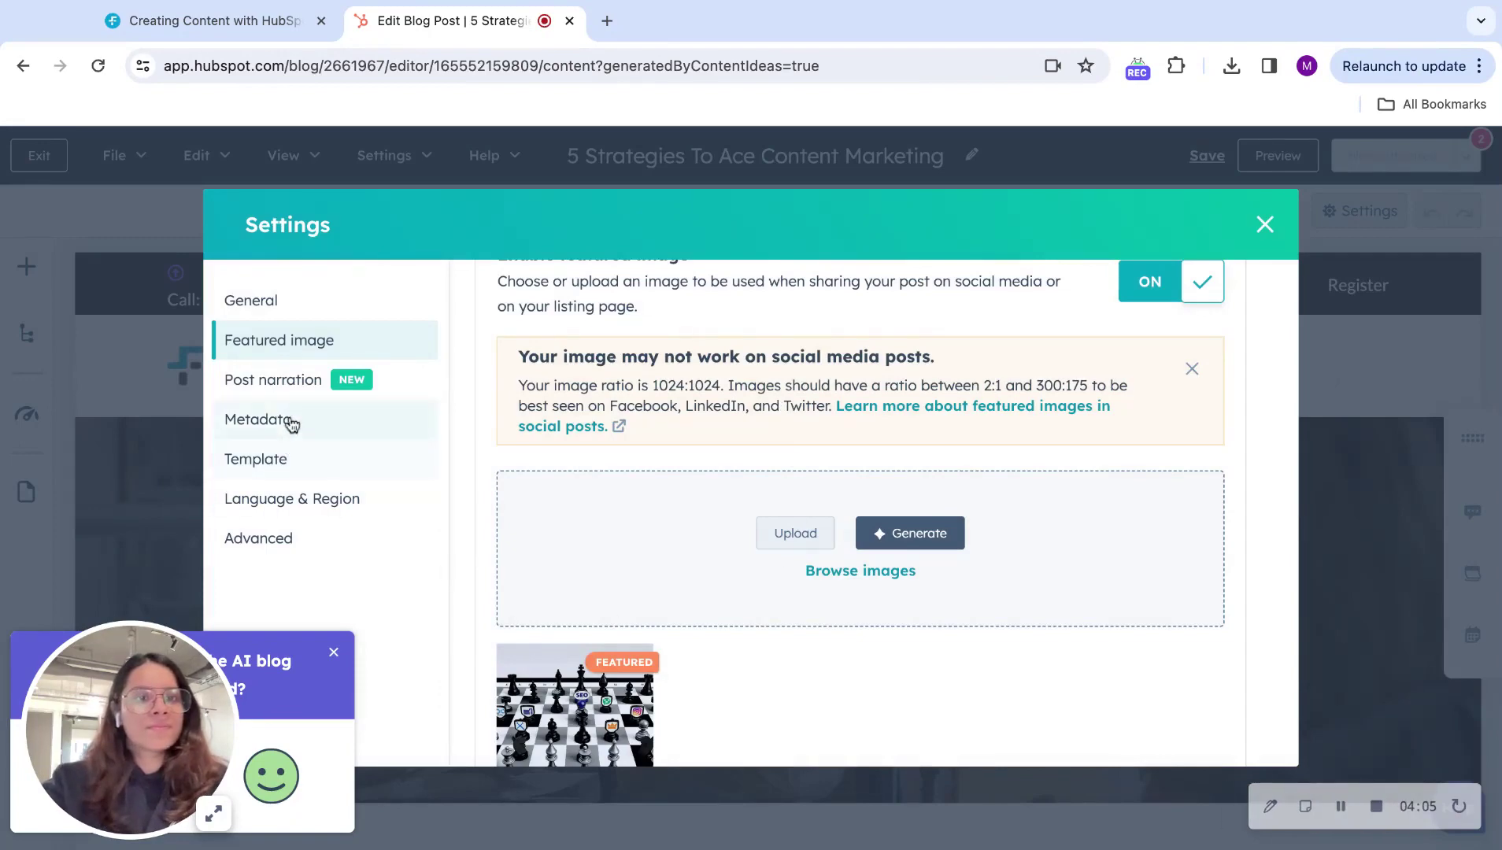
Step: Jump to the Post narration section of the post settings
left_click(285, 384)
scroll(632, 567, "down", 1)
scroll(632, 567, "up", 4)
Step: Check the narration transcript and AI voice, then close the narration panel and settings
scroll(632, 567, "down", 2)
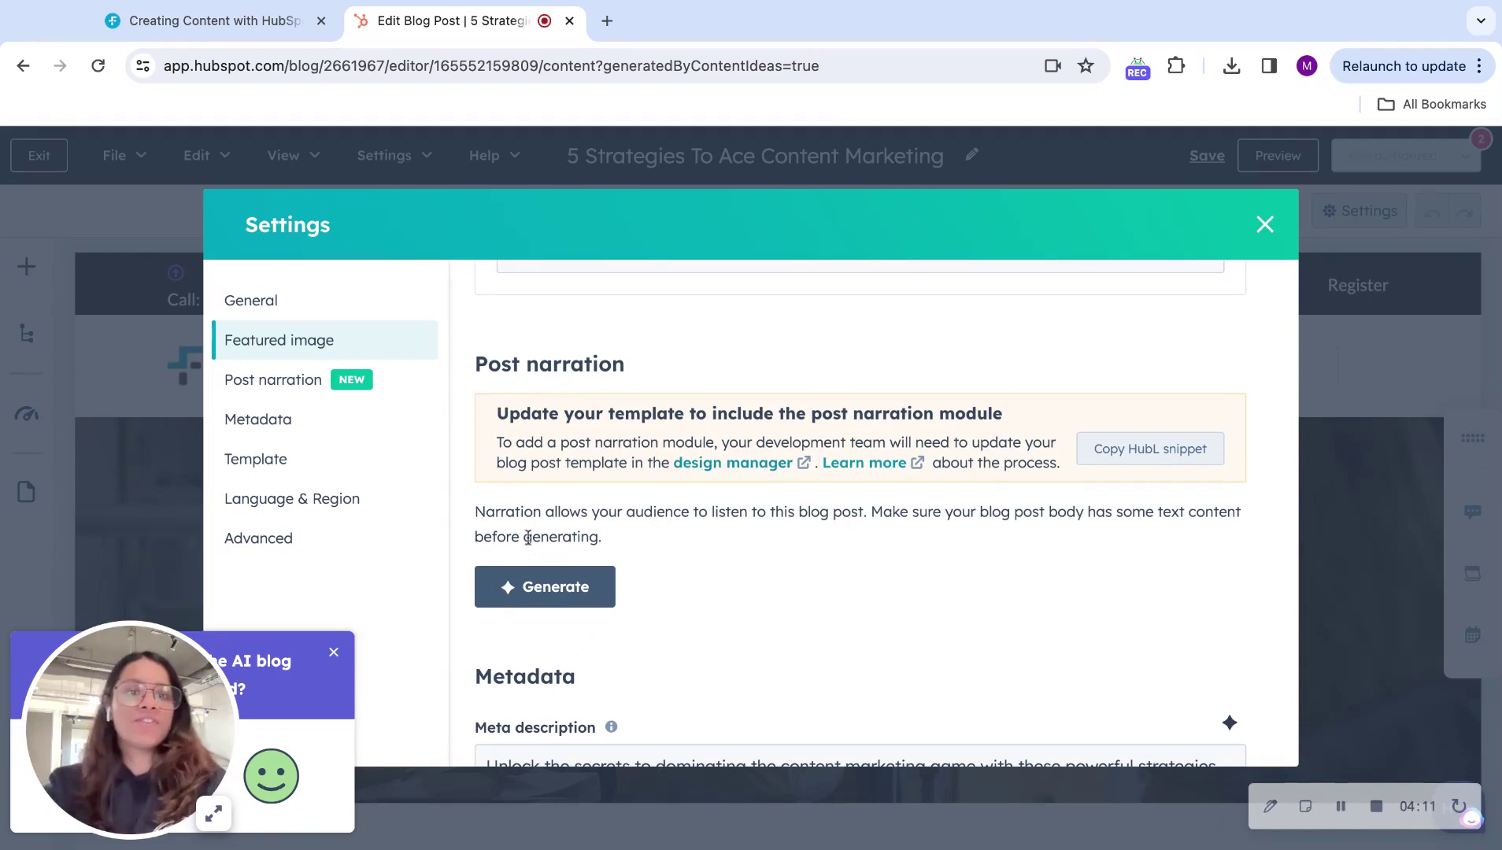
left_click(543, 588)
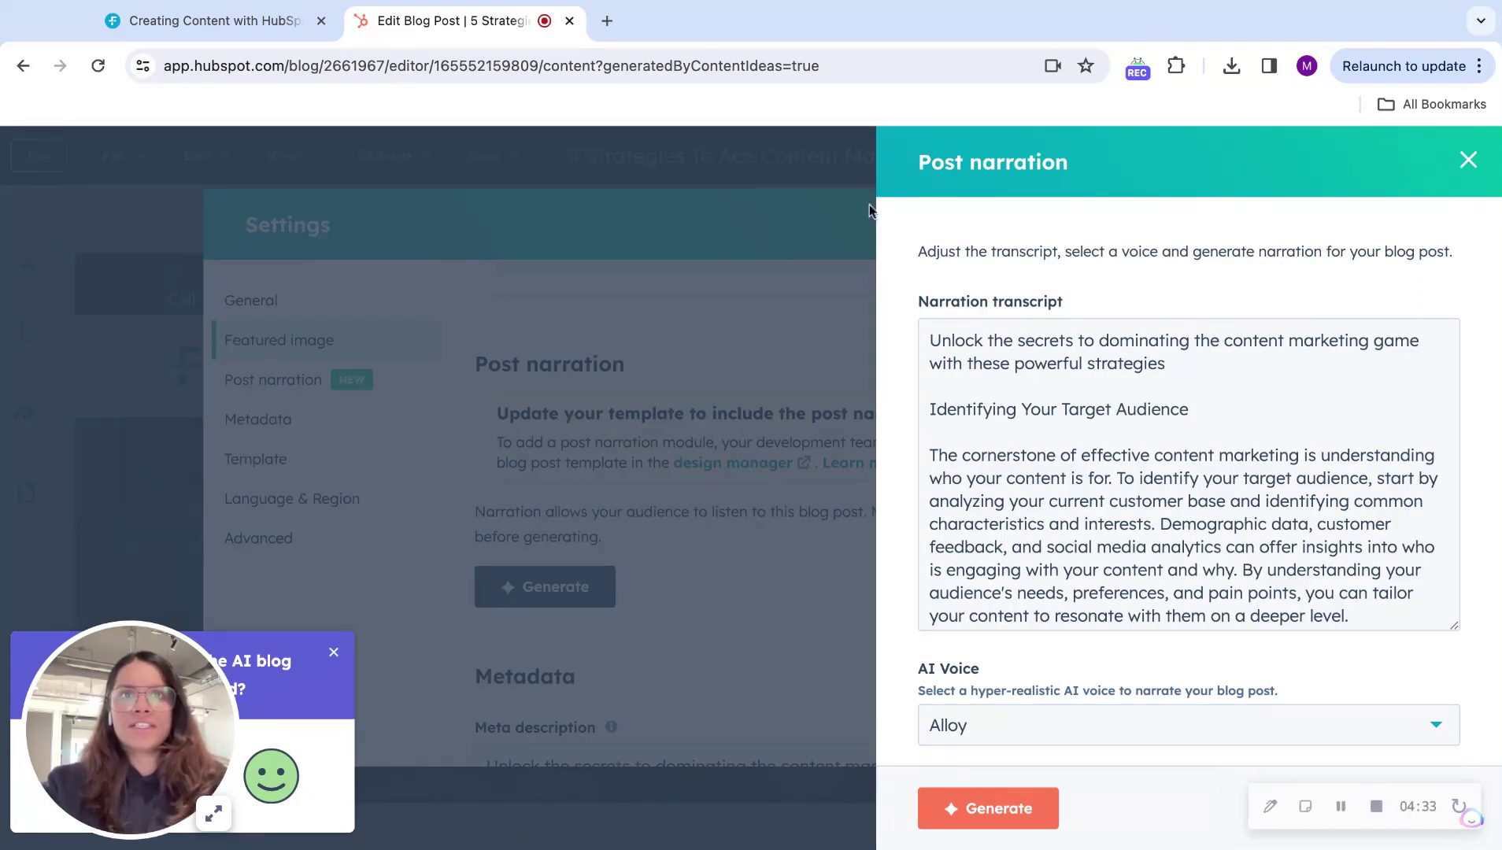
left_click(1469, 160)
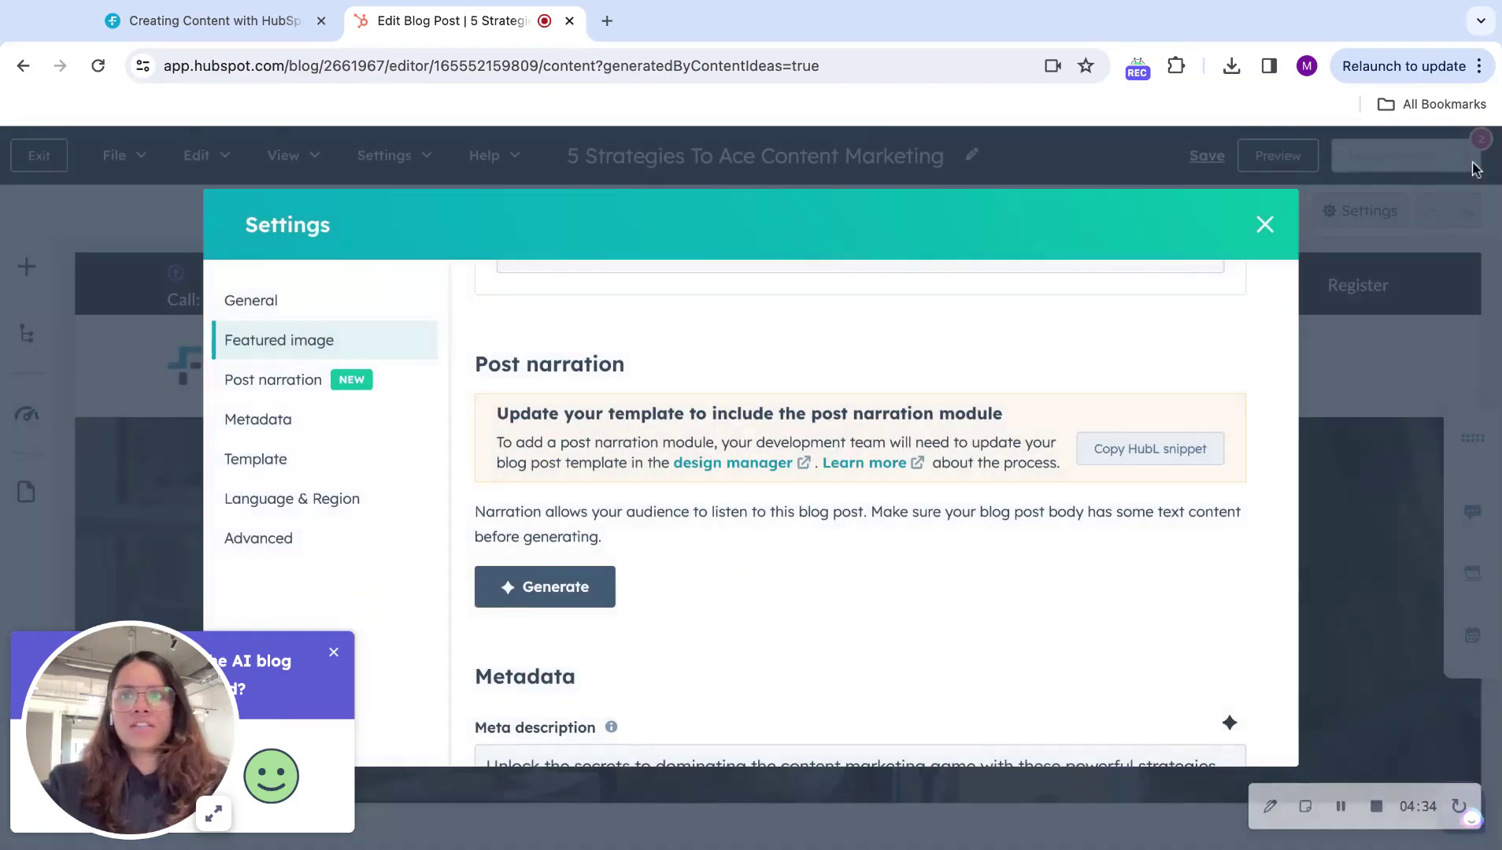
left_click(1265, 225)
mouse_move(1202, 158)
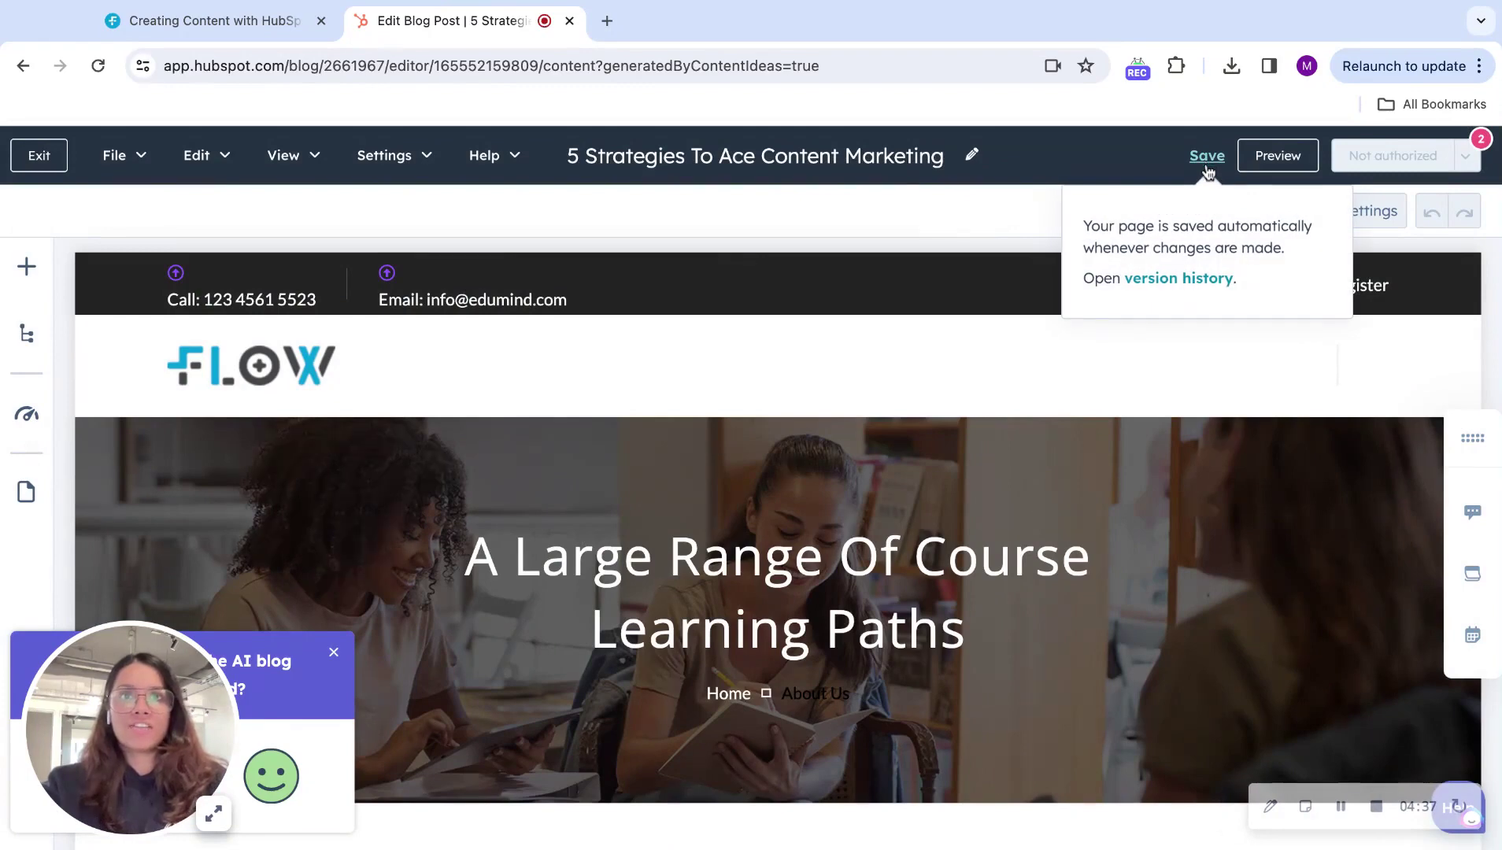
Step: Exit to the Blog posts list, where the new test blog draft appears first
left_click(56, 163)
scroll(396, 426, "down", 2)
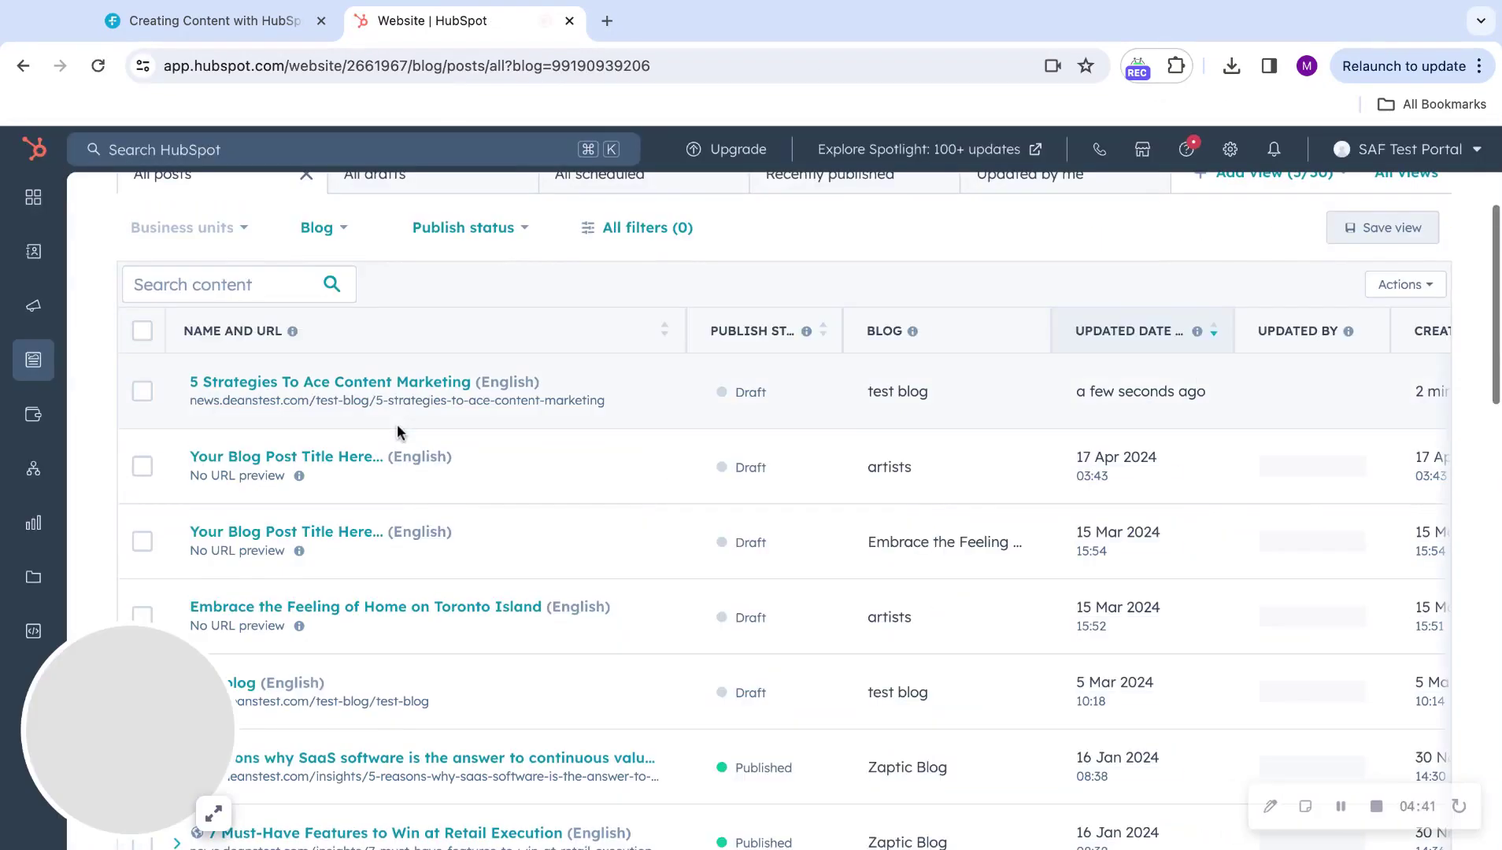
scroll(397, 424, "up", 2)
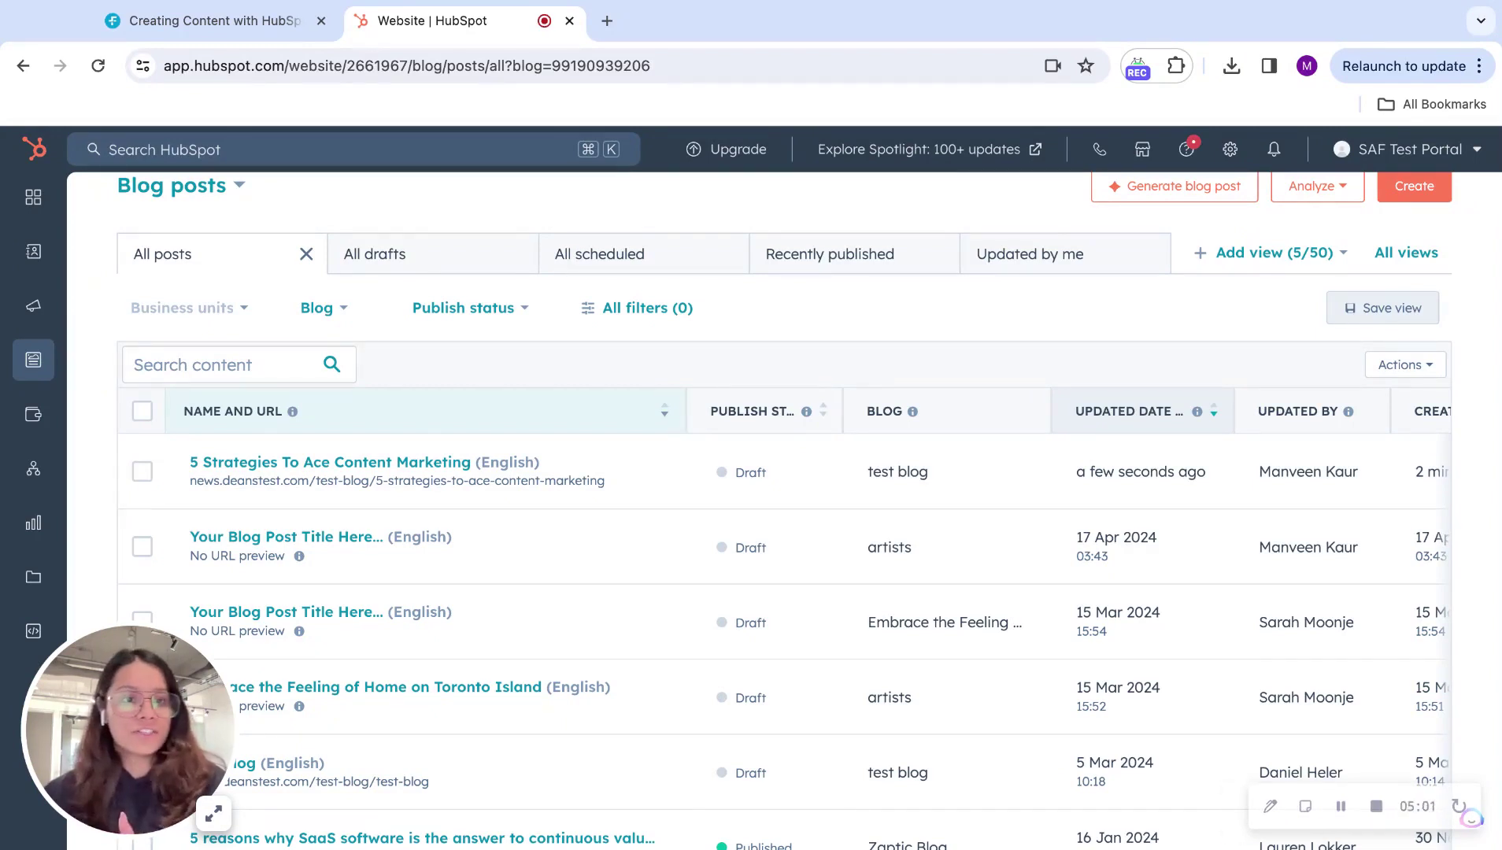
mouse_move(440, 466)
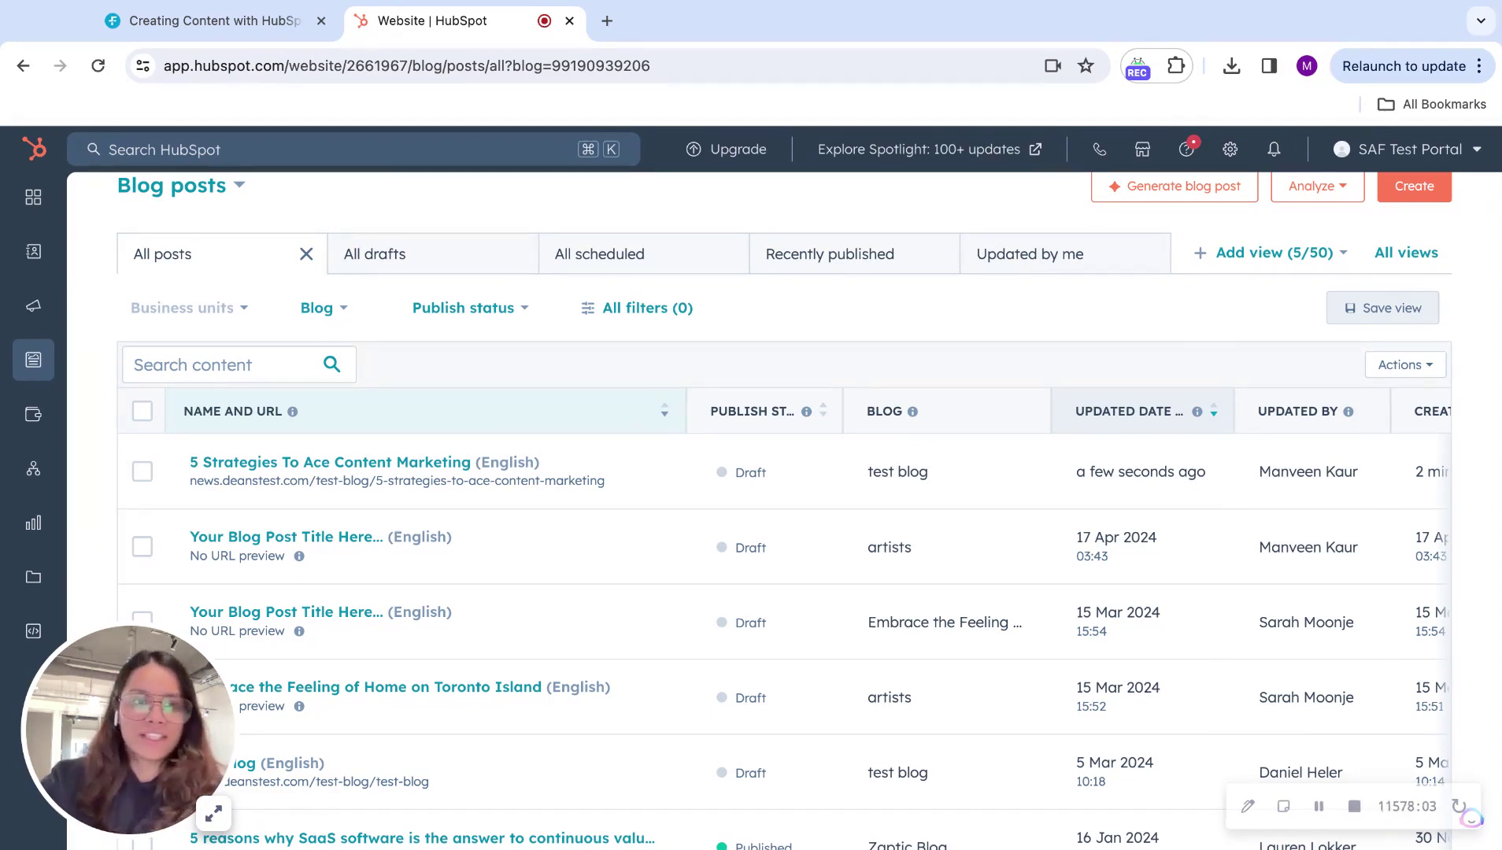
Step: Create a French multi-language variation of the post with AI Translate switched on
mouse_move(519, 480)
left_click(622, 473)
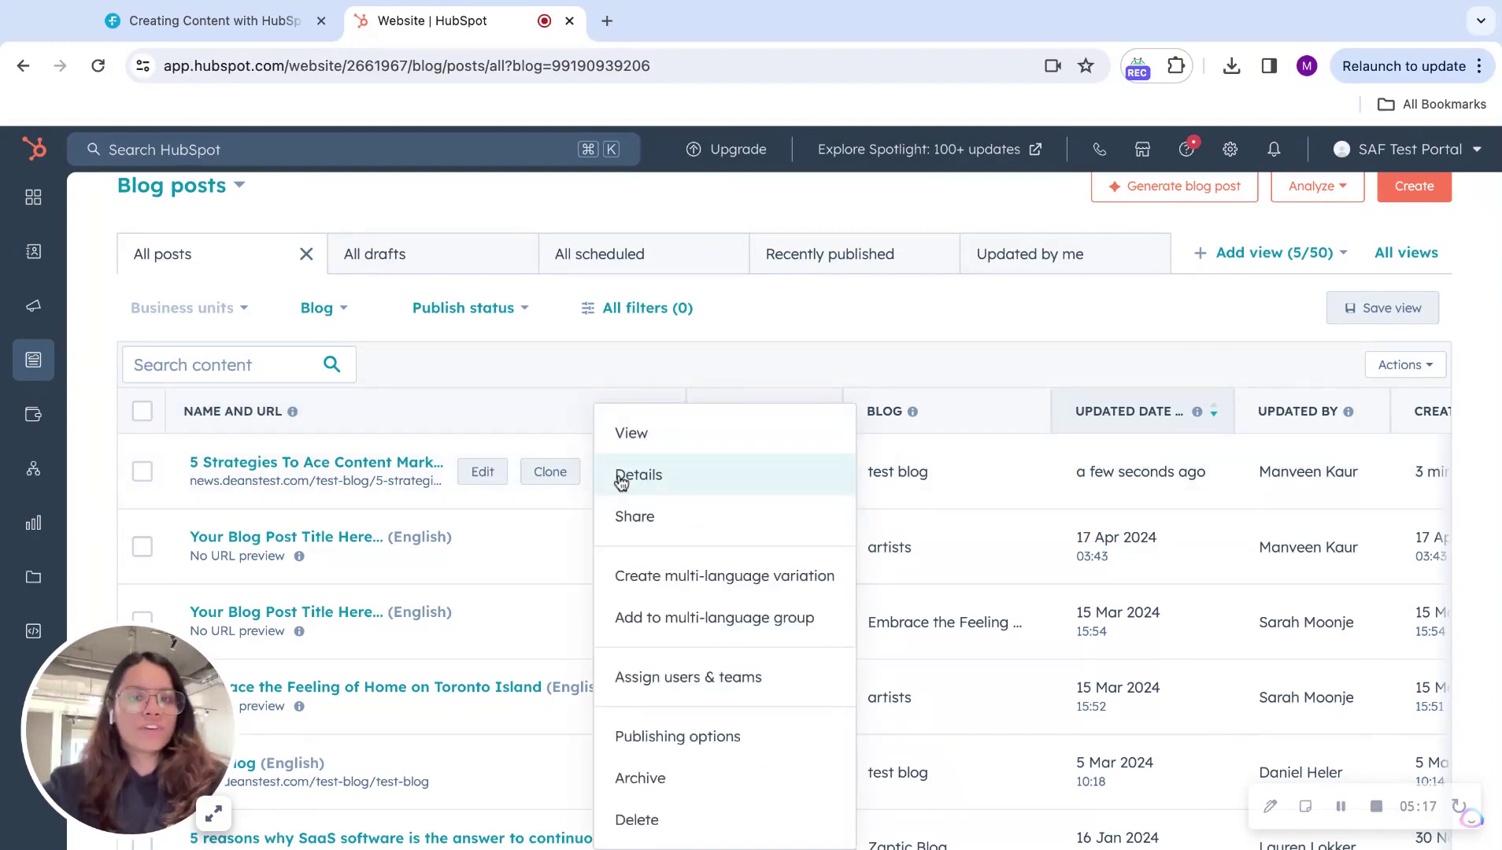
left_click(724, 578)
left_click(751, 534)
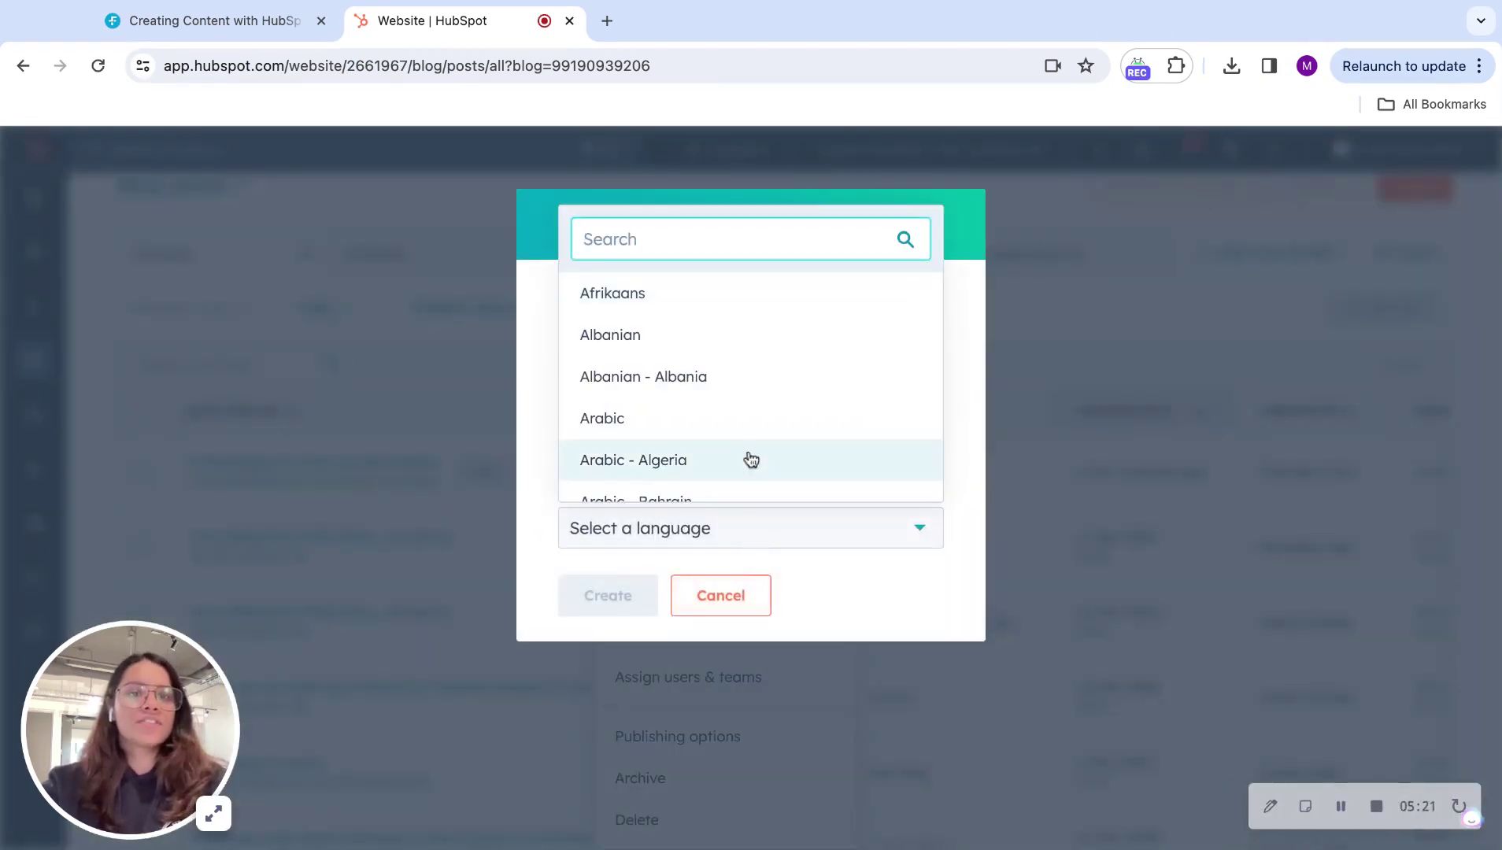
scroll(751, 460, "down", 3)
scroll(751, 460, "down", 15)
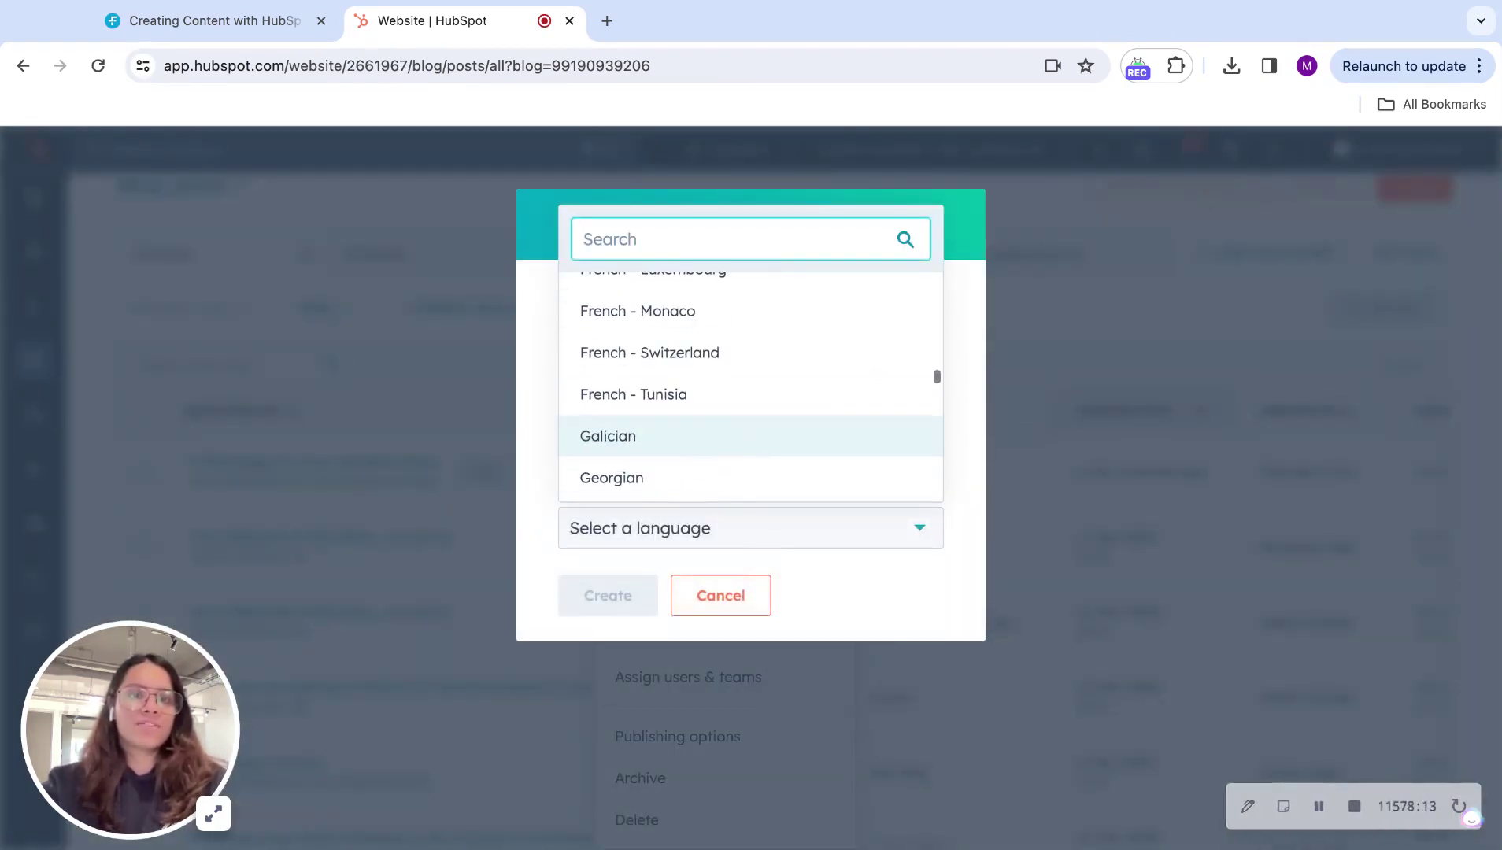
scroll(747, 428, "up", 3)
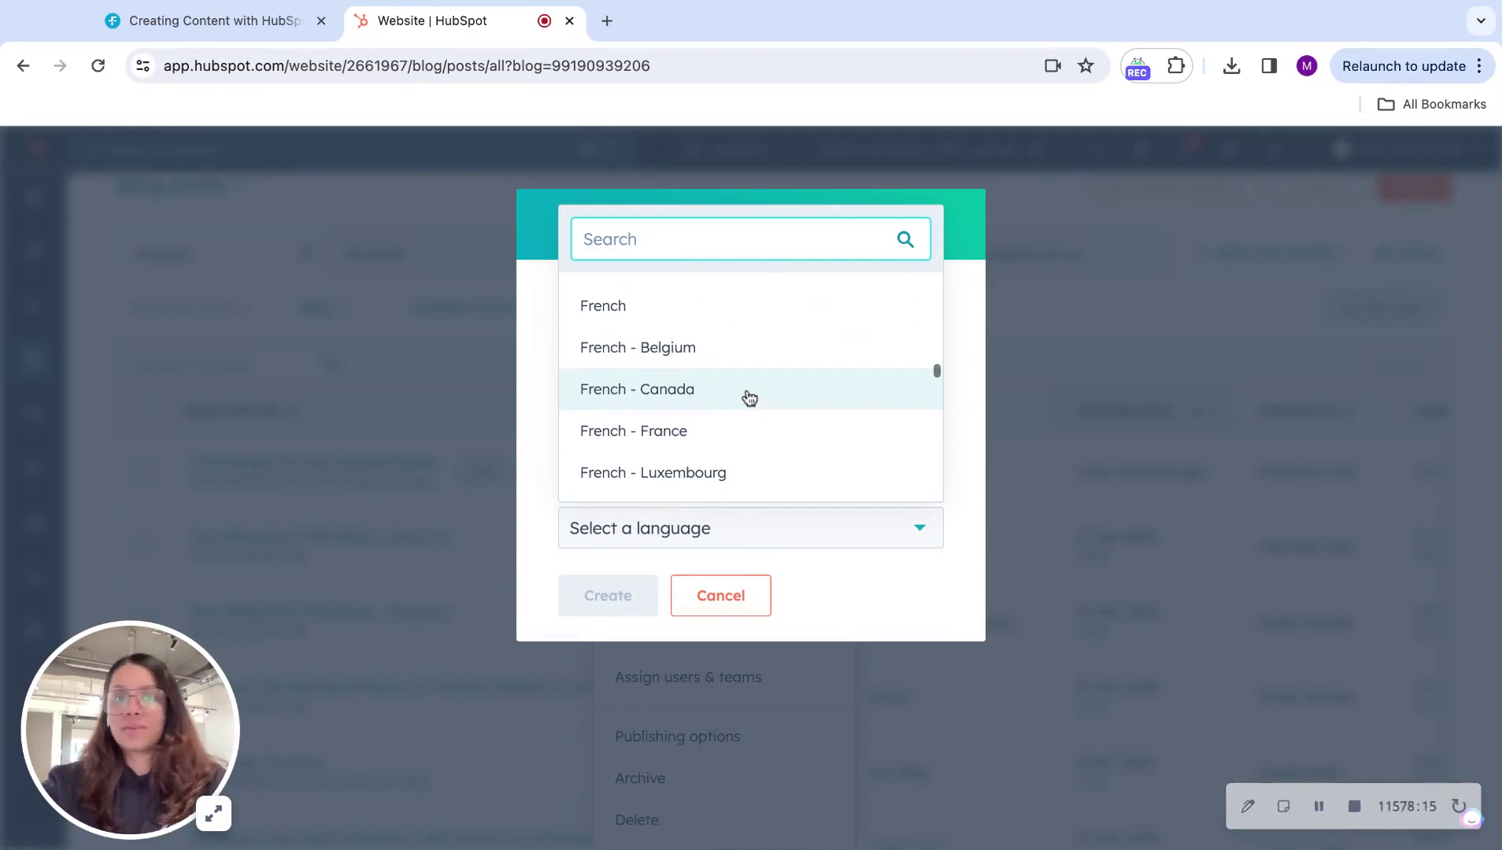
left_click(754, 305)
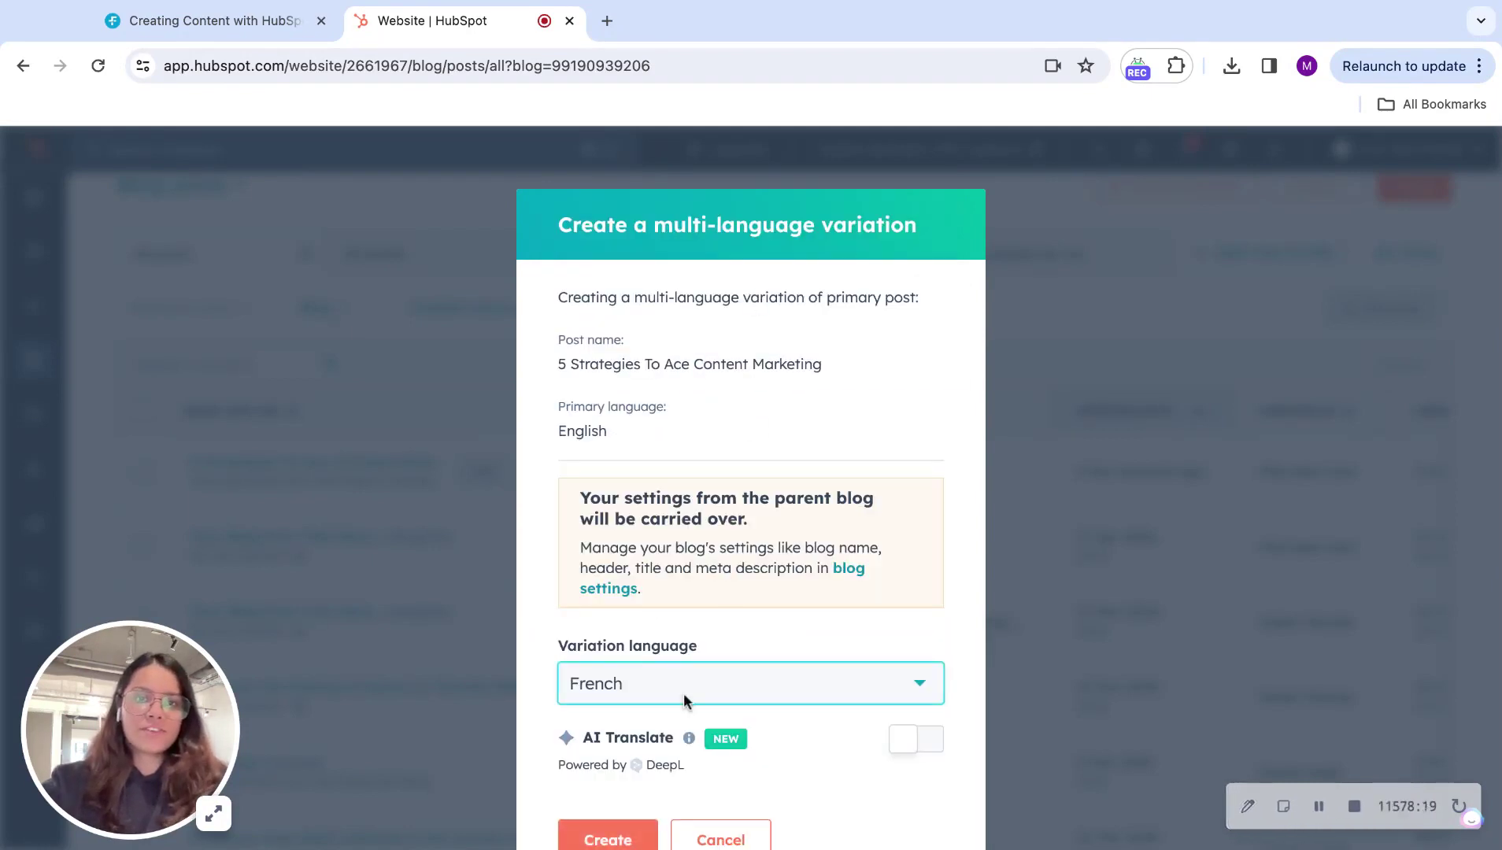
left_click(933, 713)
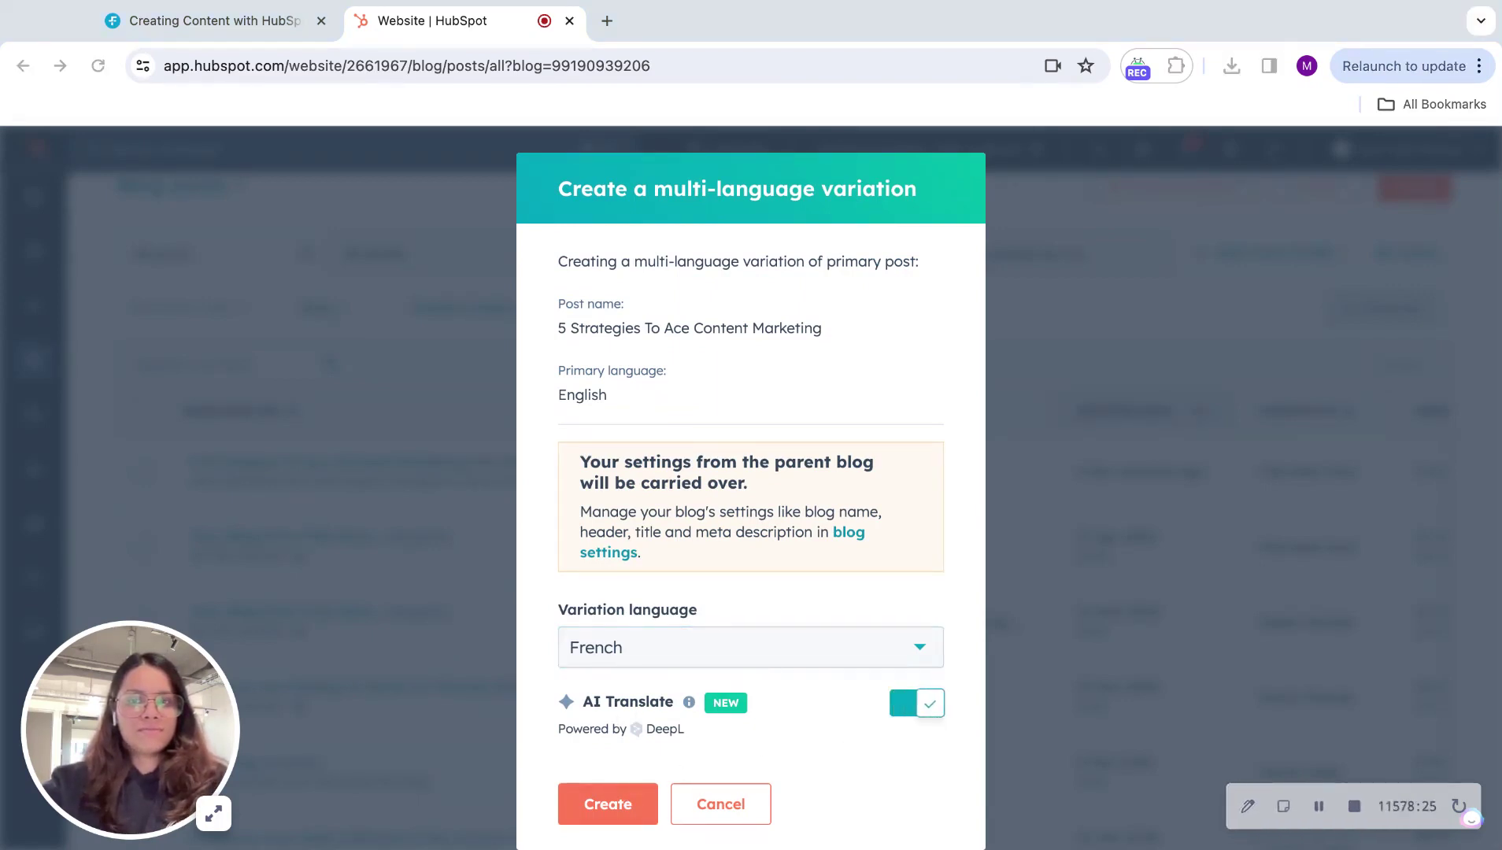
left_click(608, 804)
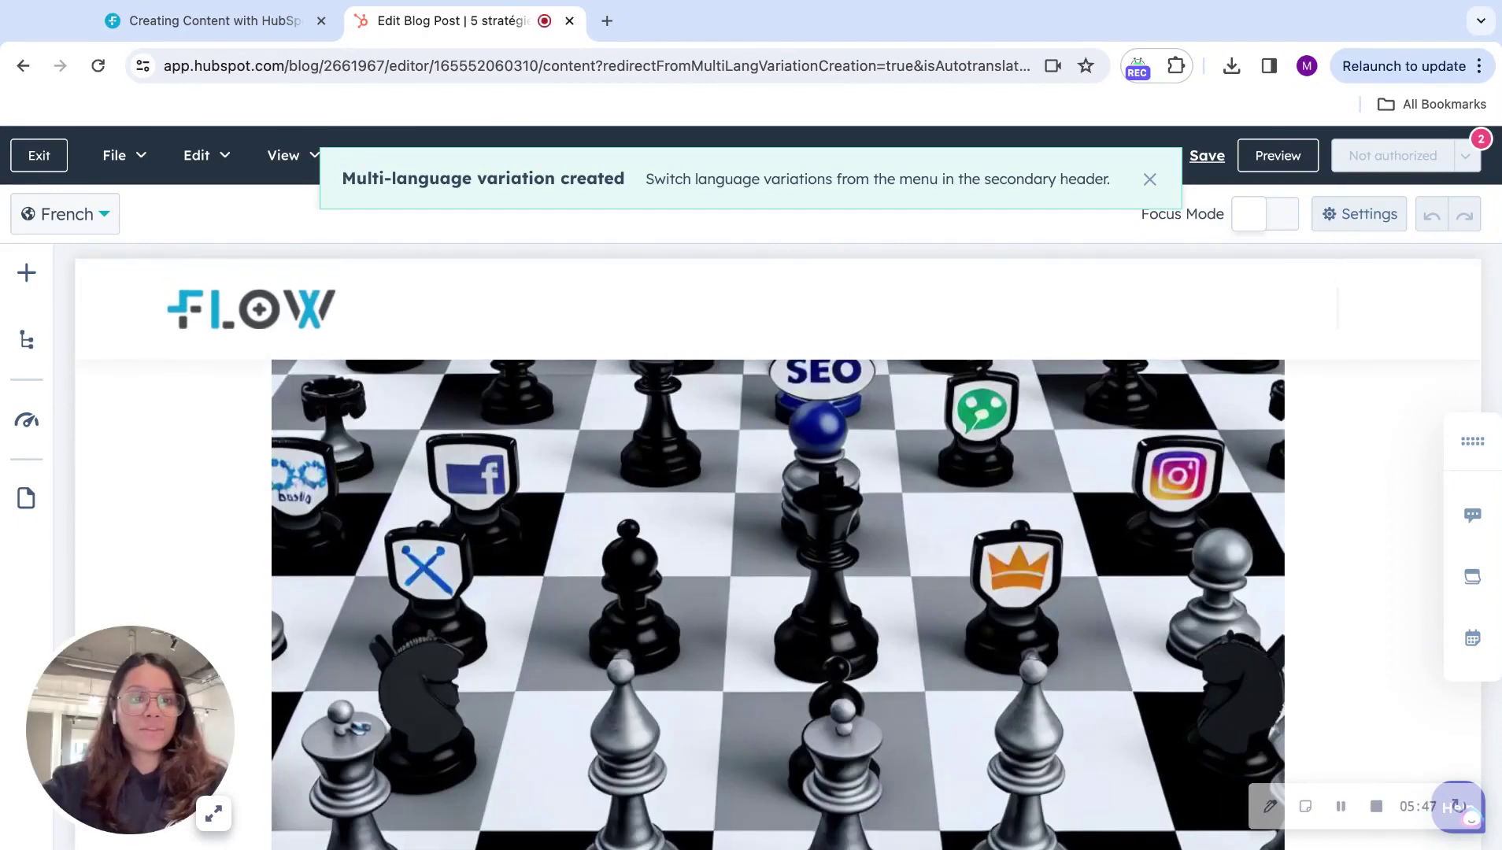
Step: Exit the French variation, then exit the English '5 Strategies To Ace Content Marketing' post back to the Blog posts list
scroll(360, 388, "down", 2)
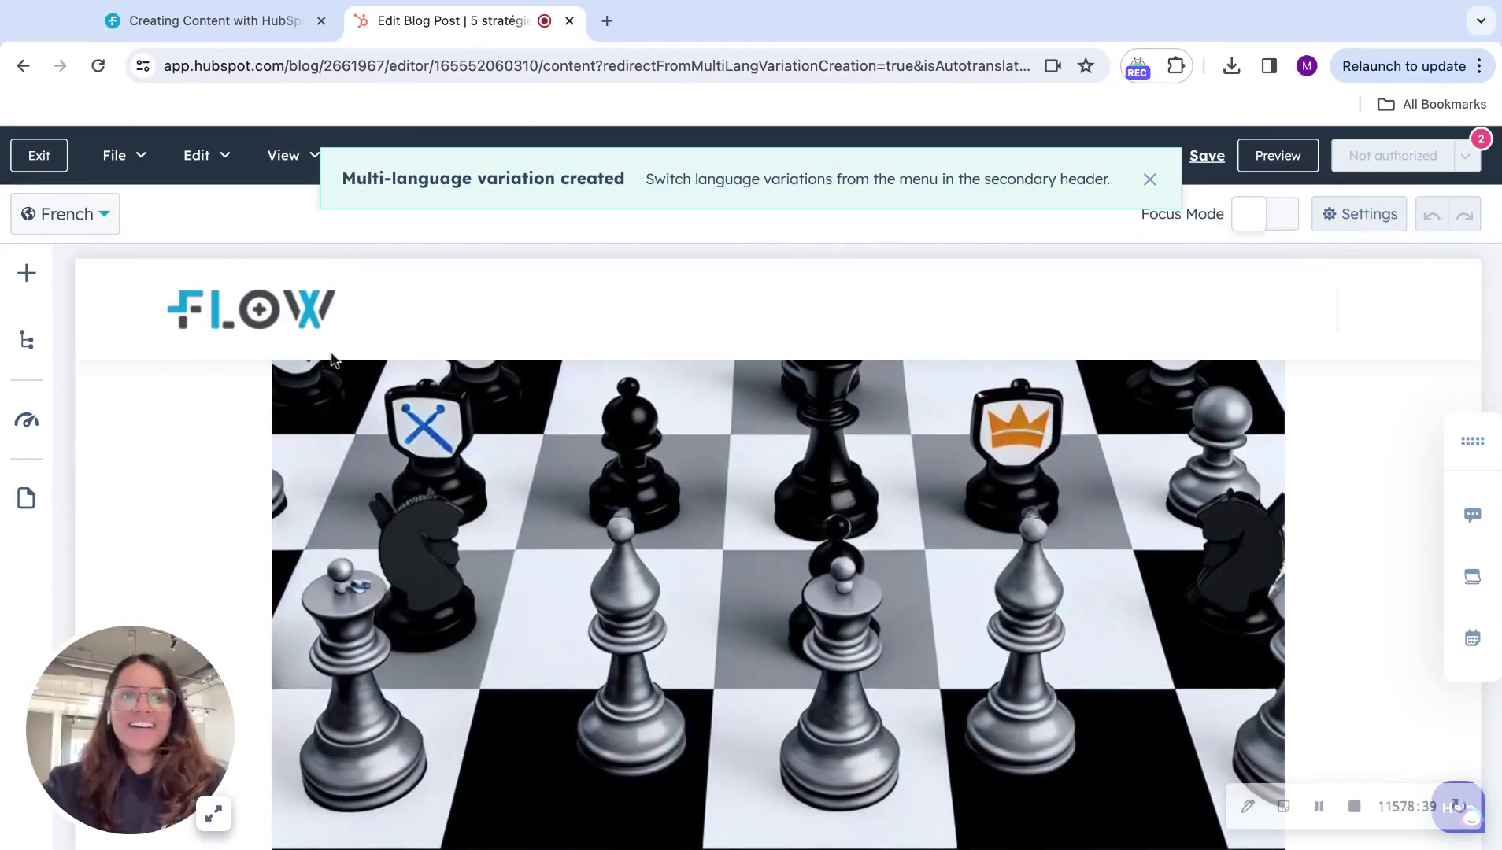
left_click(55, 159)
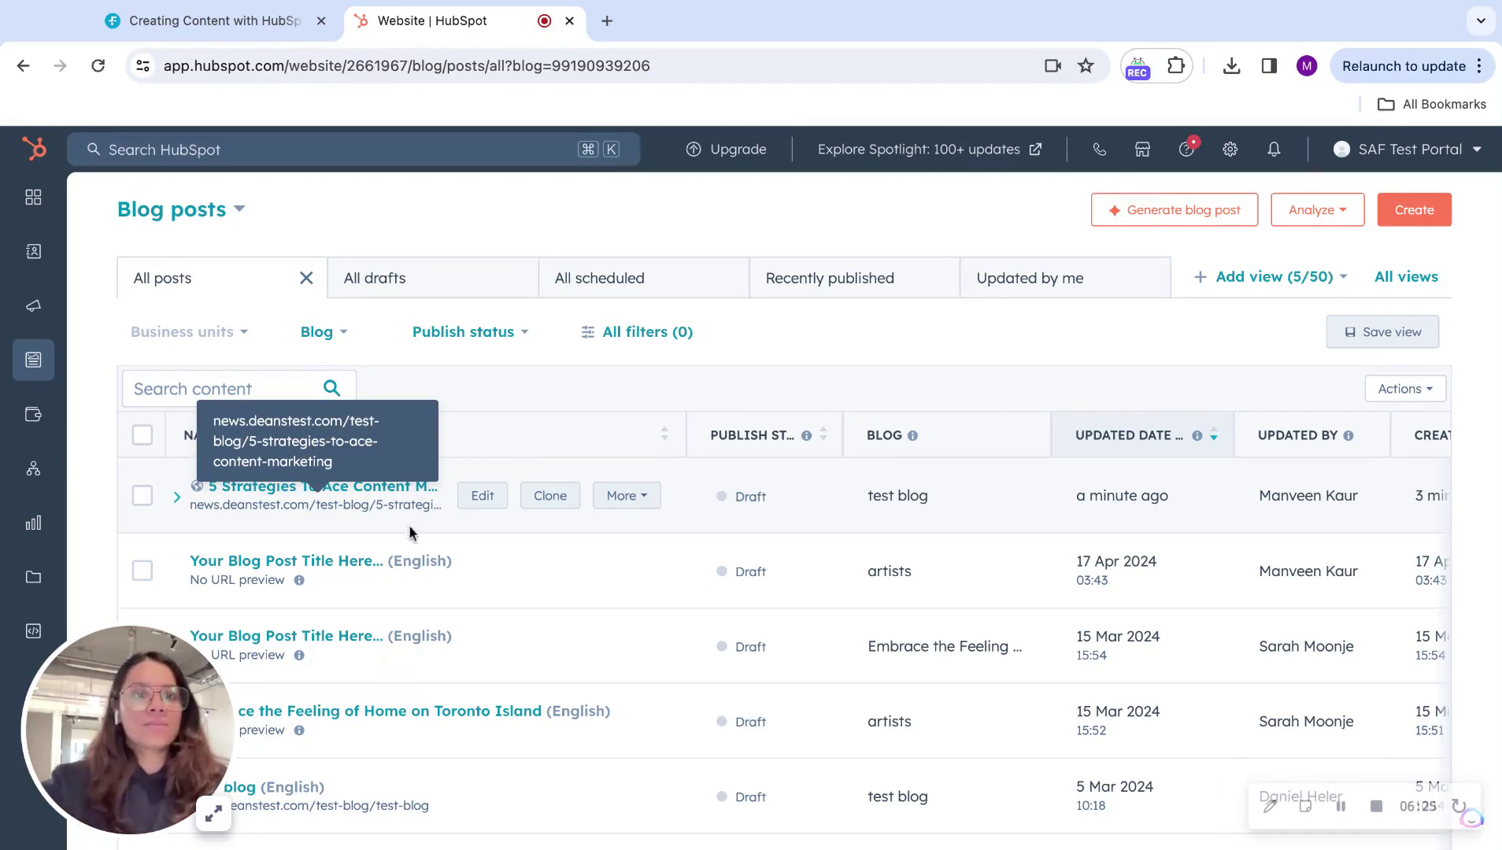
left_click(378, 486)
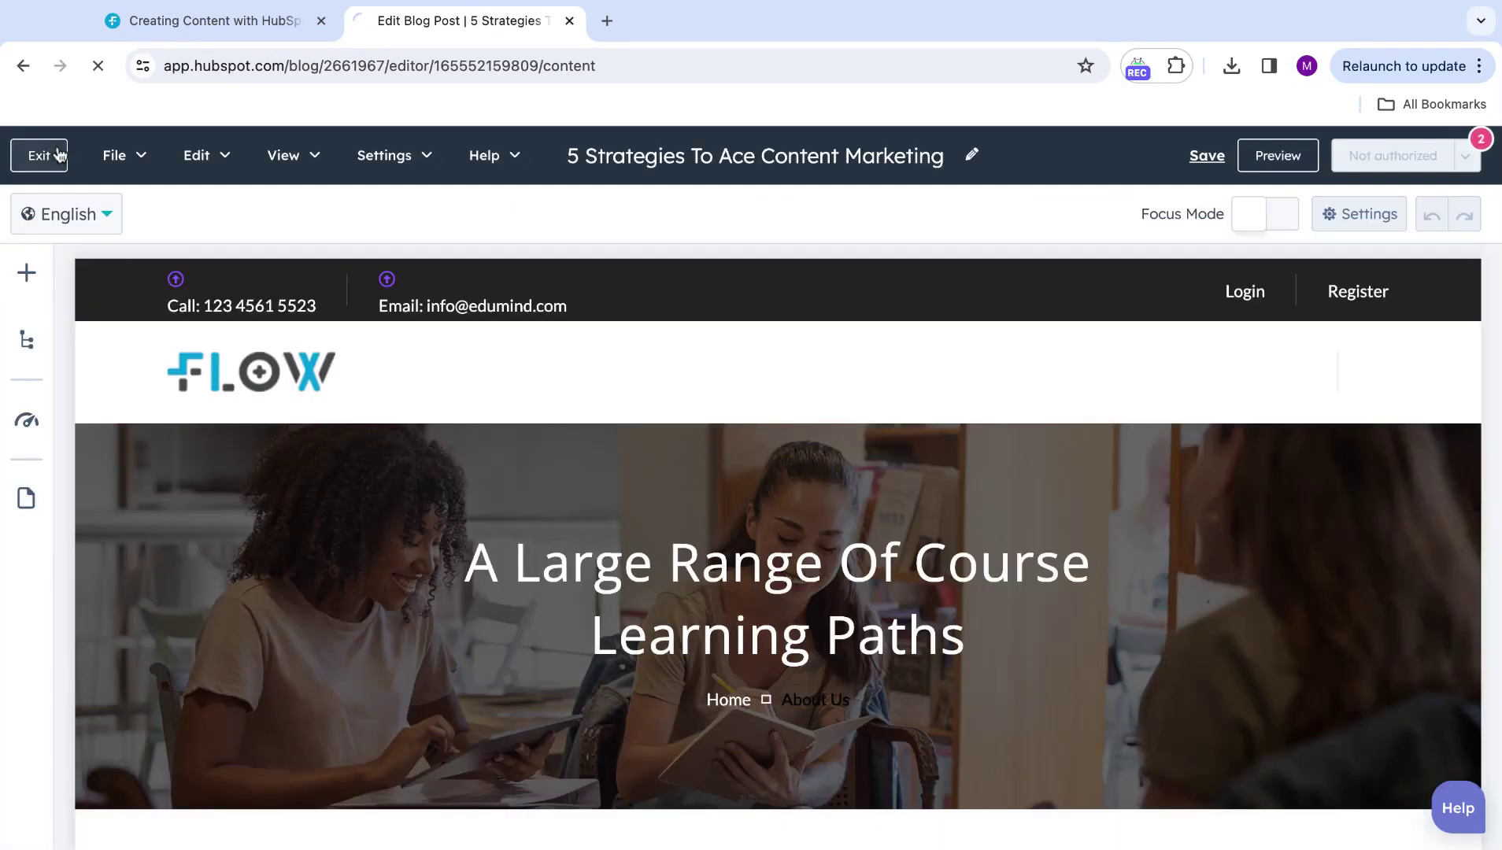
left_click(50, 154)
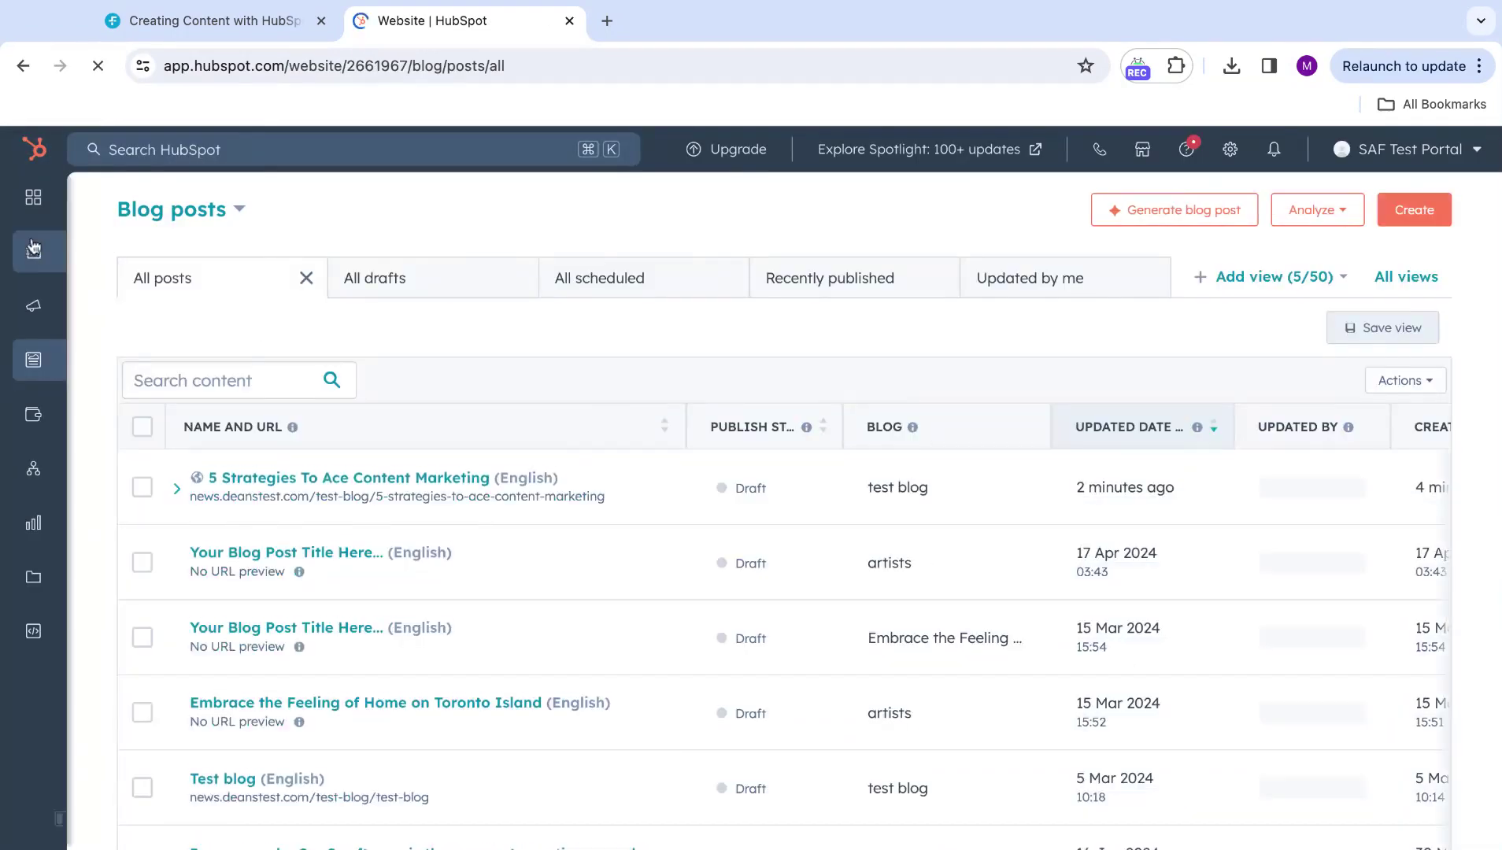
mouse_move(34, 248)
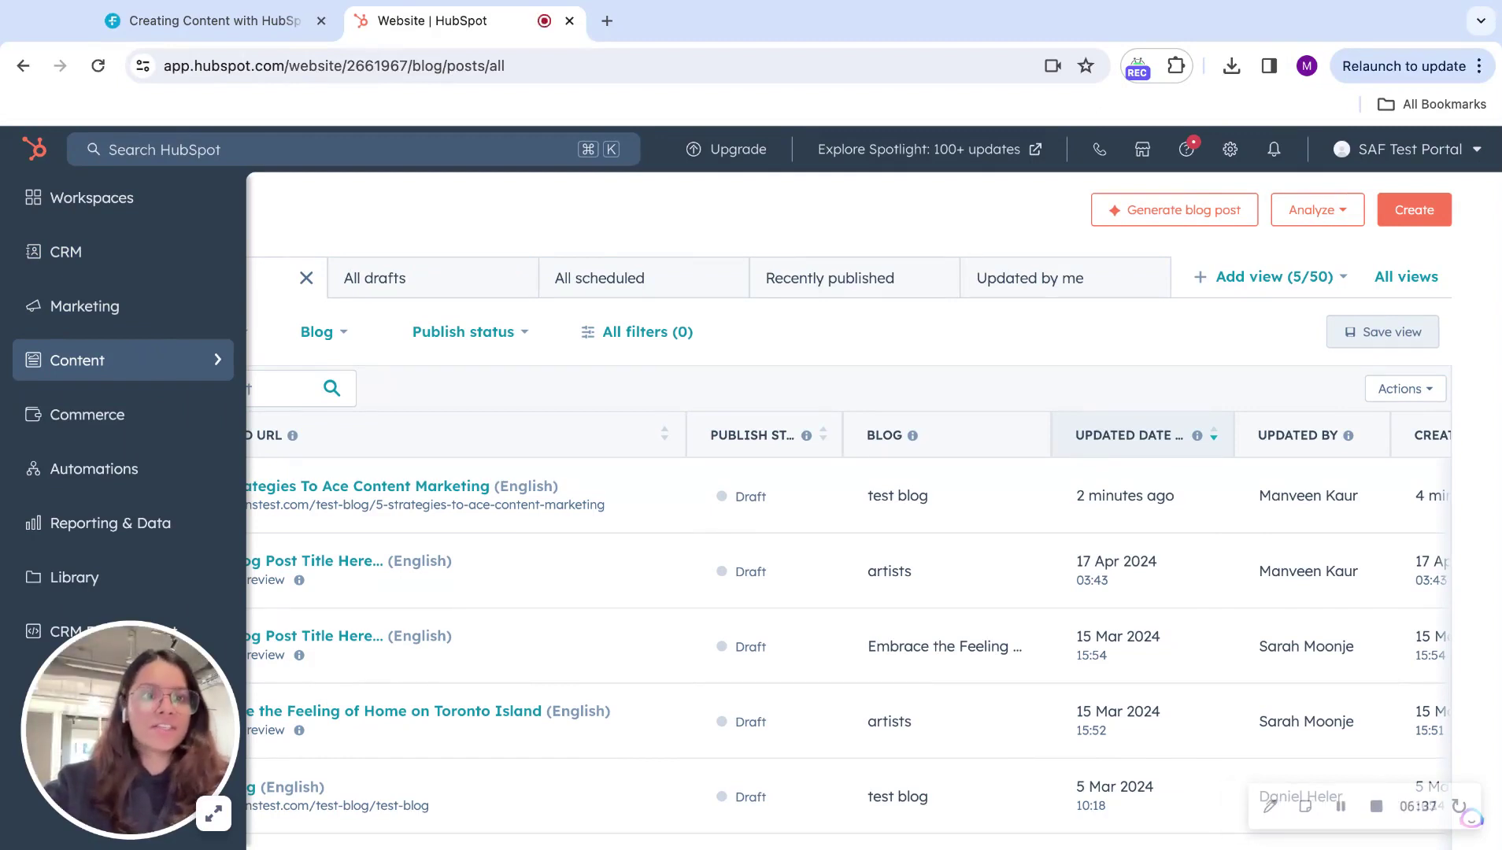
Step: Go to Content Remix under Content and start a new remix
left_click(118, 360)
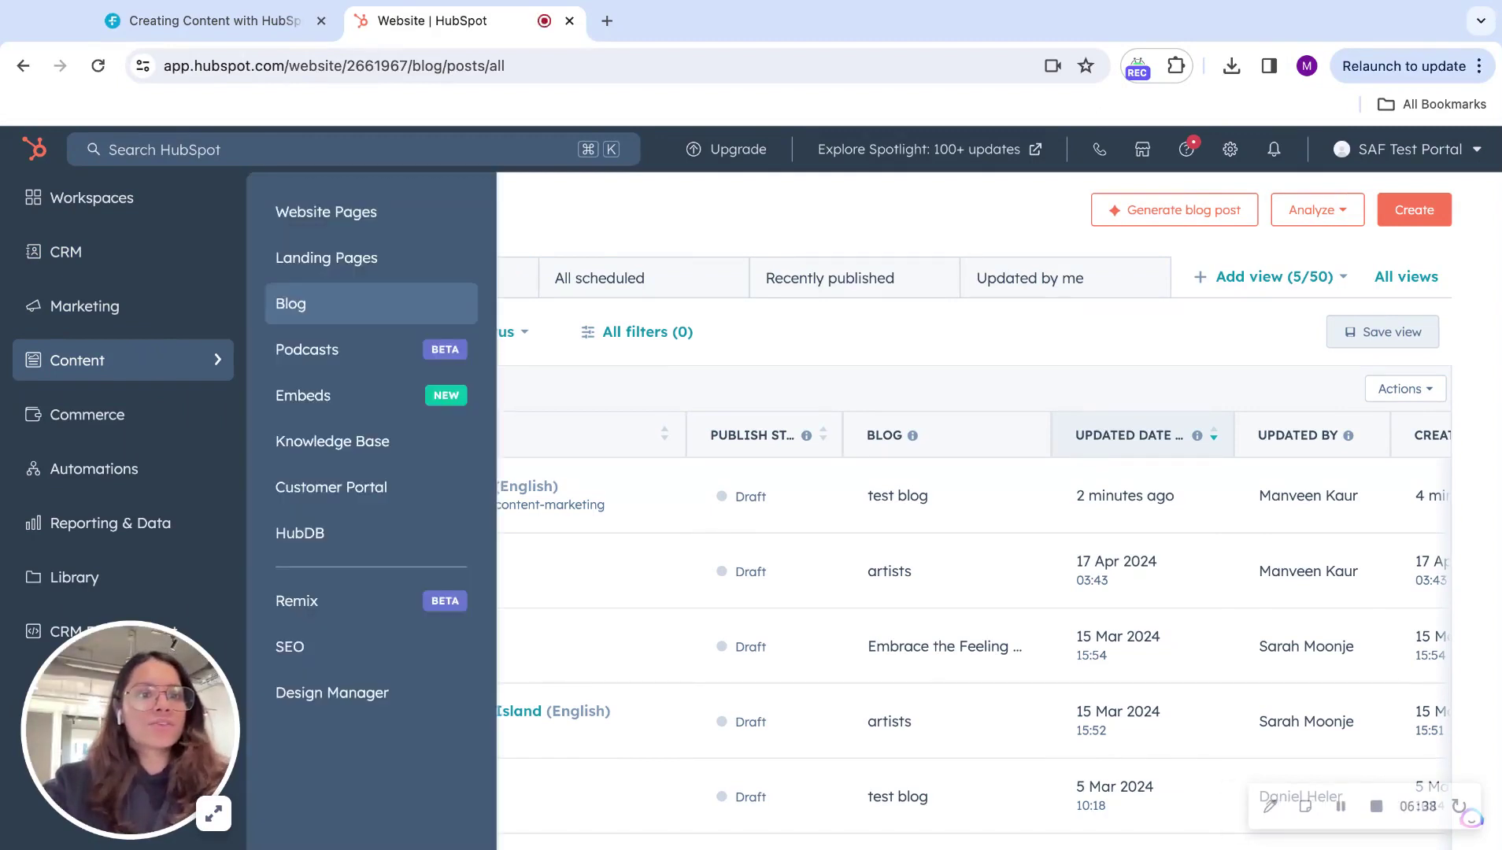
left_click(344, 613)
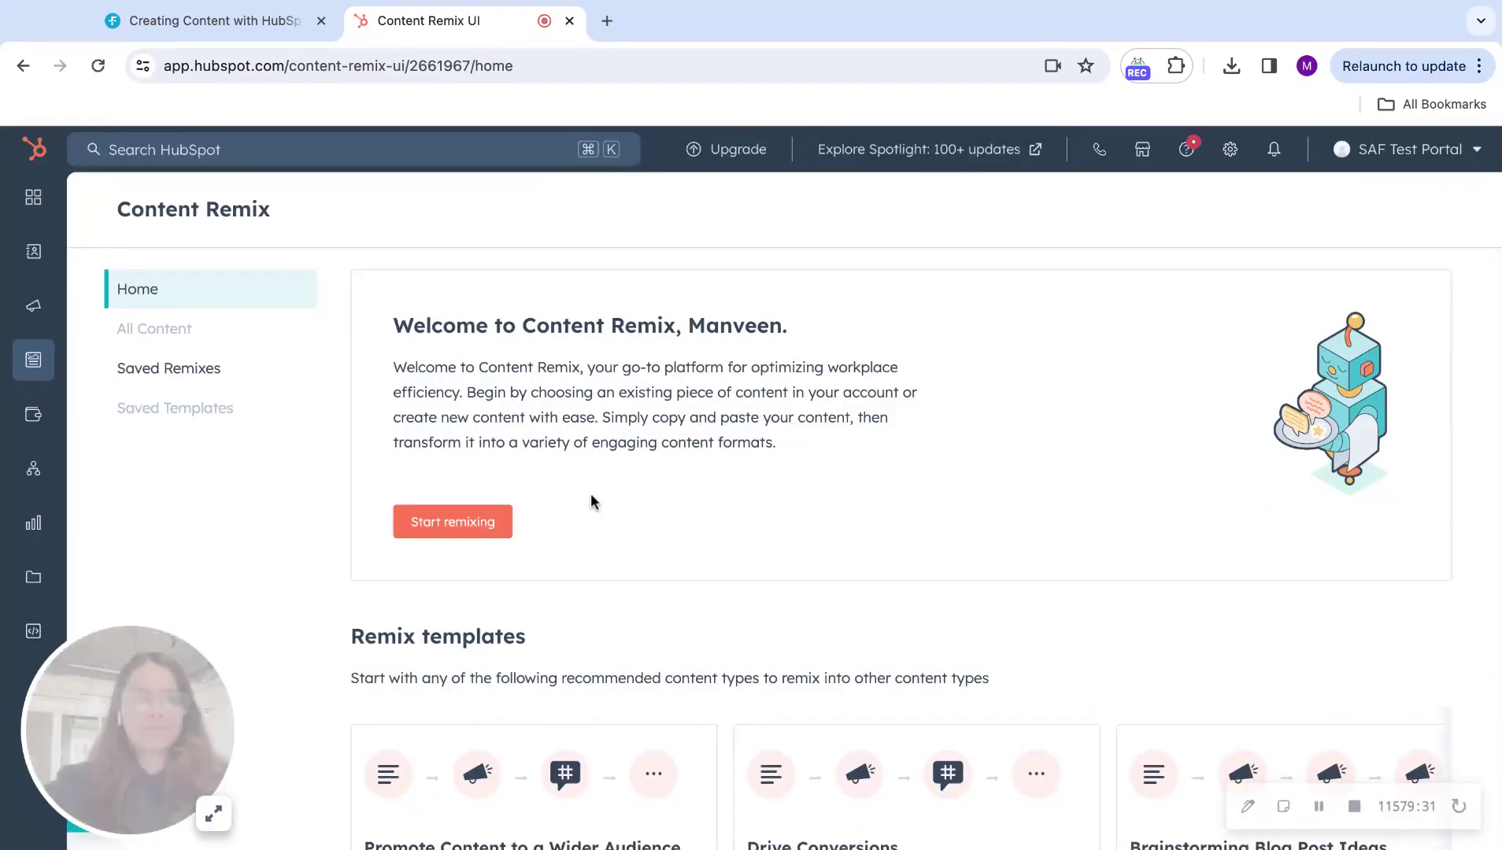
scroll(591, 496, "down", 7)
scroll(591, 496, "up", 7)
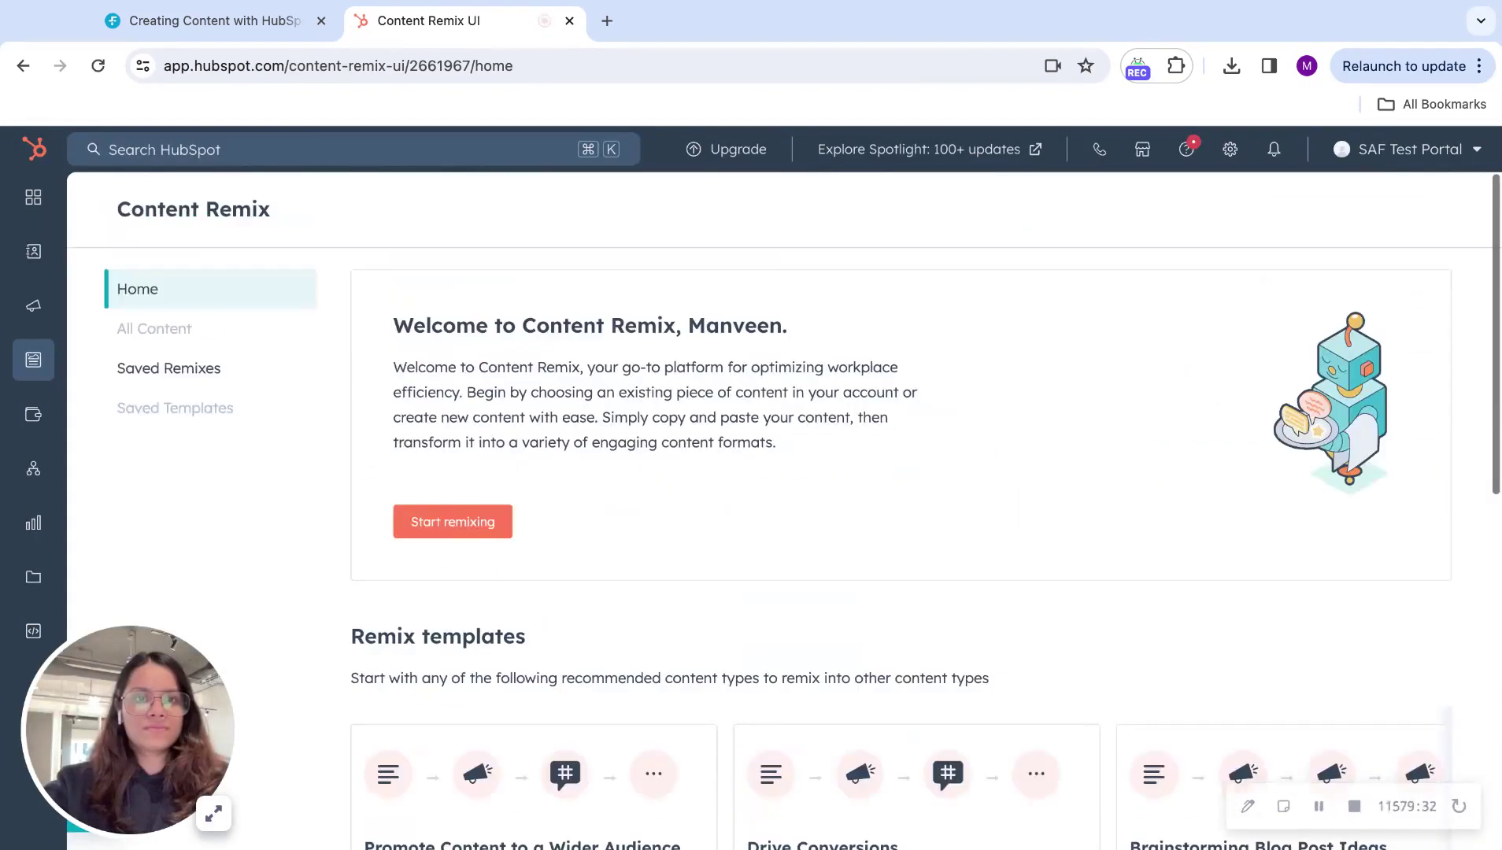
left_click(437, 525)
Step: Add the blog post '5 Strategies To Ace Content Marketing' as the remix source and show output choices
left_click(747, 652)
left_click(303, 457)
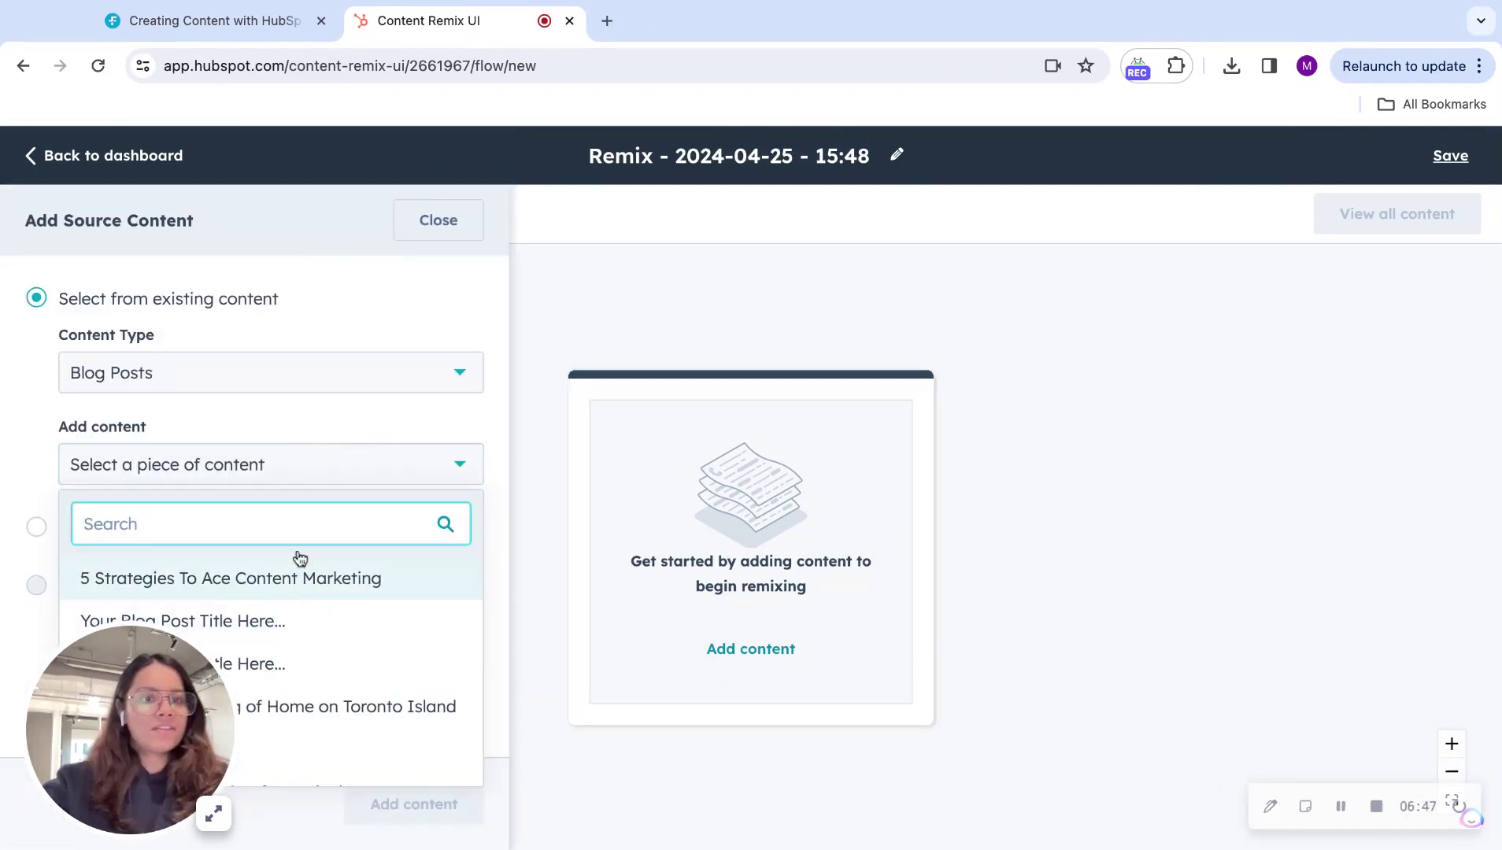
left_click(282, 579)
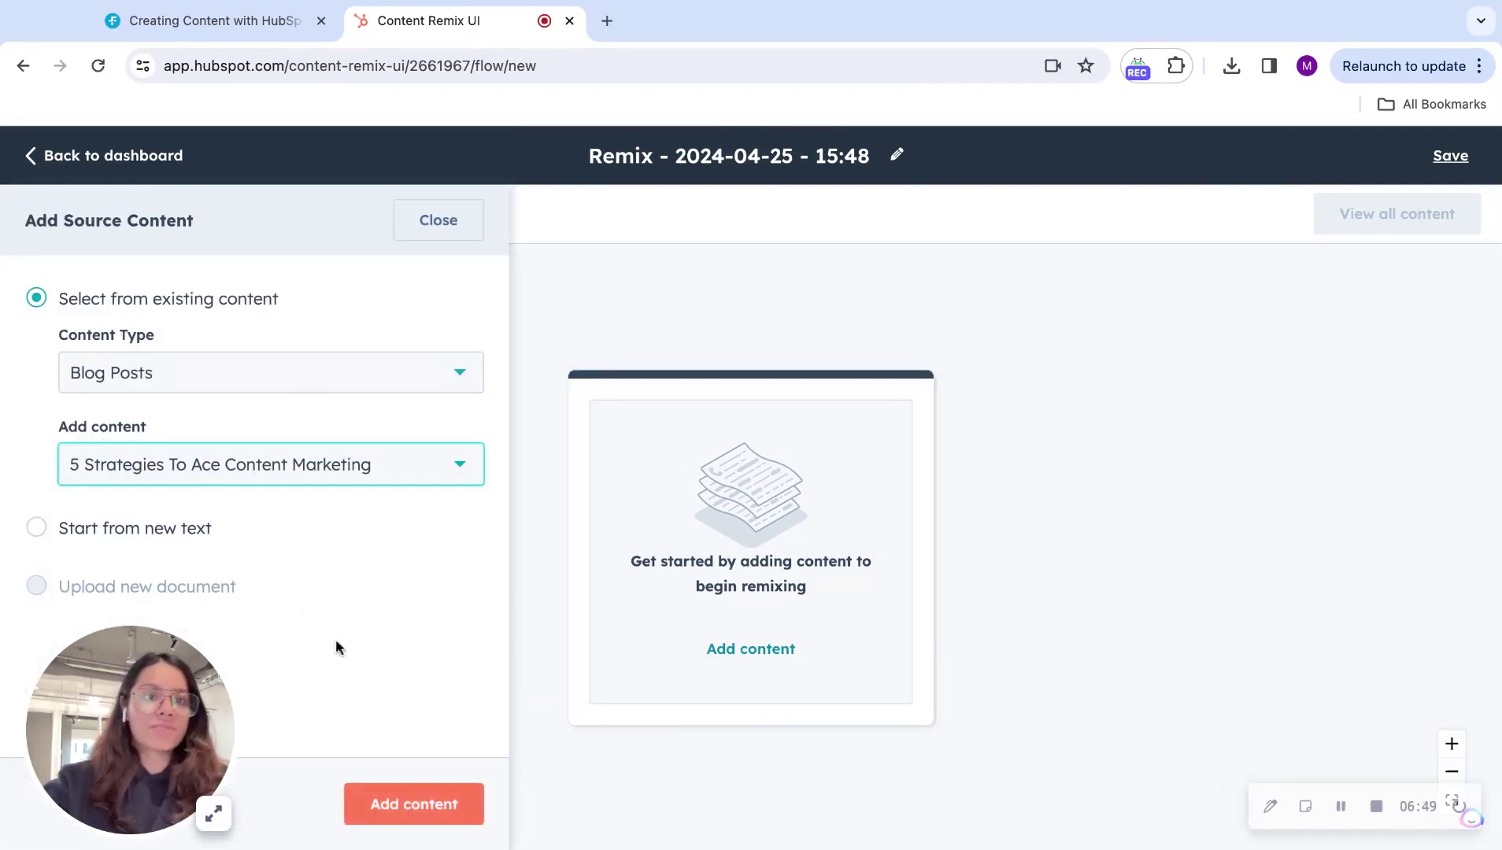
left_click(387, 819)
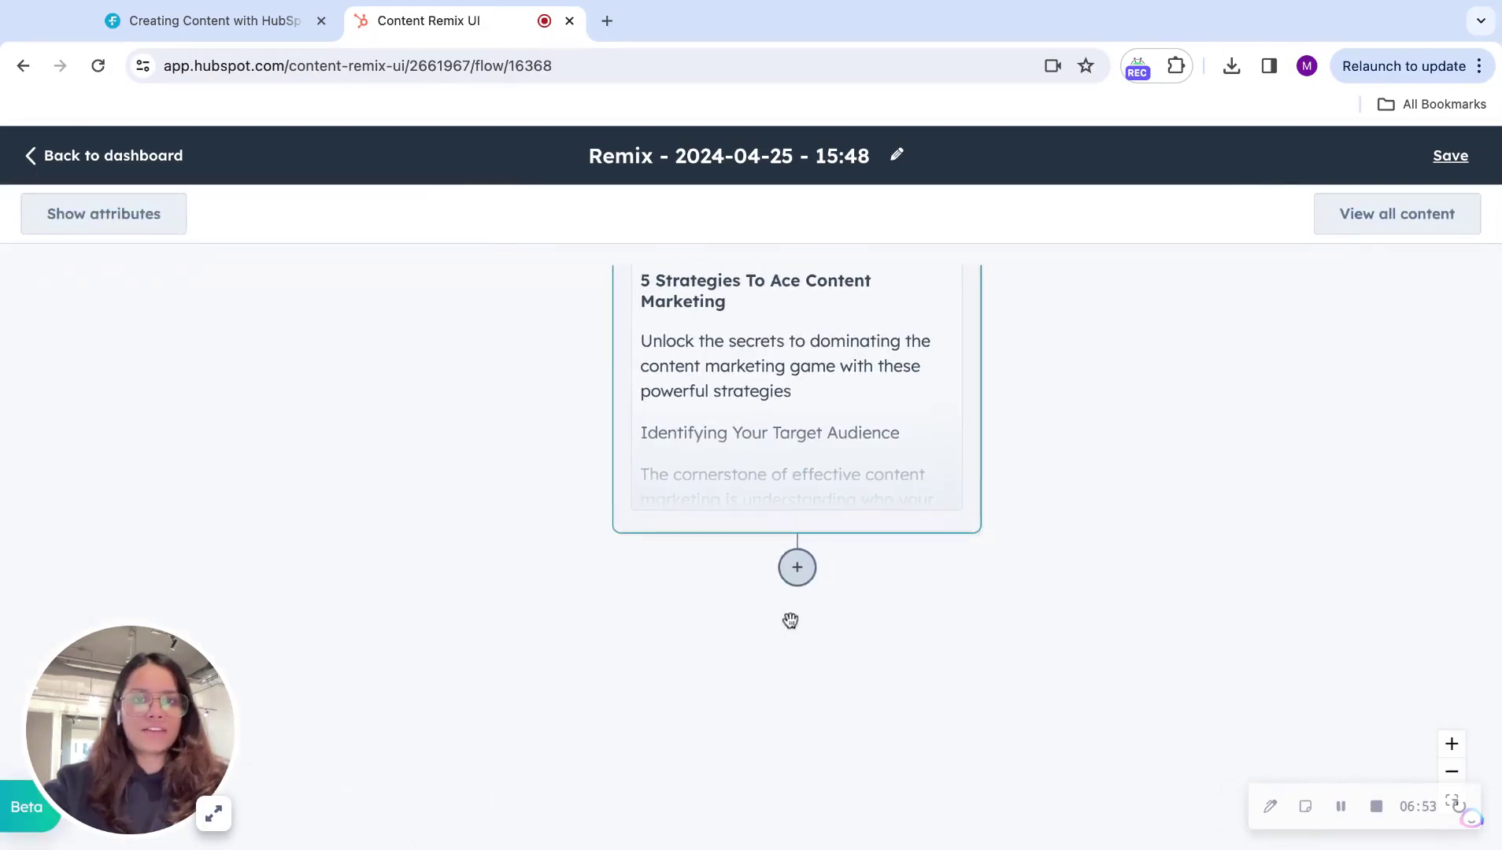
left_click(797, 567)
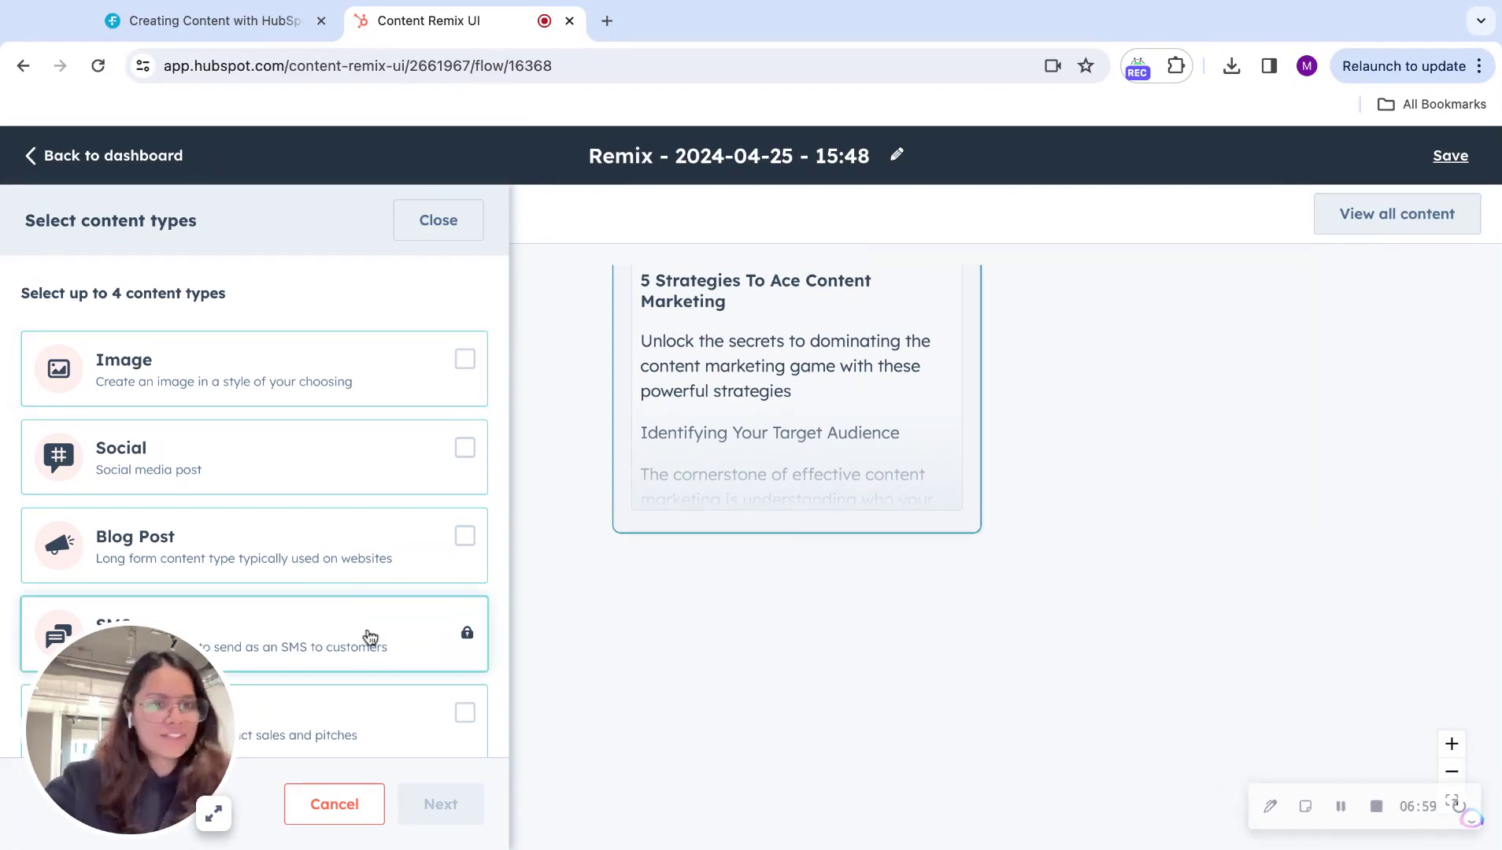
Step: Select Social, Landing Page and Email outputs and generate the remixes
left_click(444, 446)
scroll(398, 537, "down", 2)
scroll(462, 522, "down", 2)
left_click(453, 520)
left_click(465, 609)
left_click(420, 807)
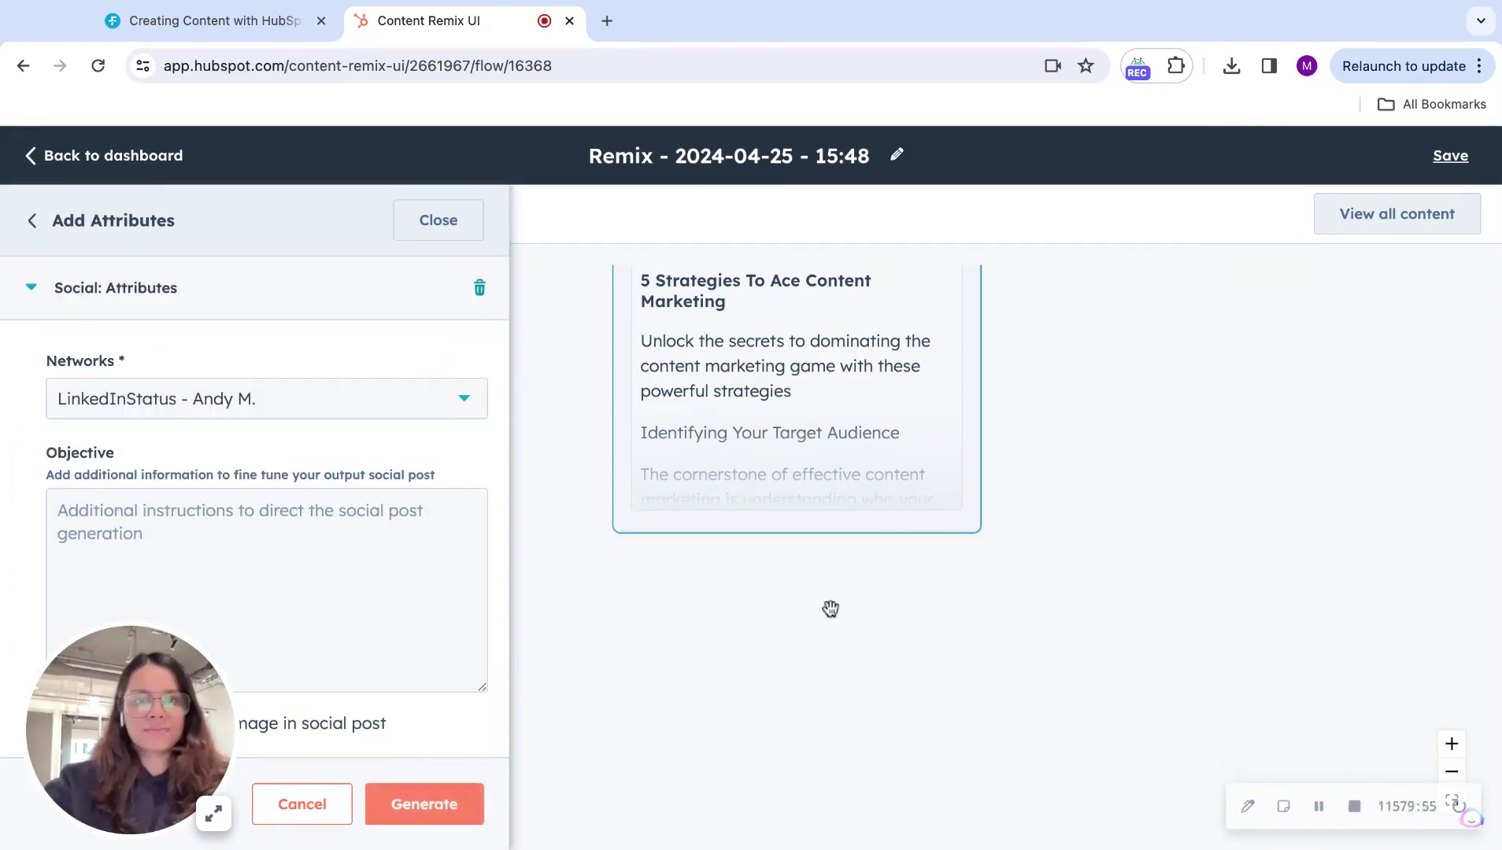
left_click(424, 804)
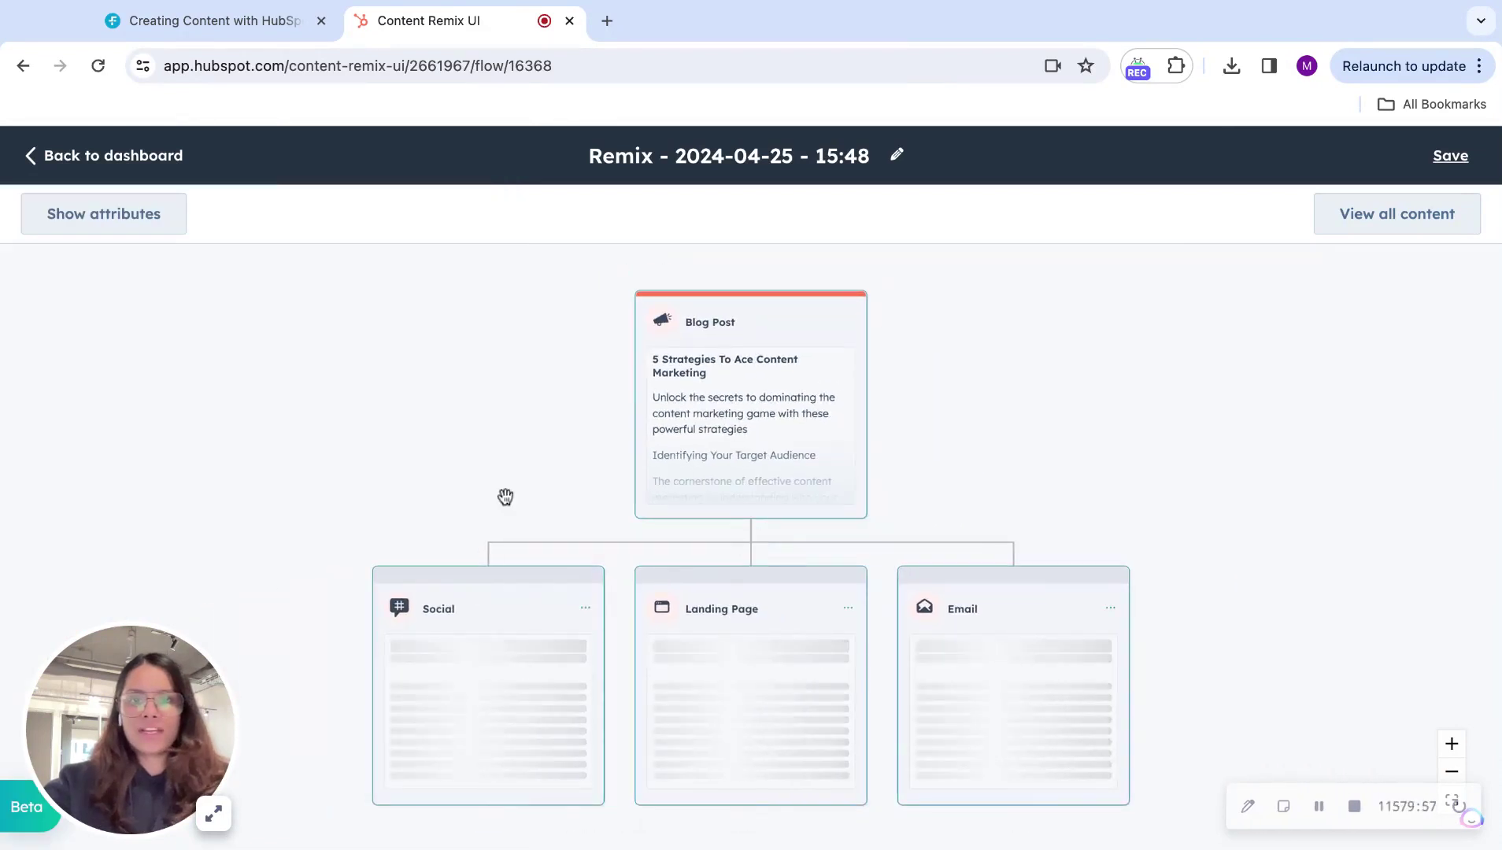
Step: Open and read the full generated LinkedIn social post
scroll(507, 495, "down", 2)
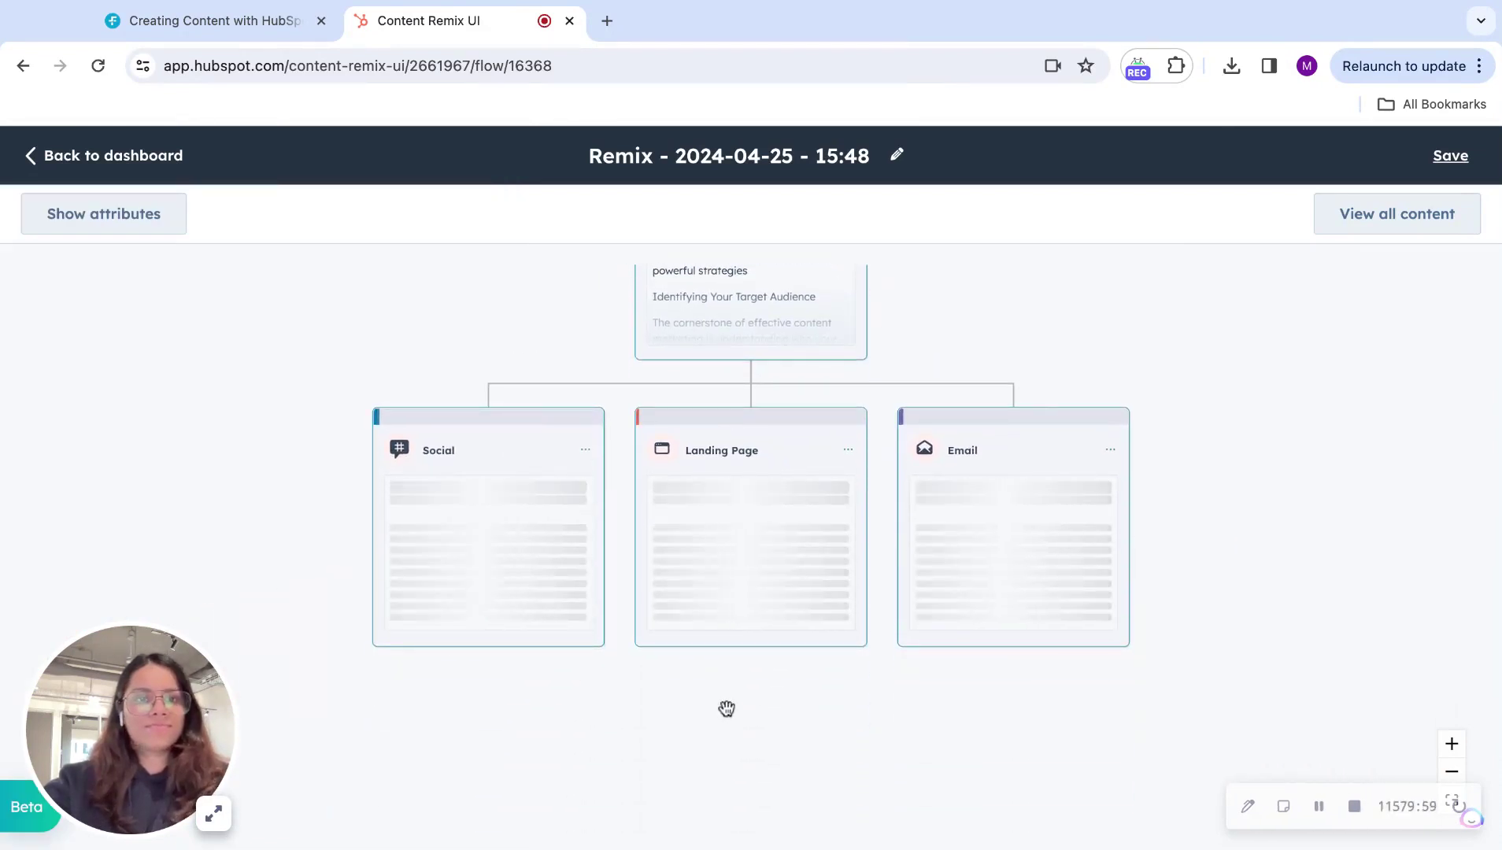
left_click_drag(727, 708, 725, 630)
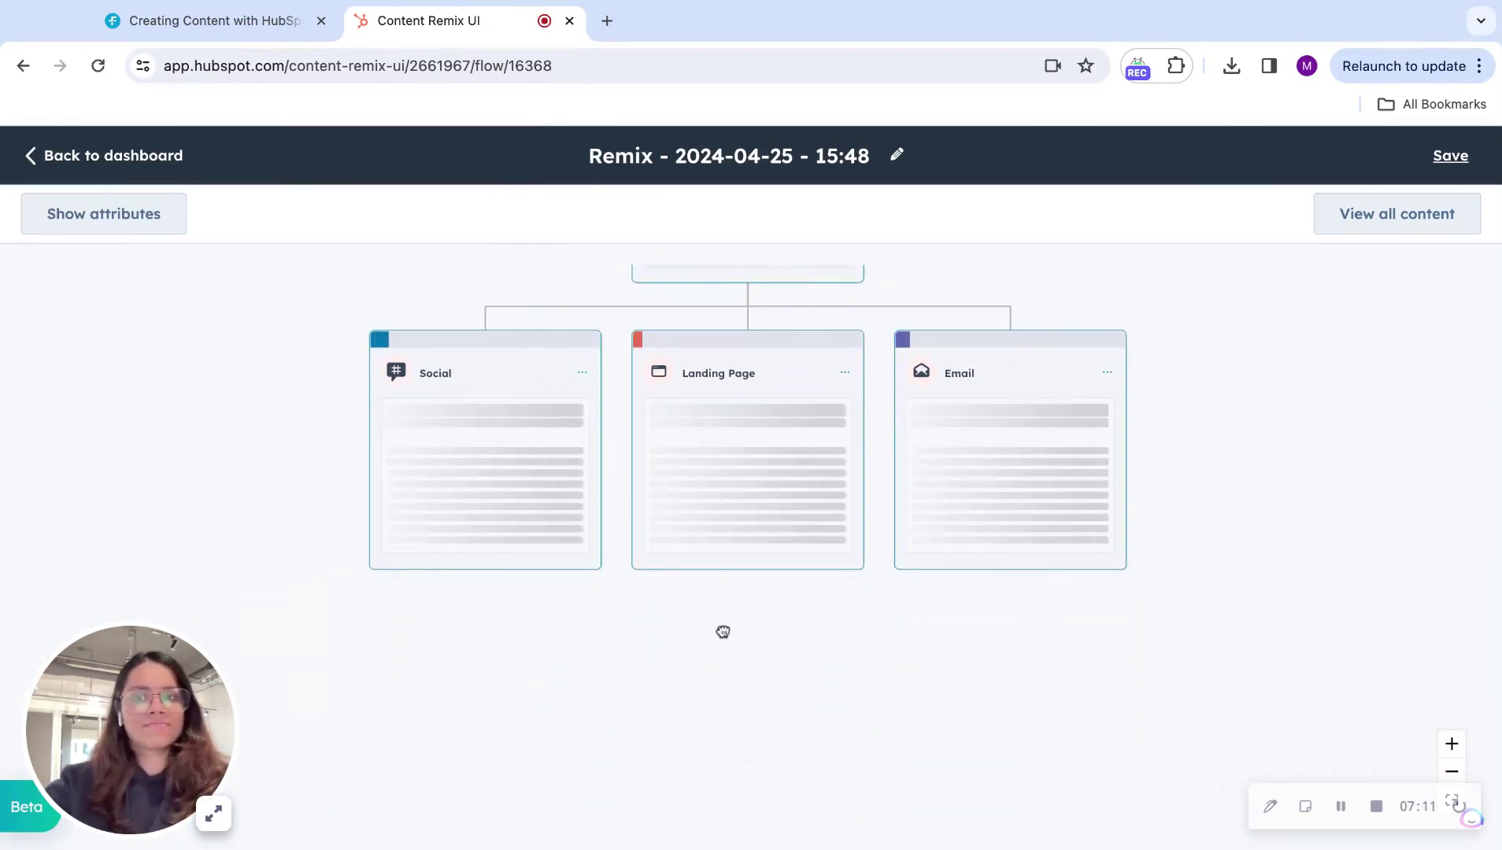
scroll(723, 632, "up", 2)
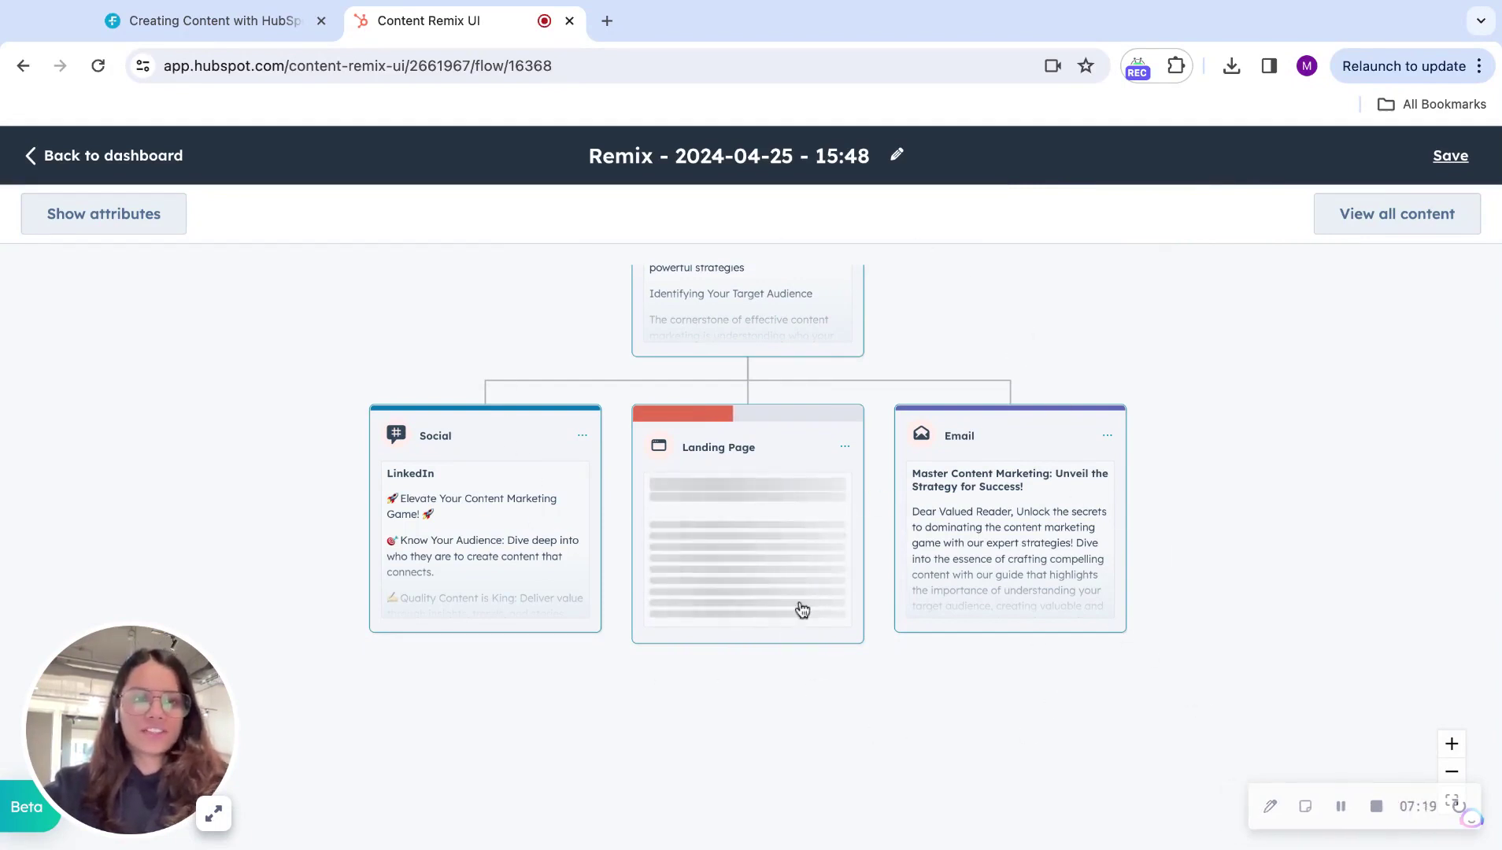
left_click(512, 526)
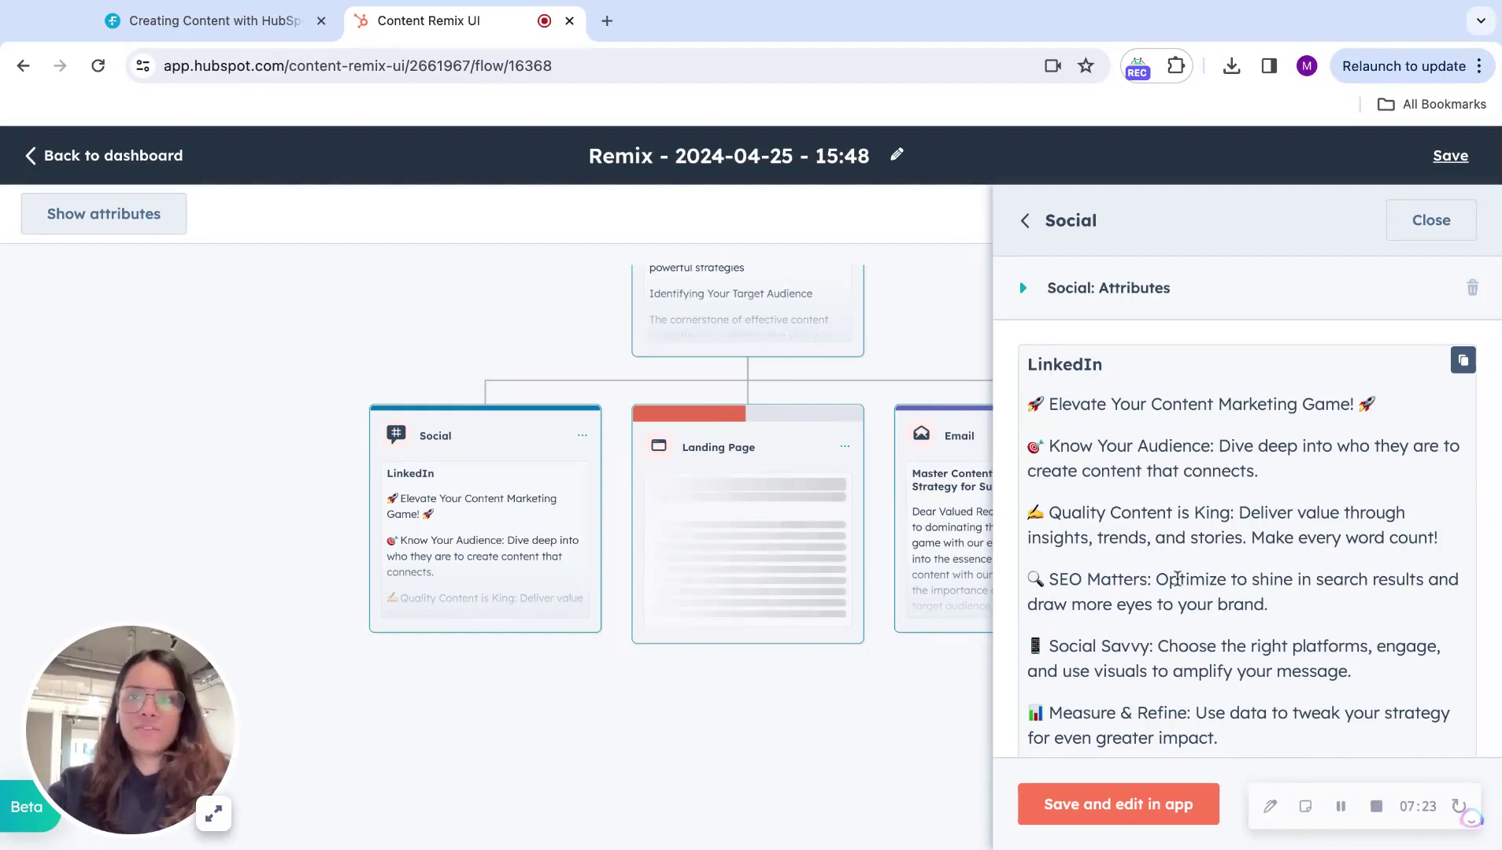
scroll(1176, 580, "down", 3)
scroll(1177, 577, "up", 3)
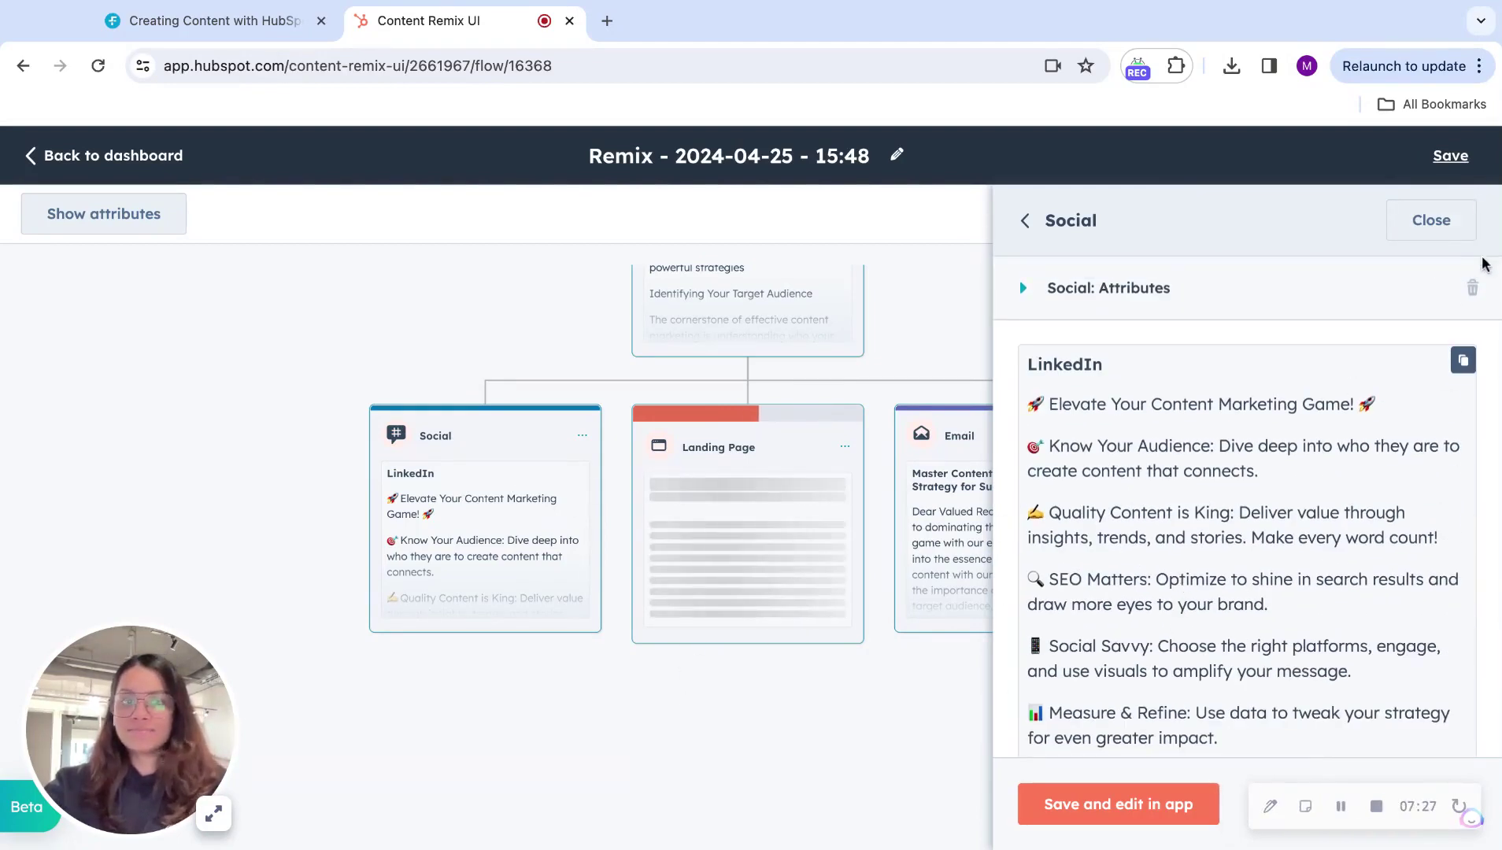
Step: Leave the remix for the Content Remix home, then go to Content > Podcasts
left_click(103, 155)
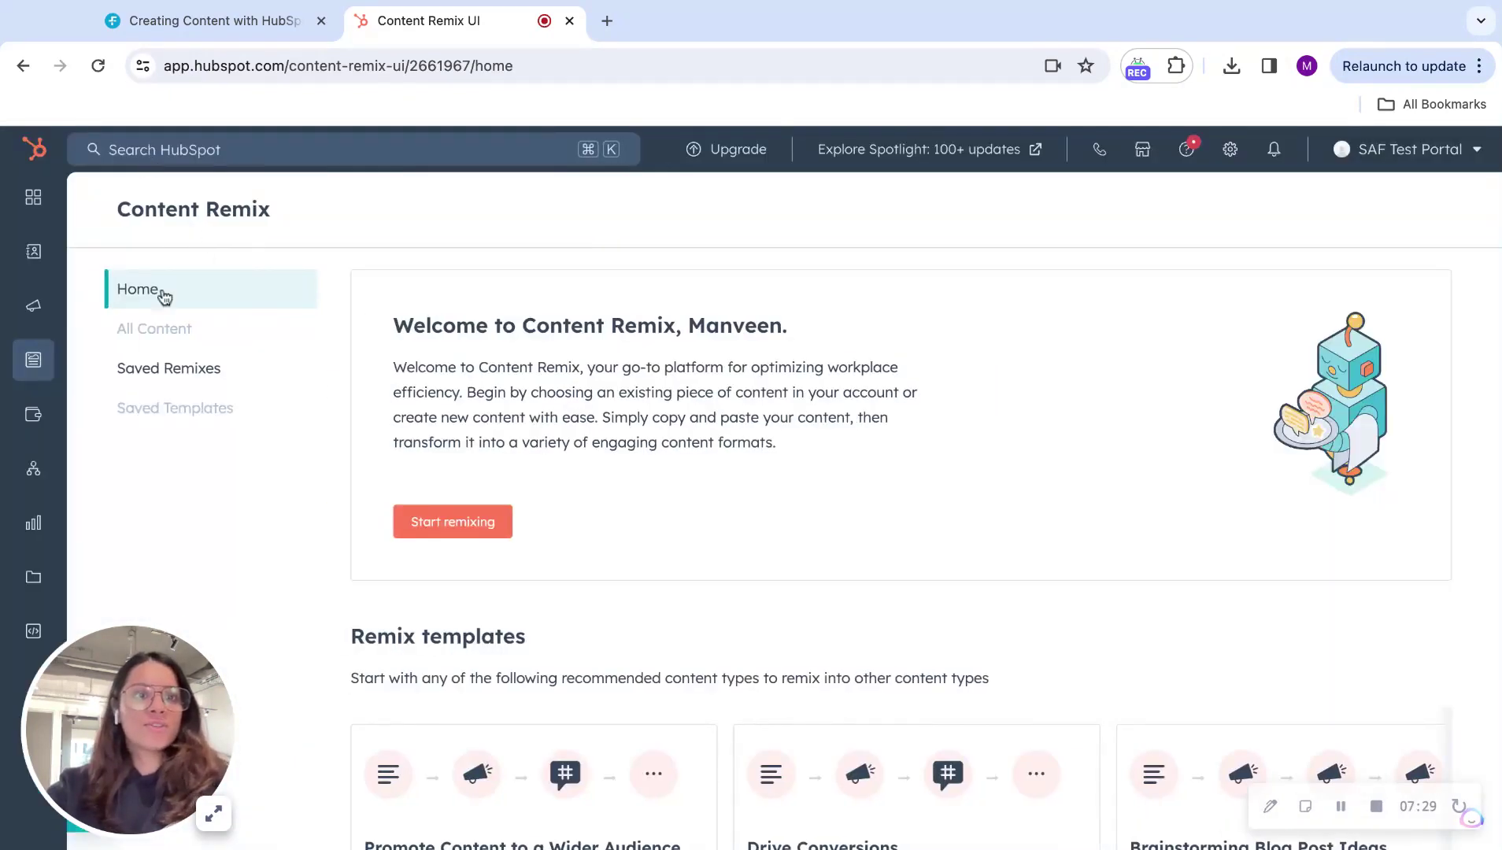
mouse_move(2, 297)
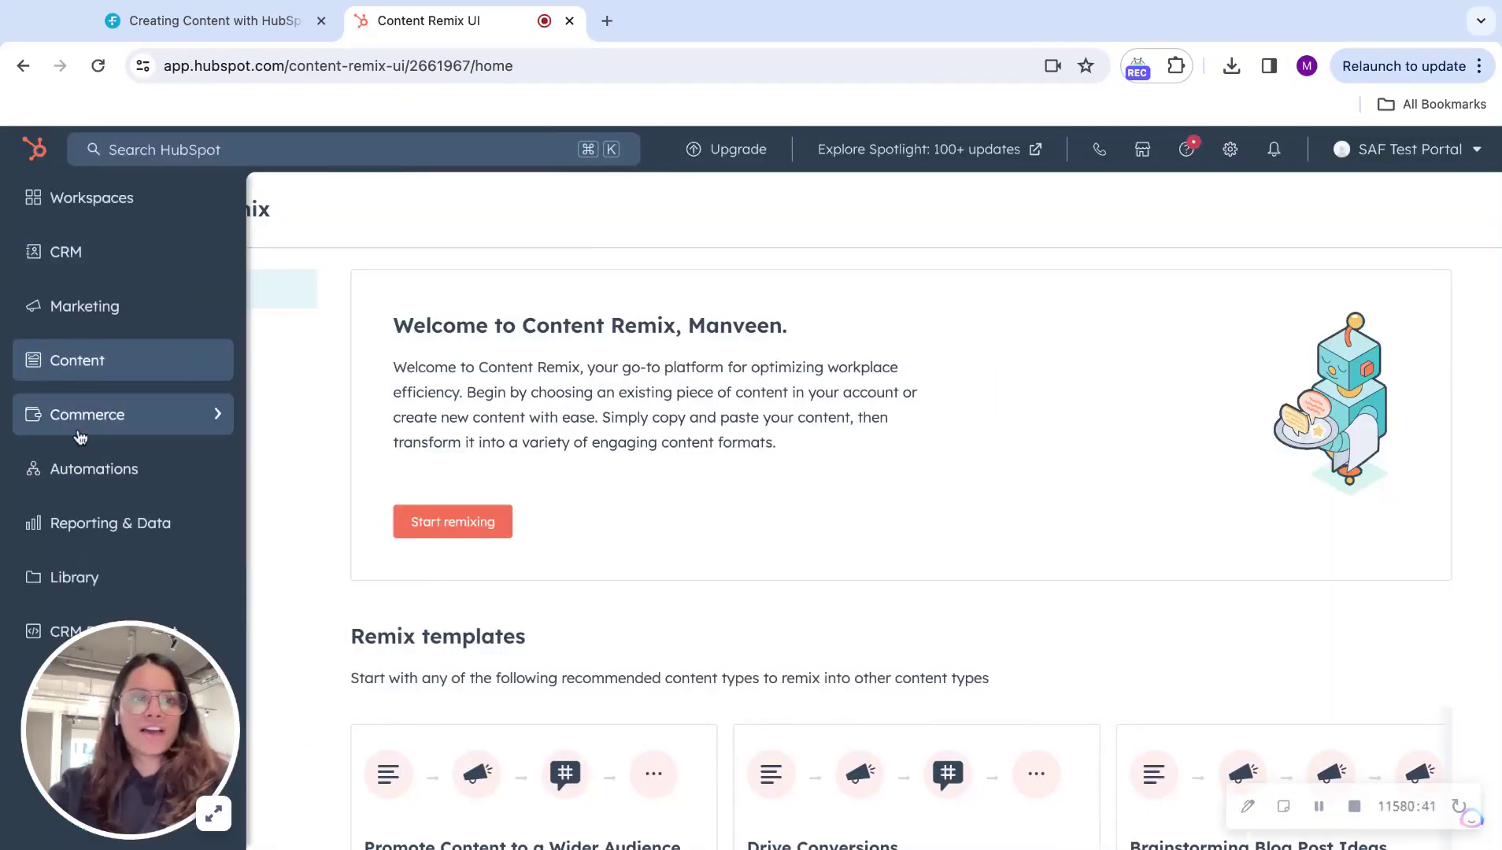
left_click(118, 362)
left_click(331, 350)
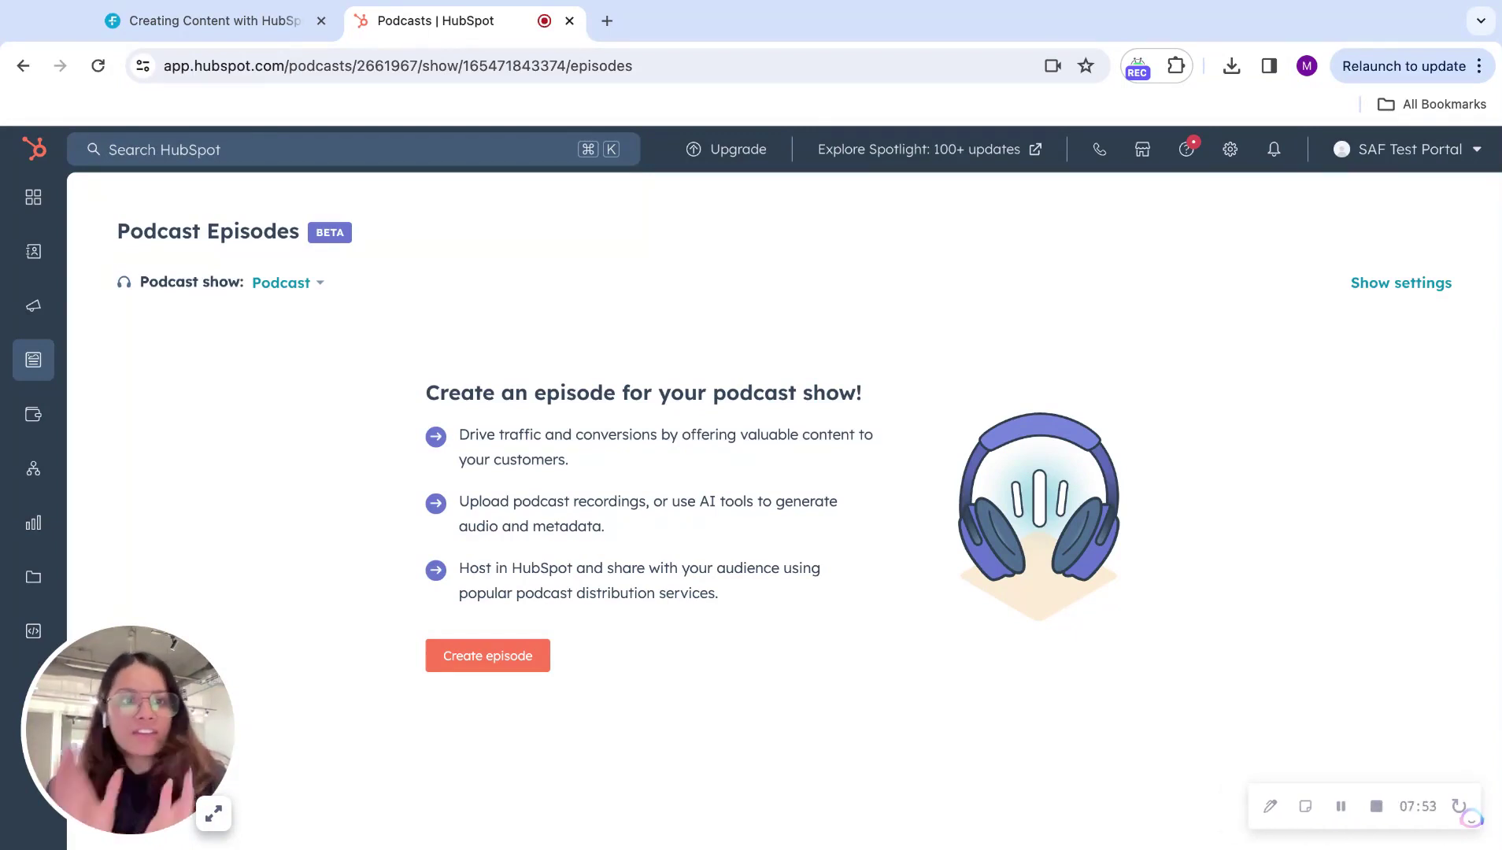
Step: Create a new episode named 'Flowtalks' with audio set to Generate Audio From Text
left_click(529, 654)
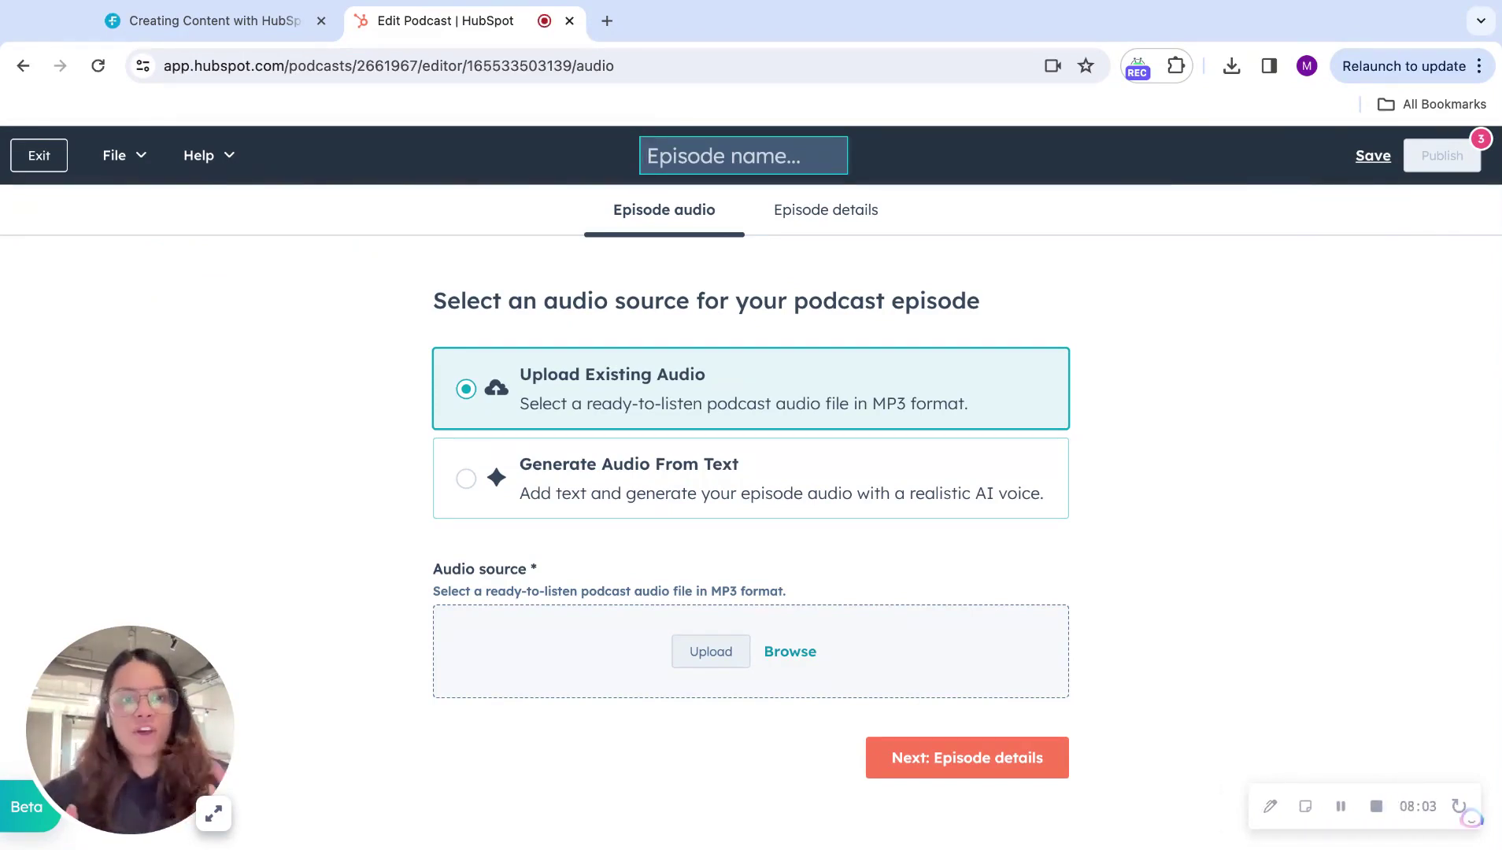
type("Flowtalk")
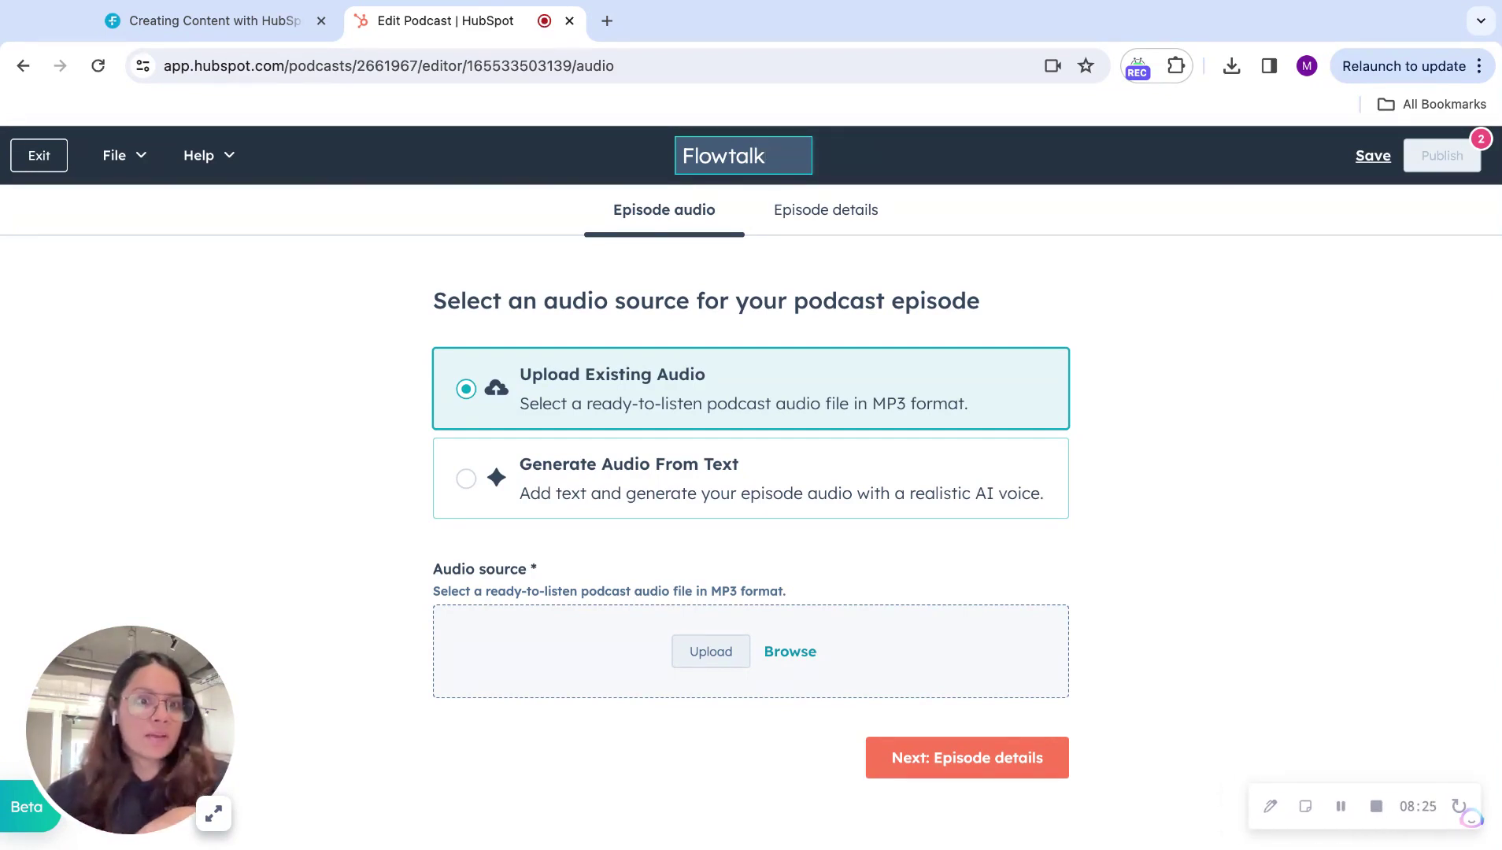
type("s")
left_click(740, 462)
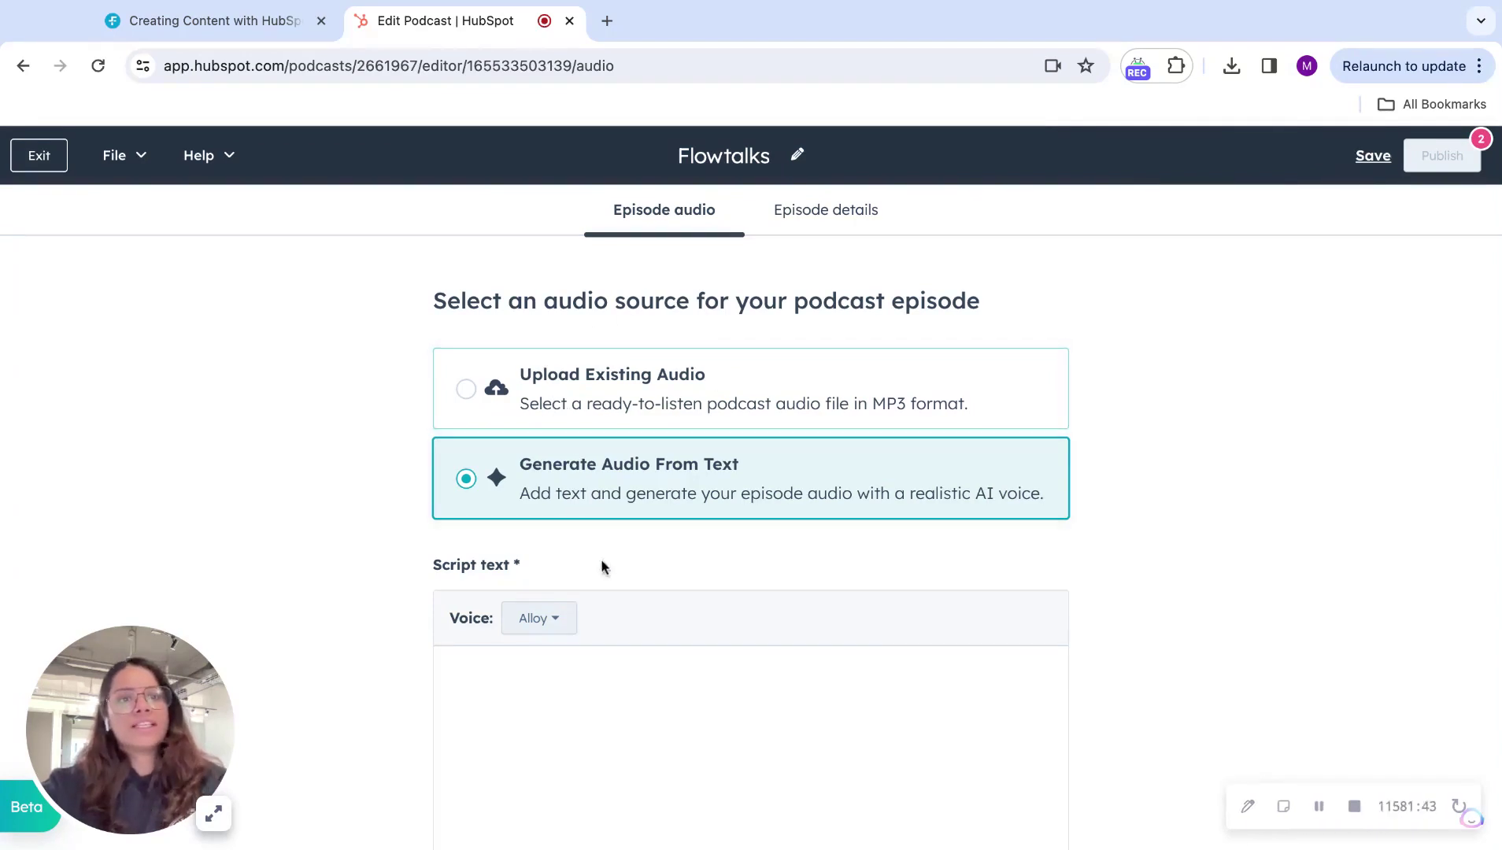
Step: Write the episode script 'Hey, Welcome to our Podcast'
left_click(579, 696)
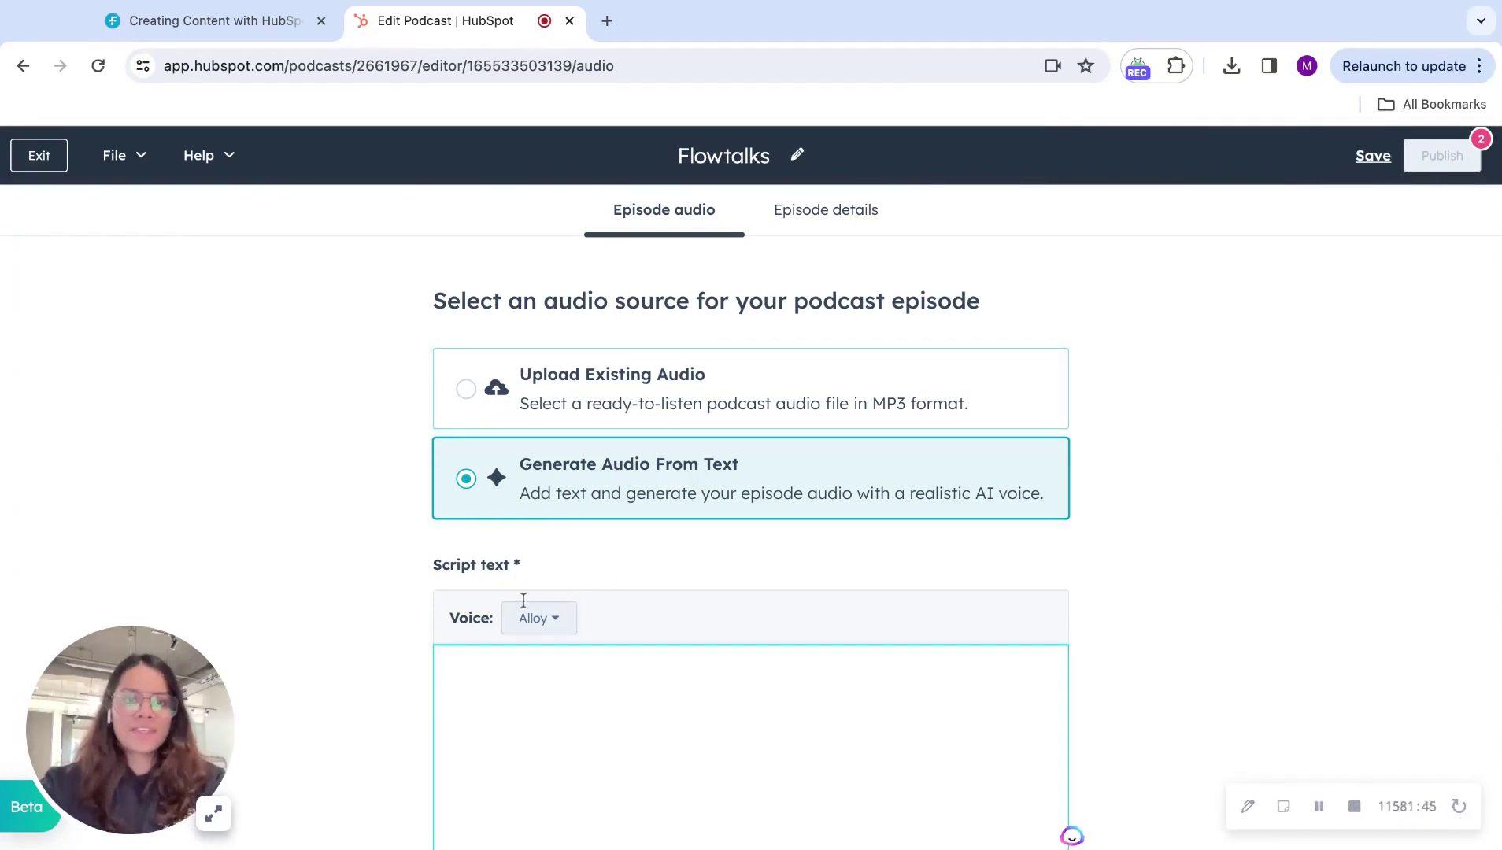
scroll(519, 584, "down", 2)
type("Hey,")
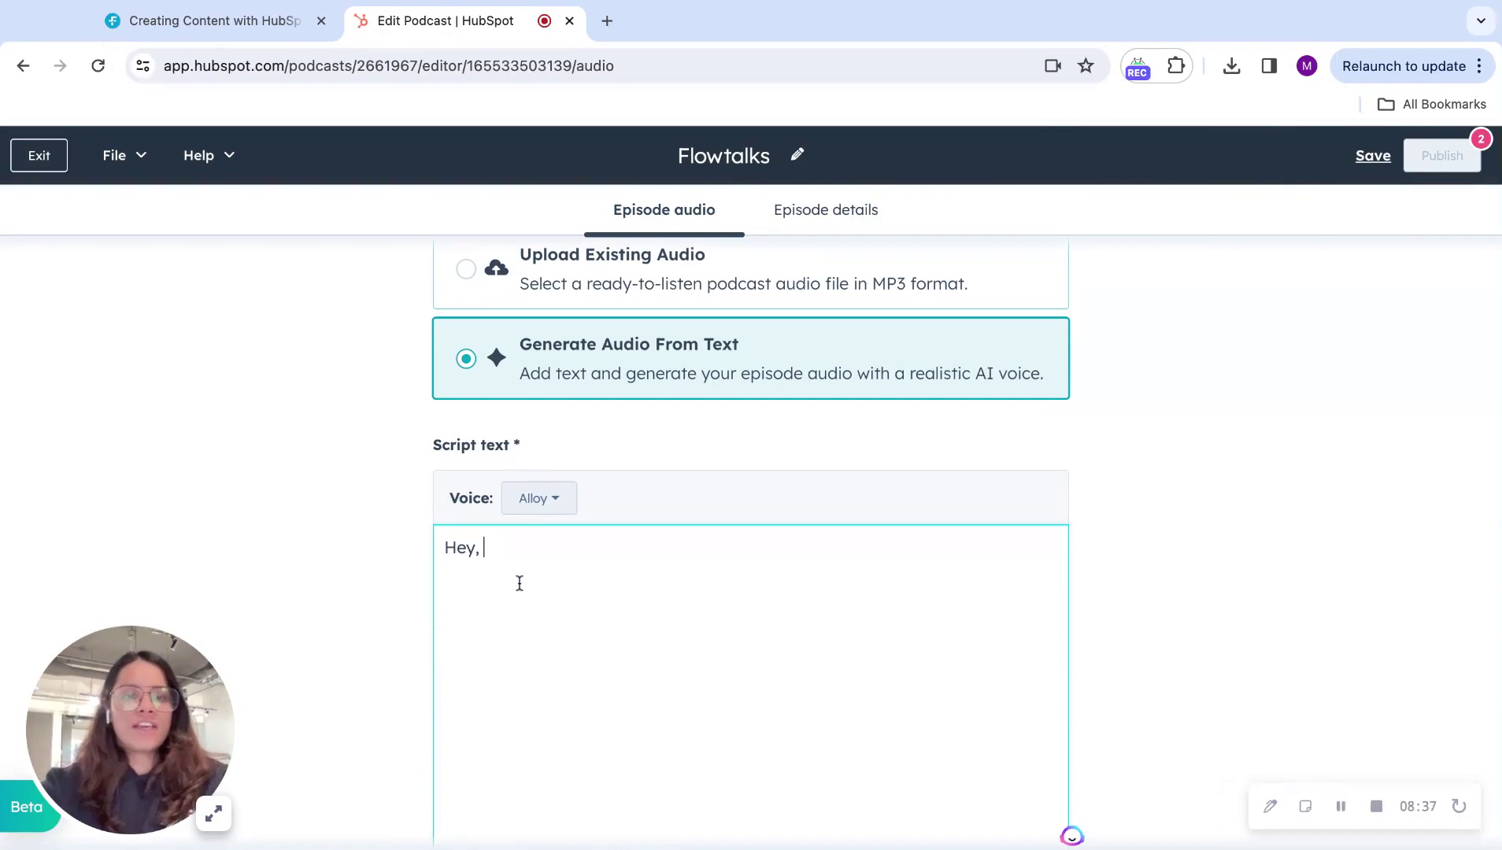
type(" Welcome ")
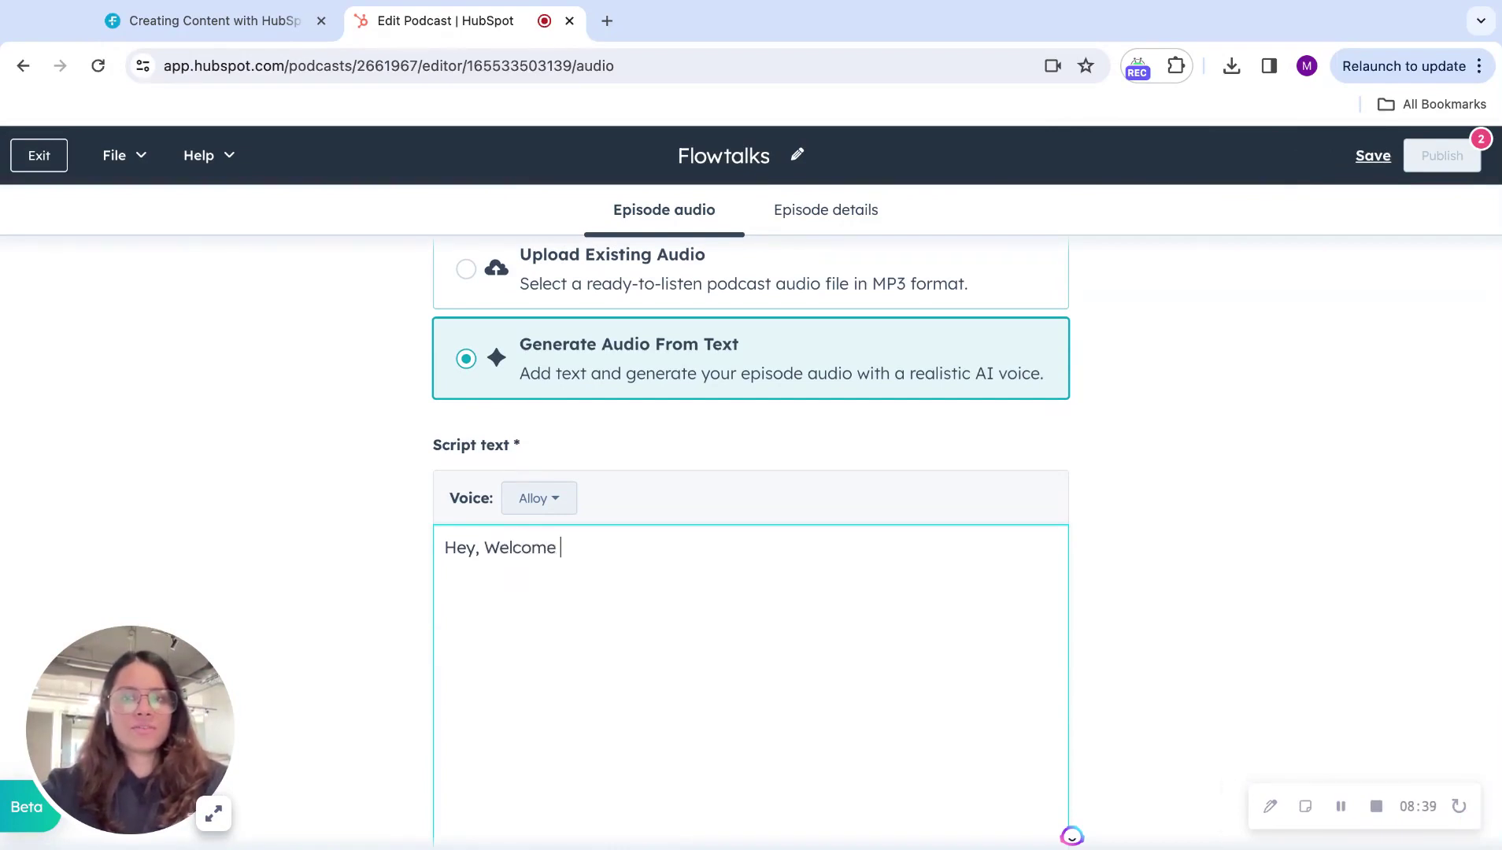
type("to our Pod")
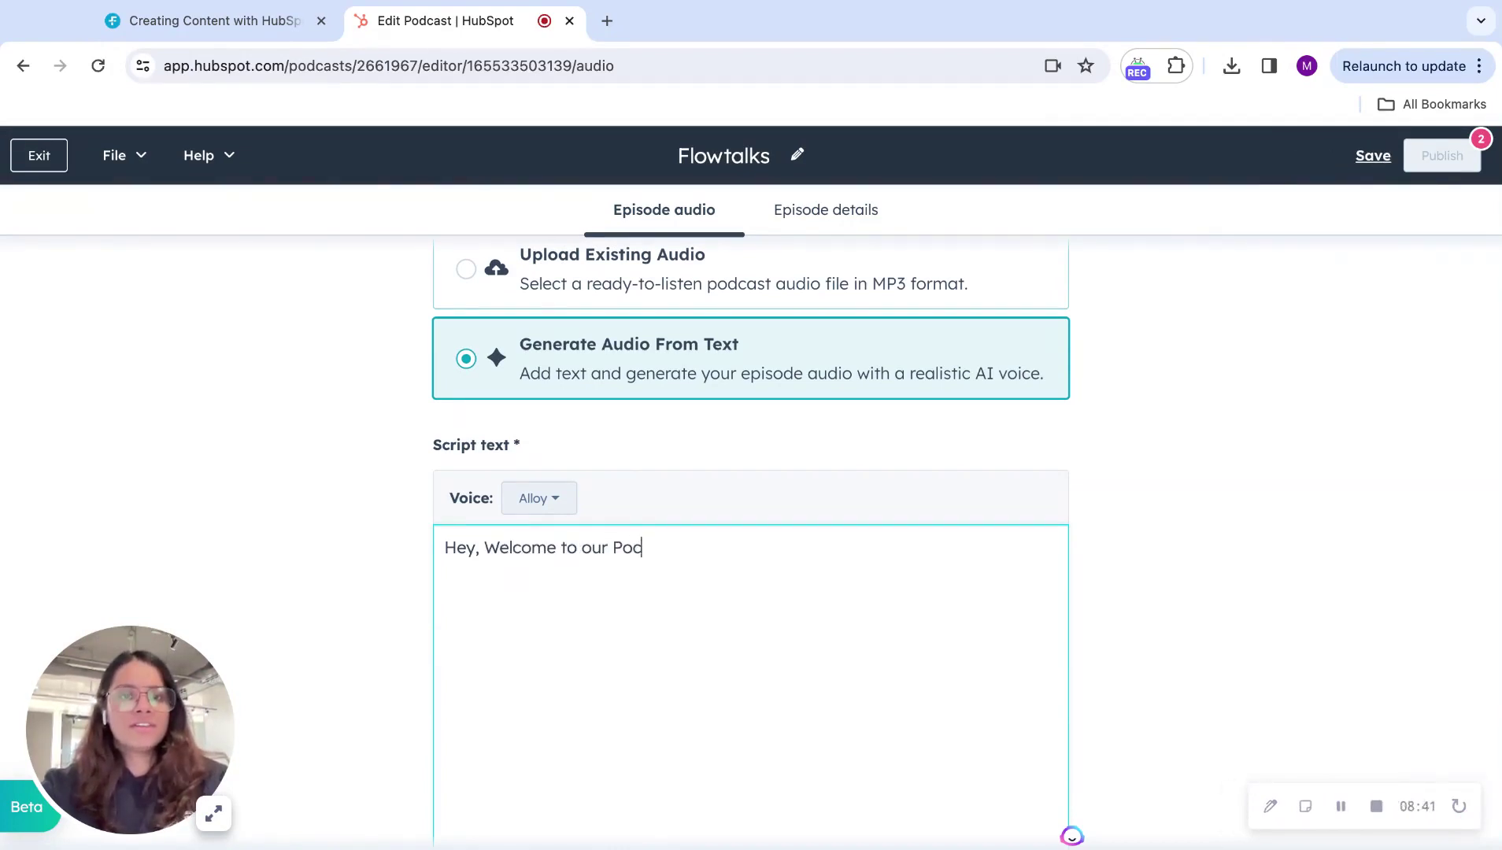
type("cast →")
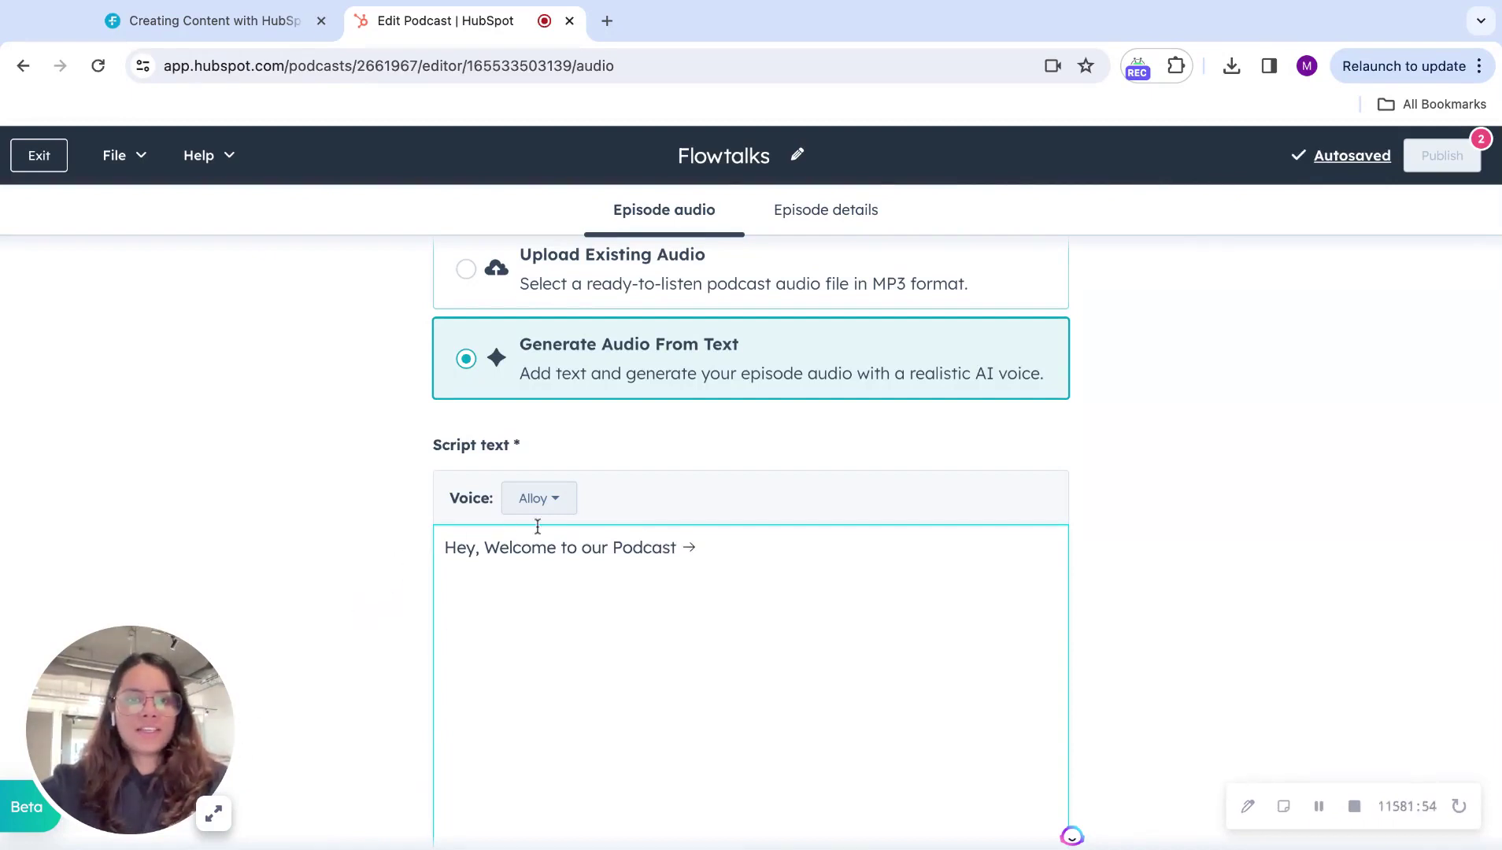
Step: Preview the Alloy voice and generate the episode audio
left_click(542, 502)
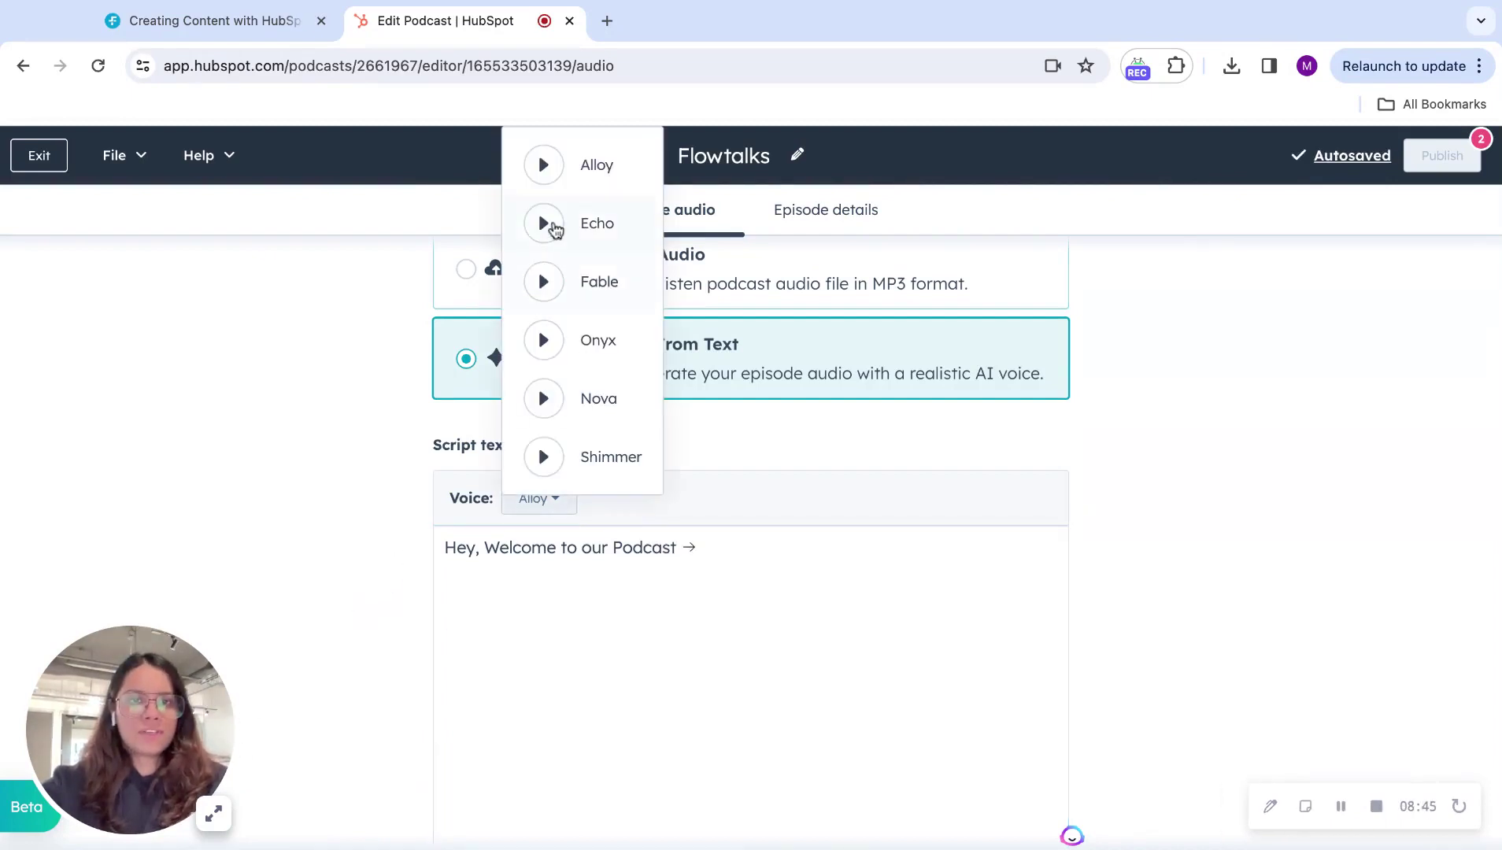
left_click(547, 171)
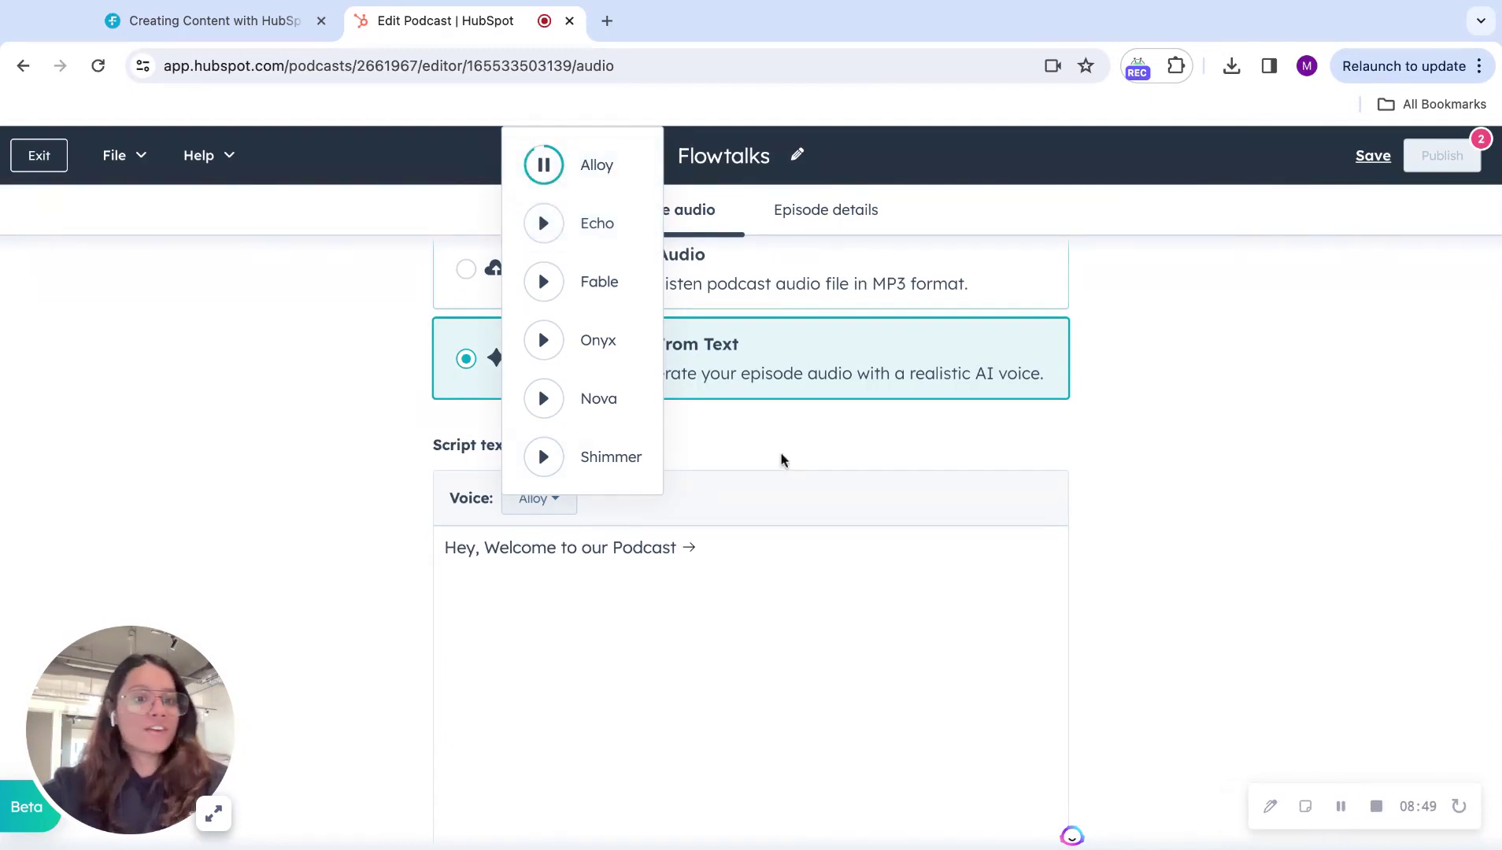
scroll(1325, 680, "down", 3)
left_click(828, 700)
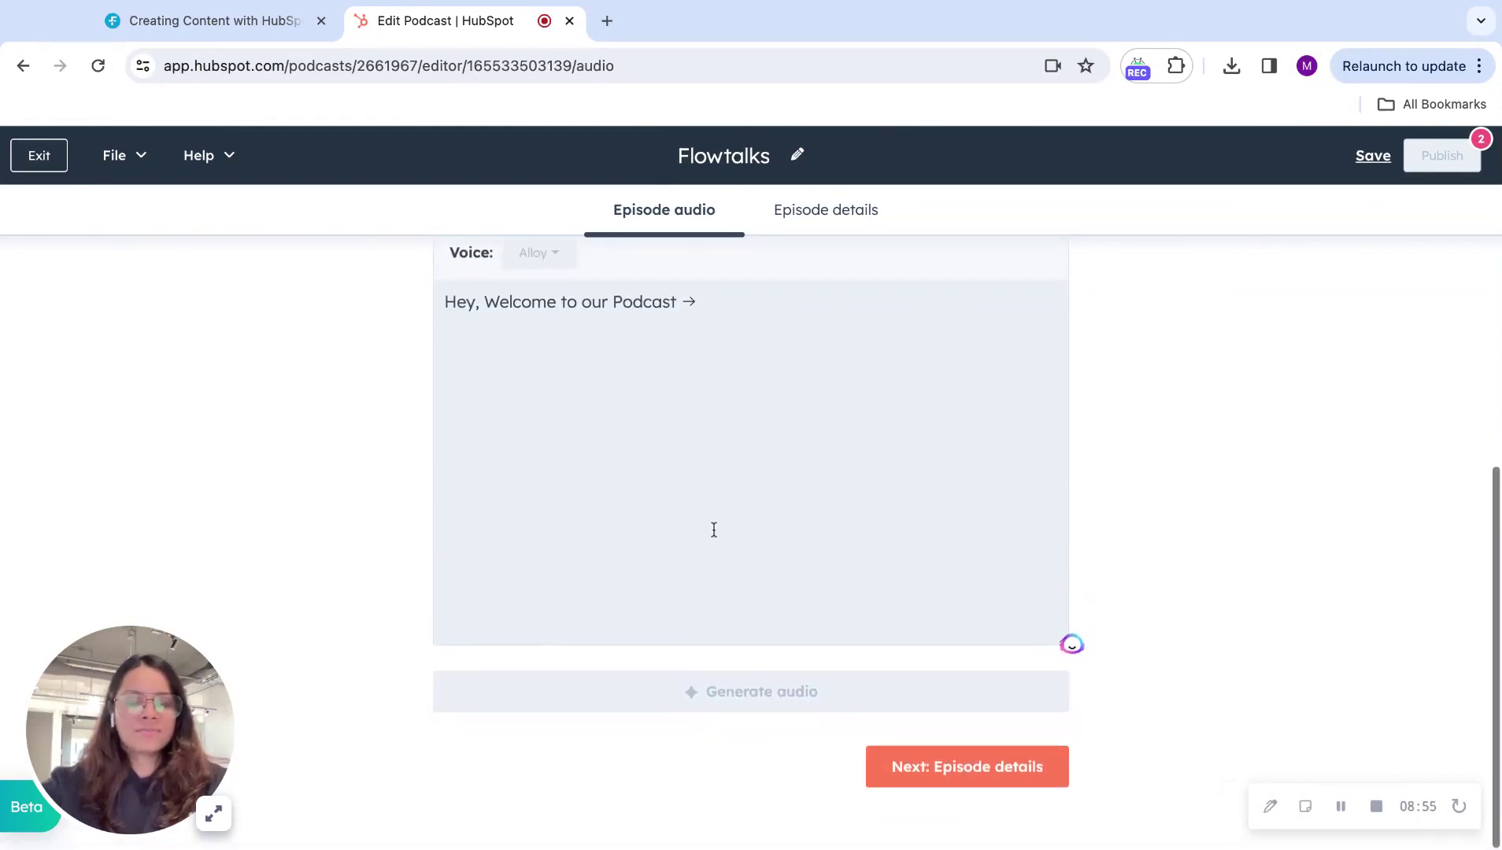
left_click(1011, 767)
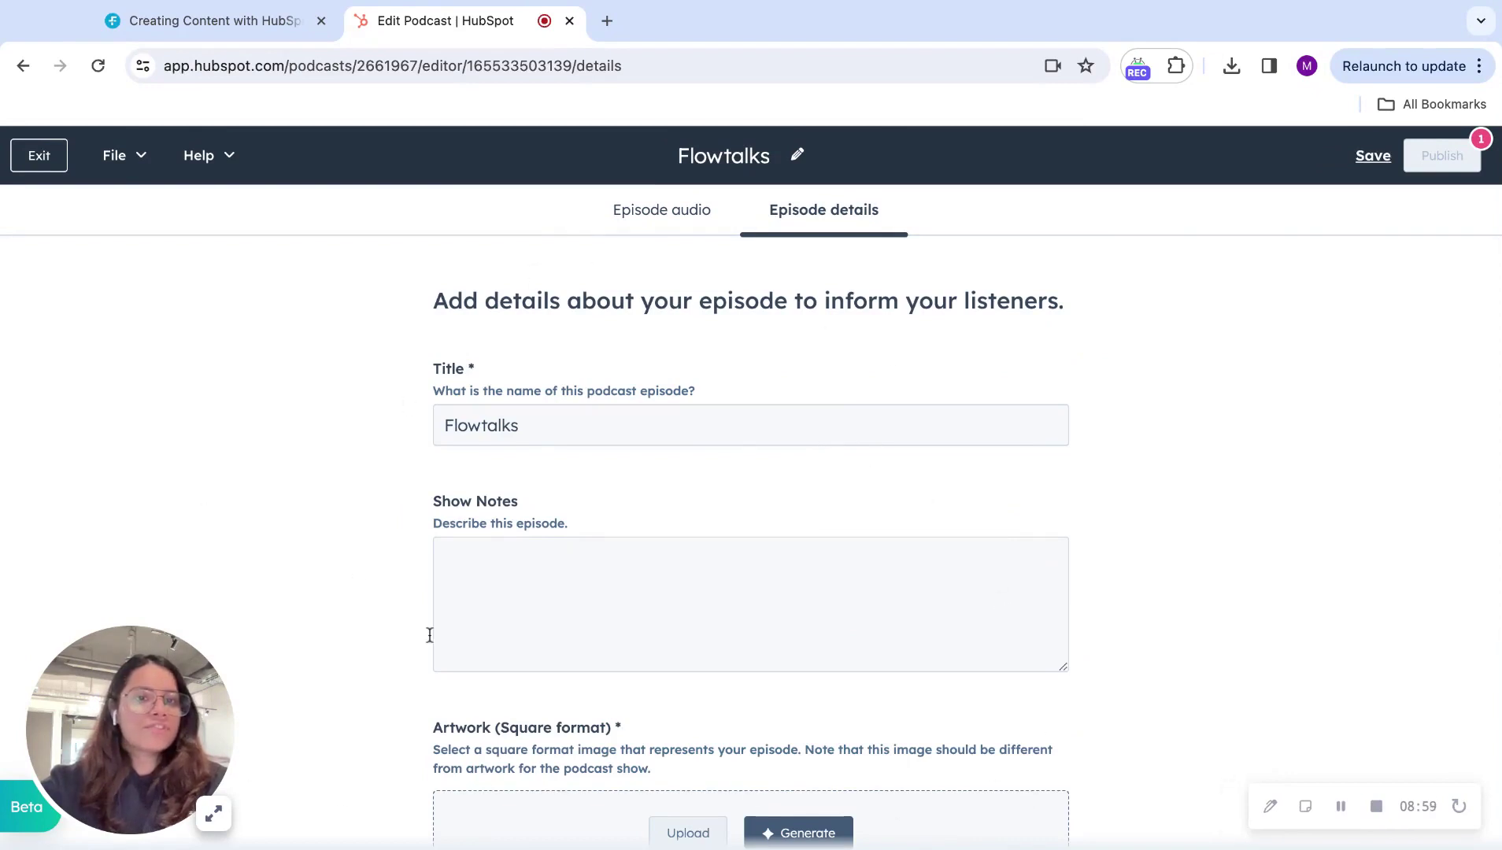
scroll(810, 416, "down", 5)
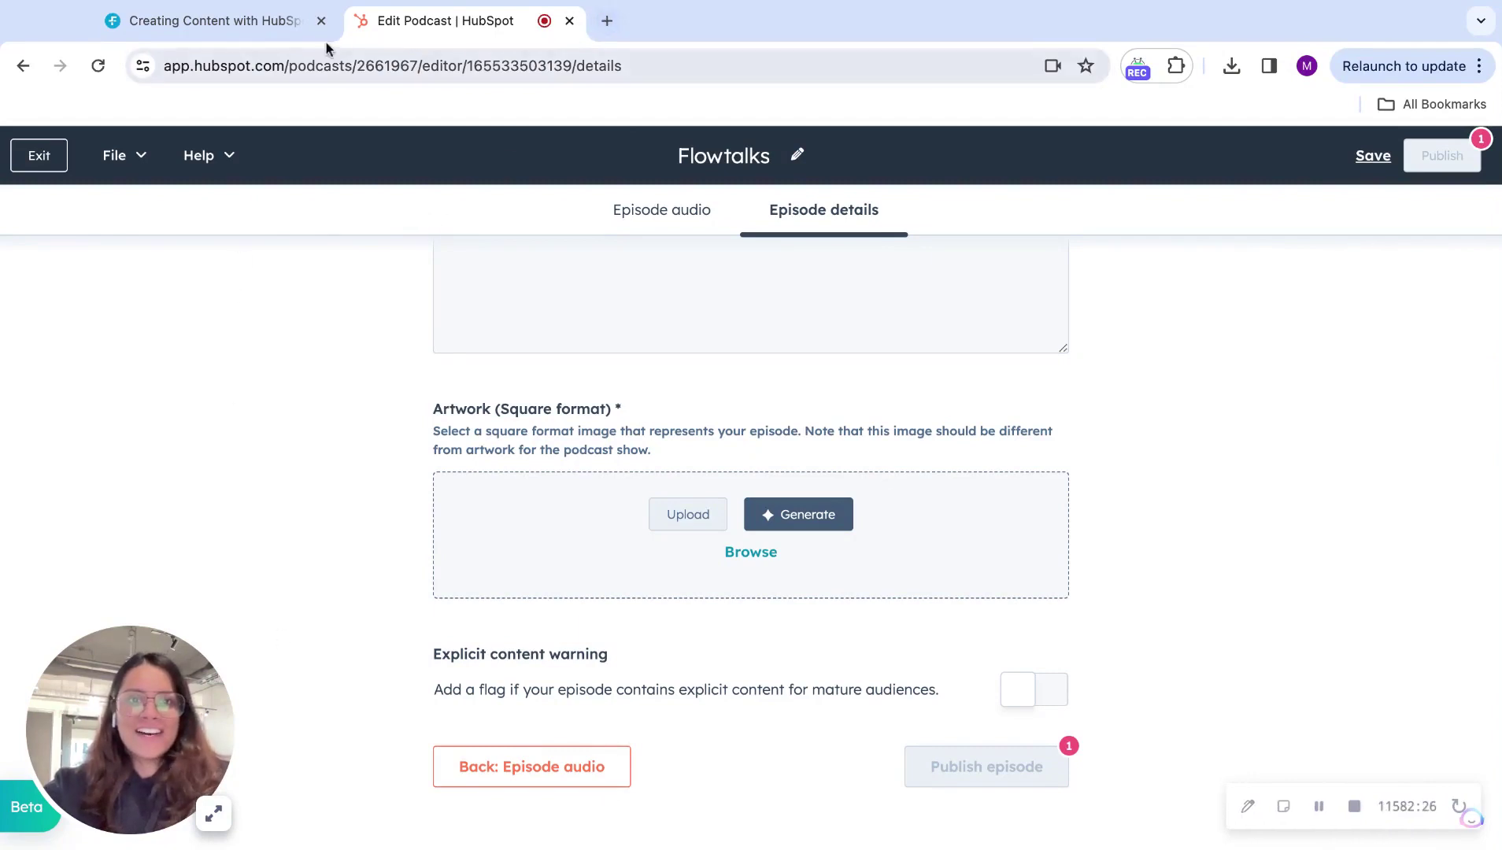
left_click(228, 19)
left_click(452, 21)
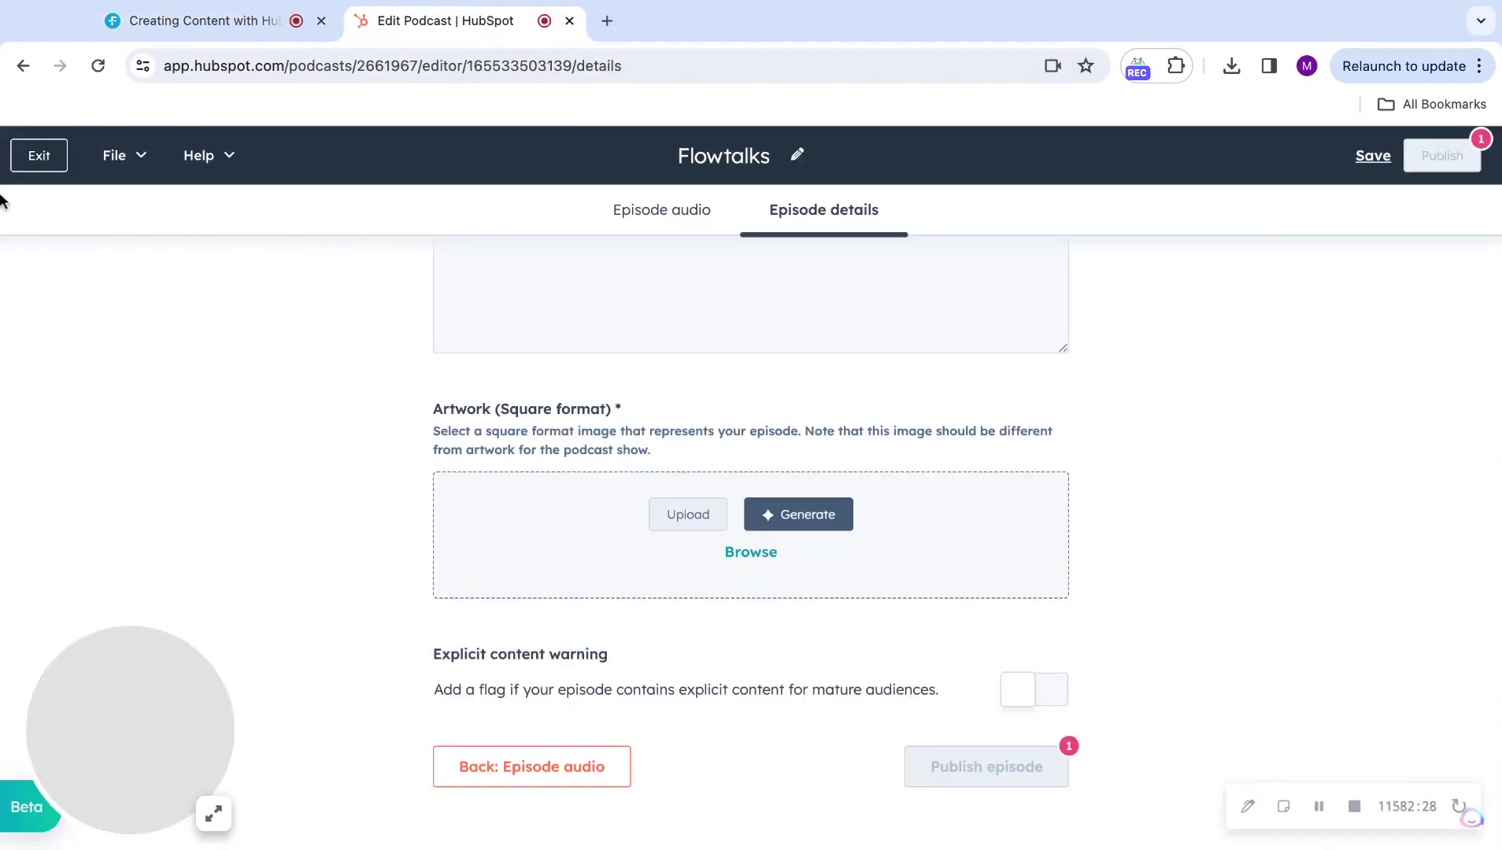
Step: Exit the Flowtalks episode editor back to the Podcast Episodes list
left_click(36, 165)
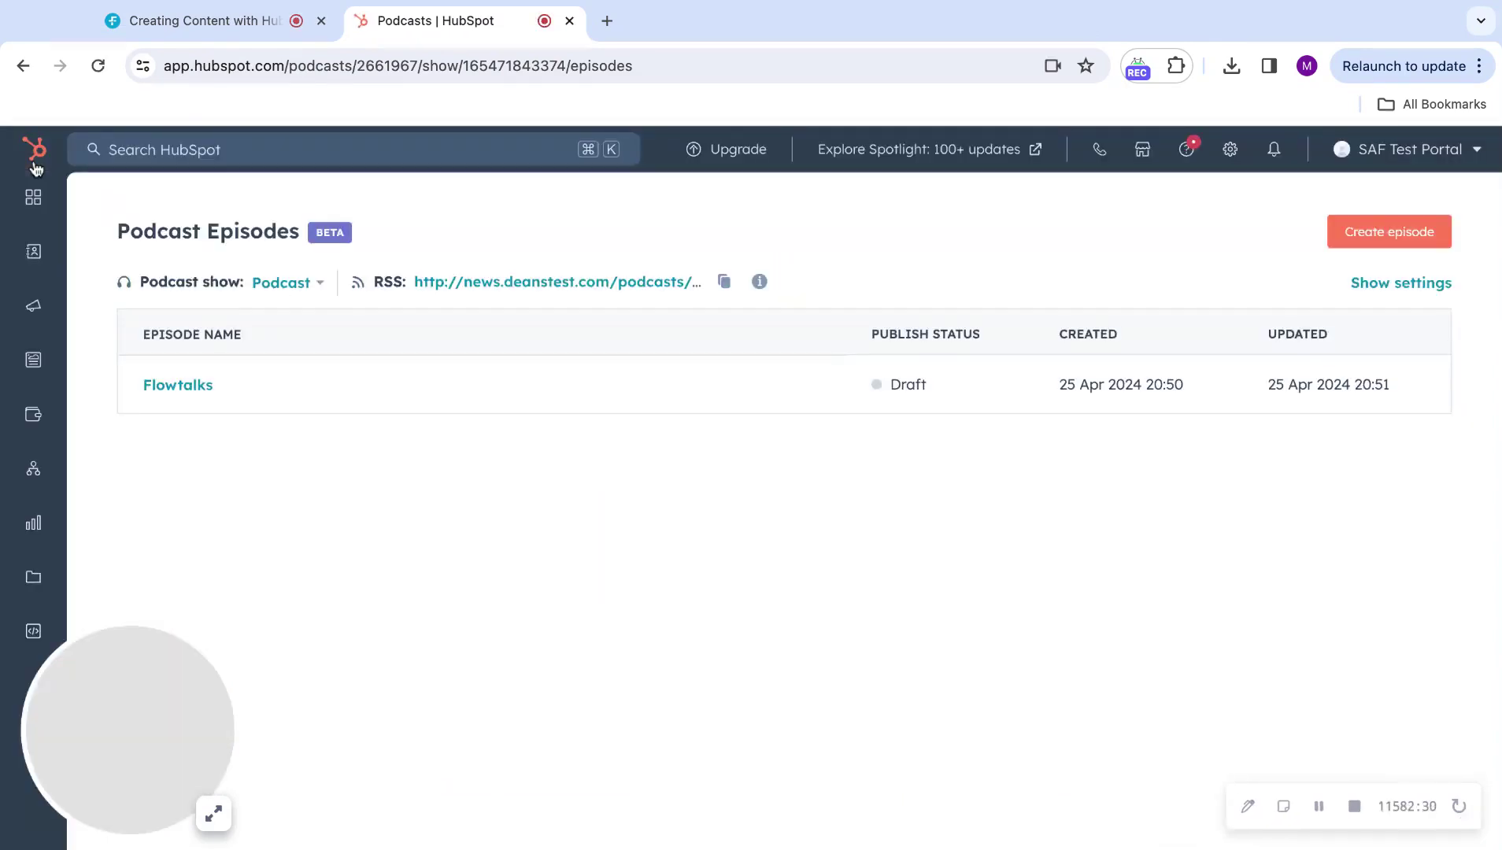
mouse_move(34, 302)
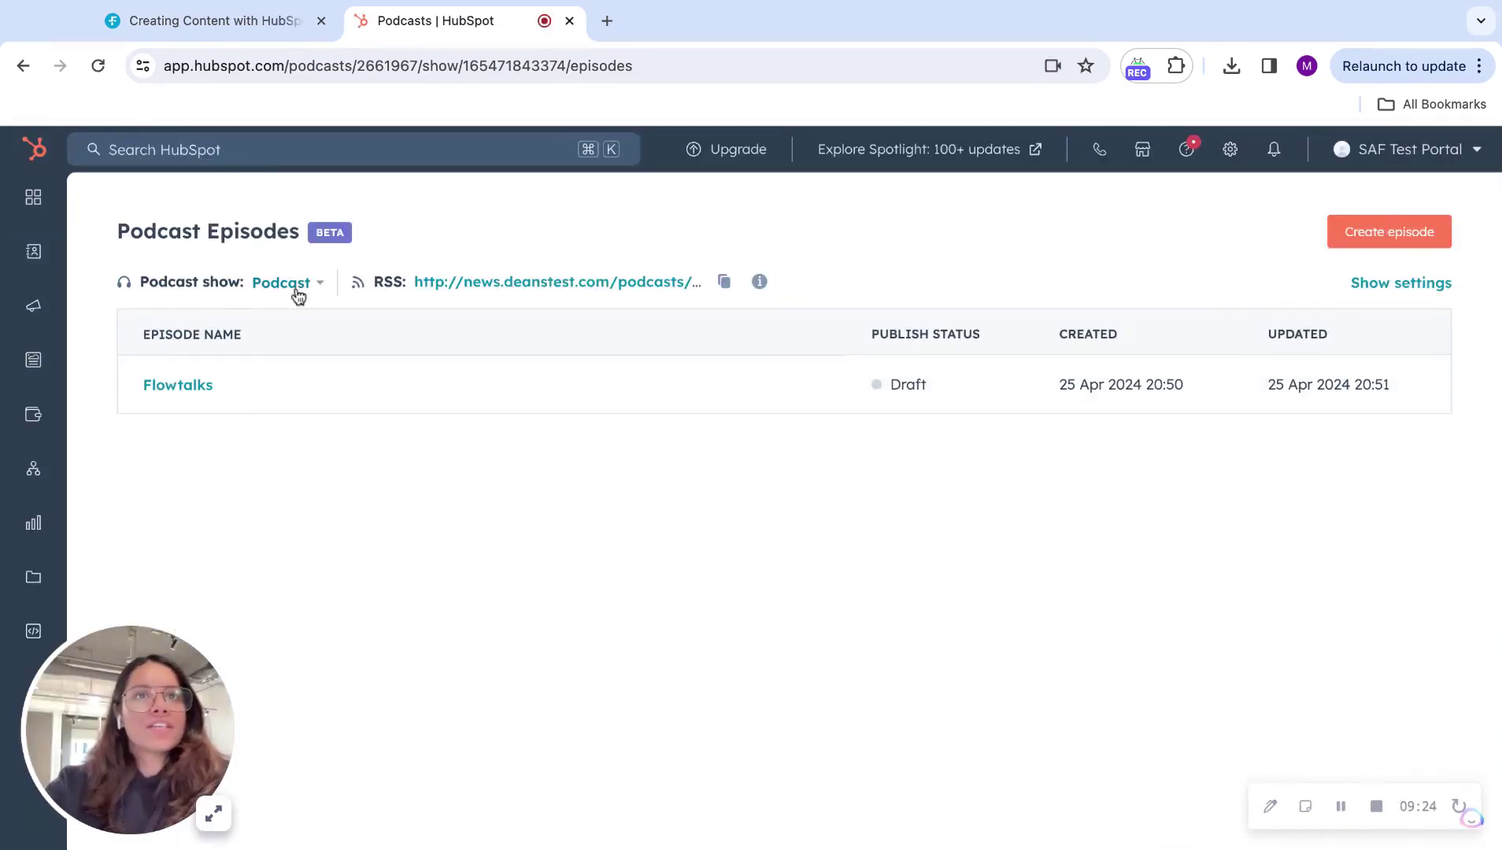
mouse_move(16, 373)
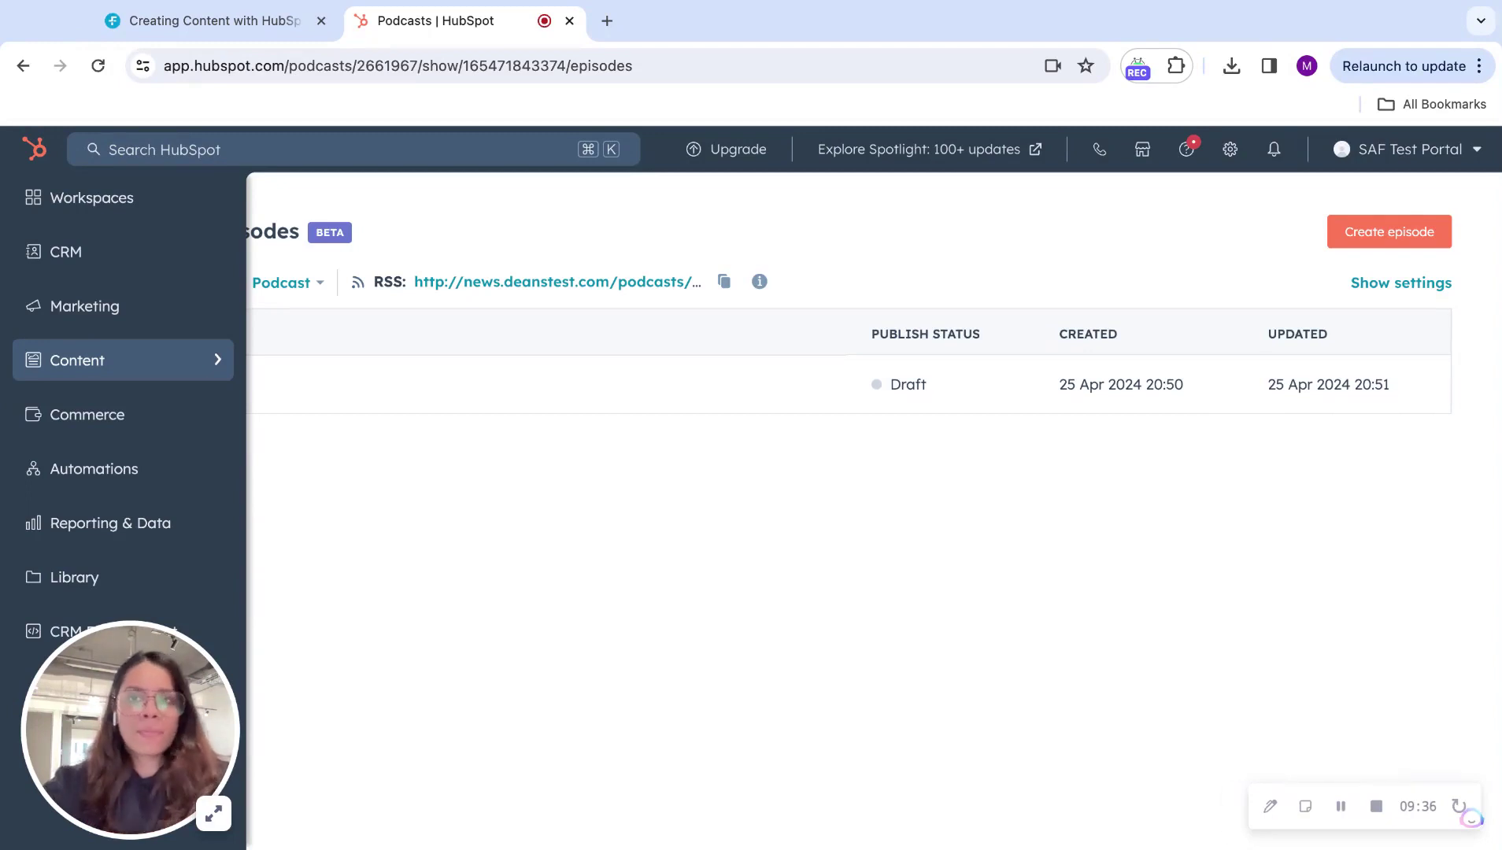
Step: Open Settings > Account Defaults and show the Branding tab
left_click(1230, 149)
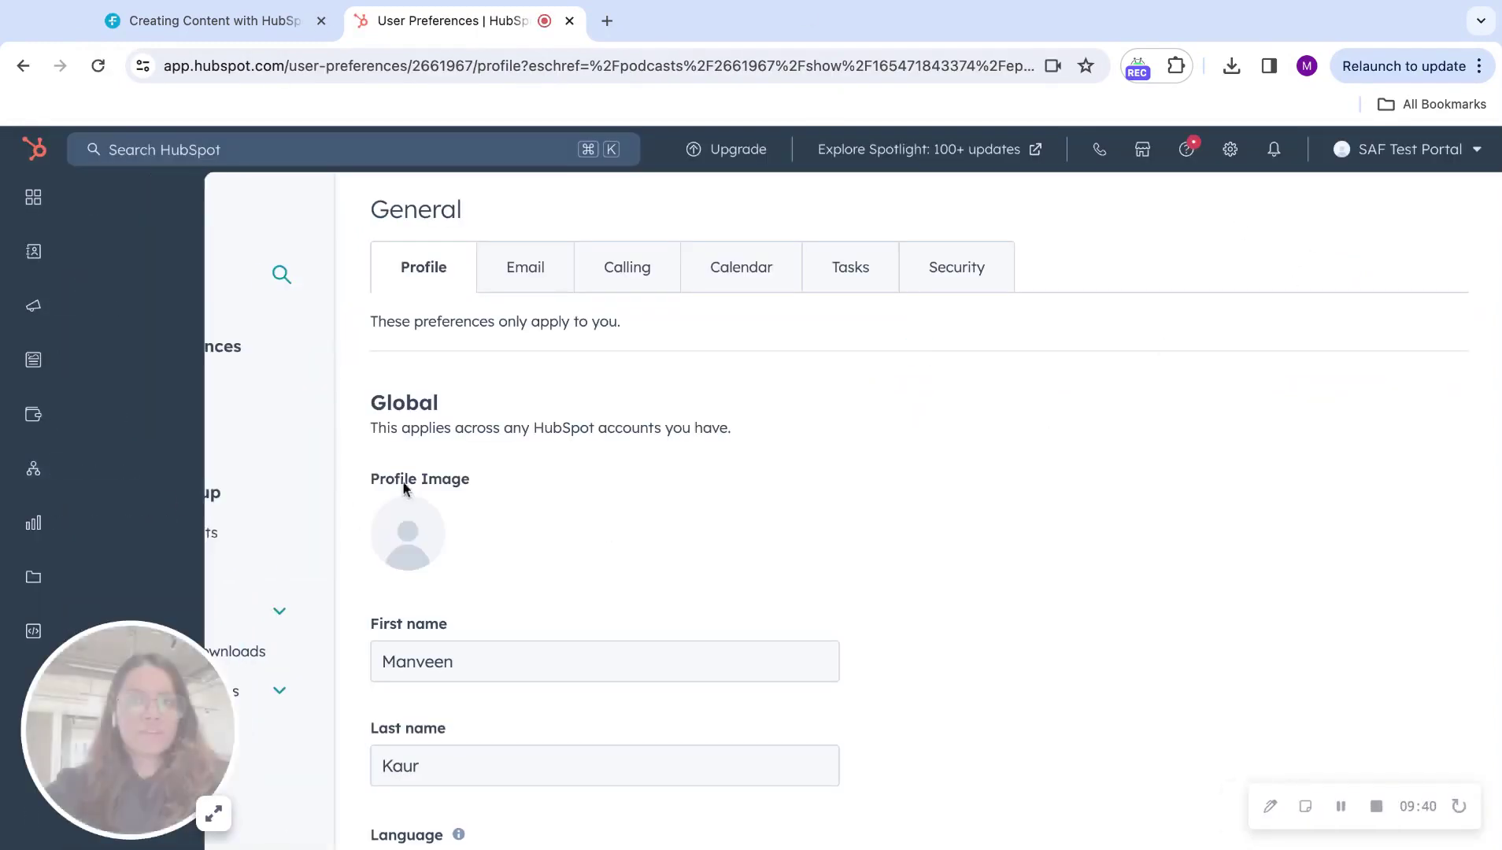
left_click(187, 529)
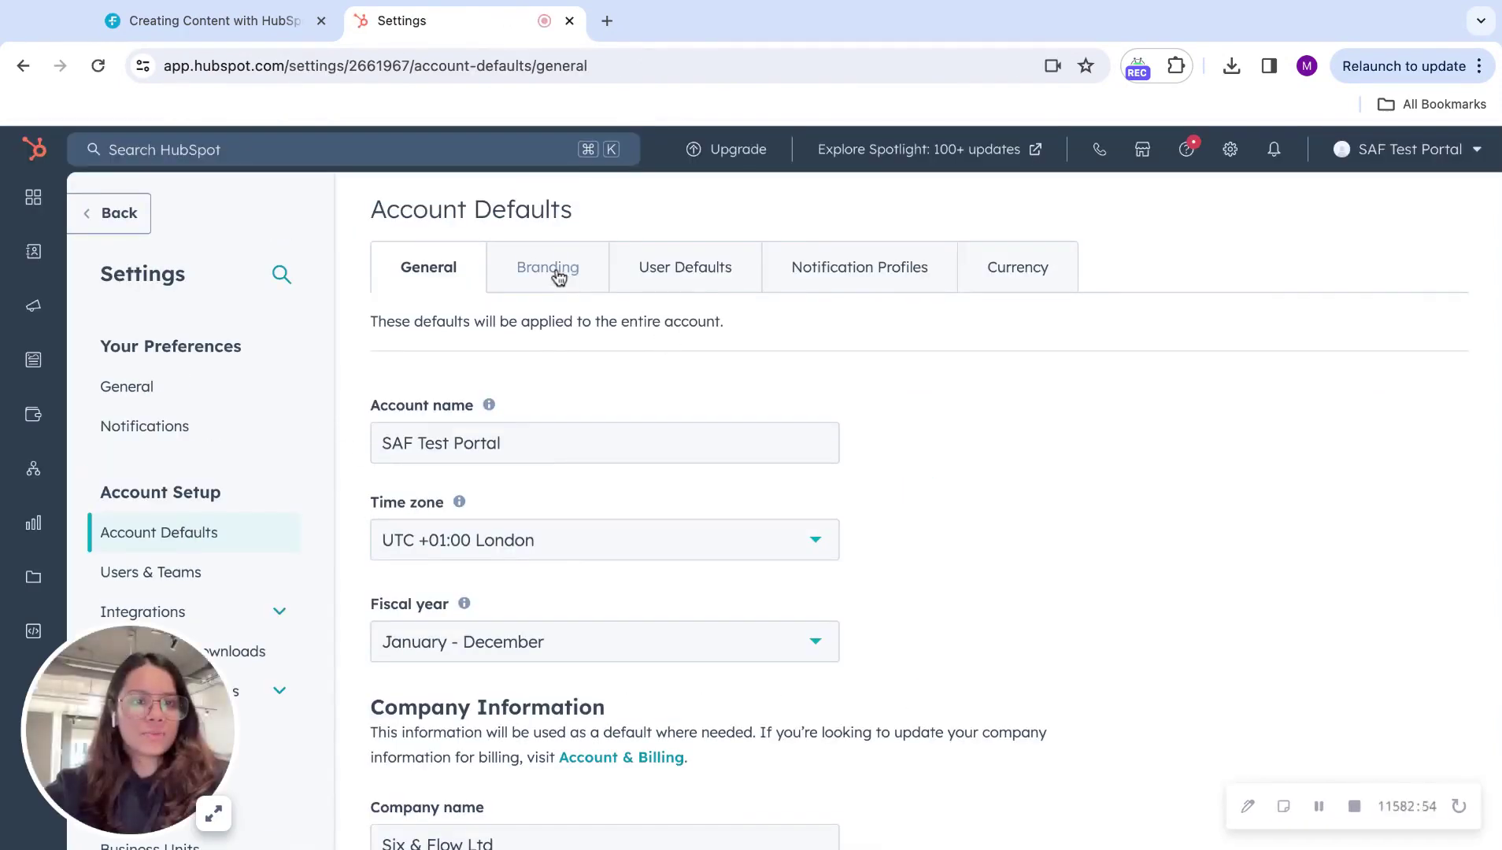
left_click(558, 272)
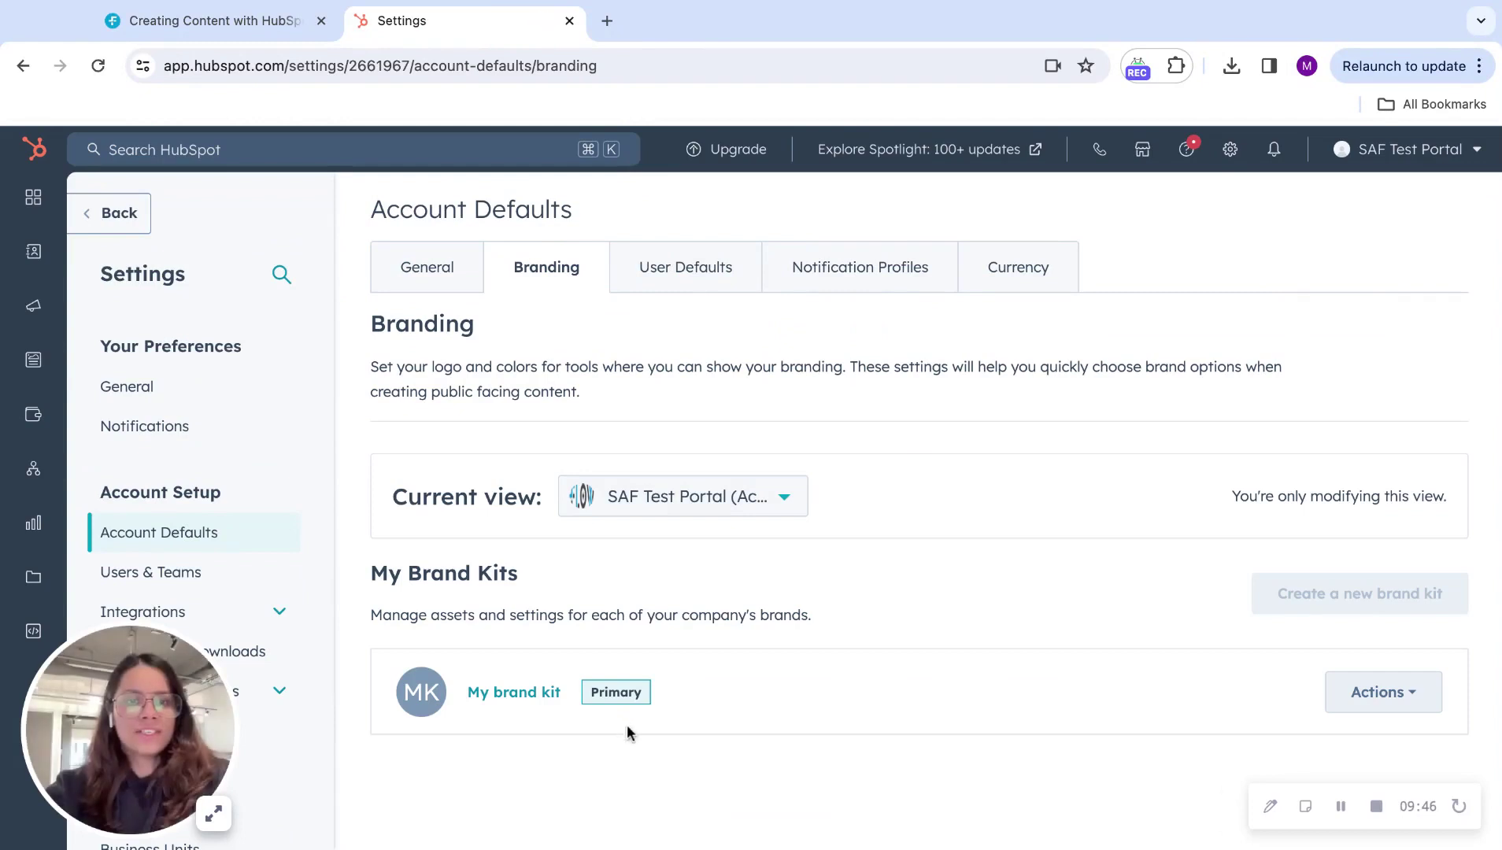
Step: In My brand kit's Brand voice tab, start Generate brand voice
left_click(496, 693)
scroll(507, 703, "down", 2)
left_click(745, 443)
scroll(743, 425, "down", 4)
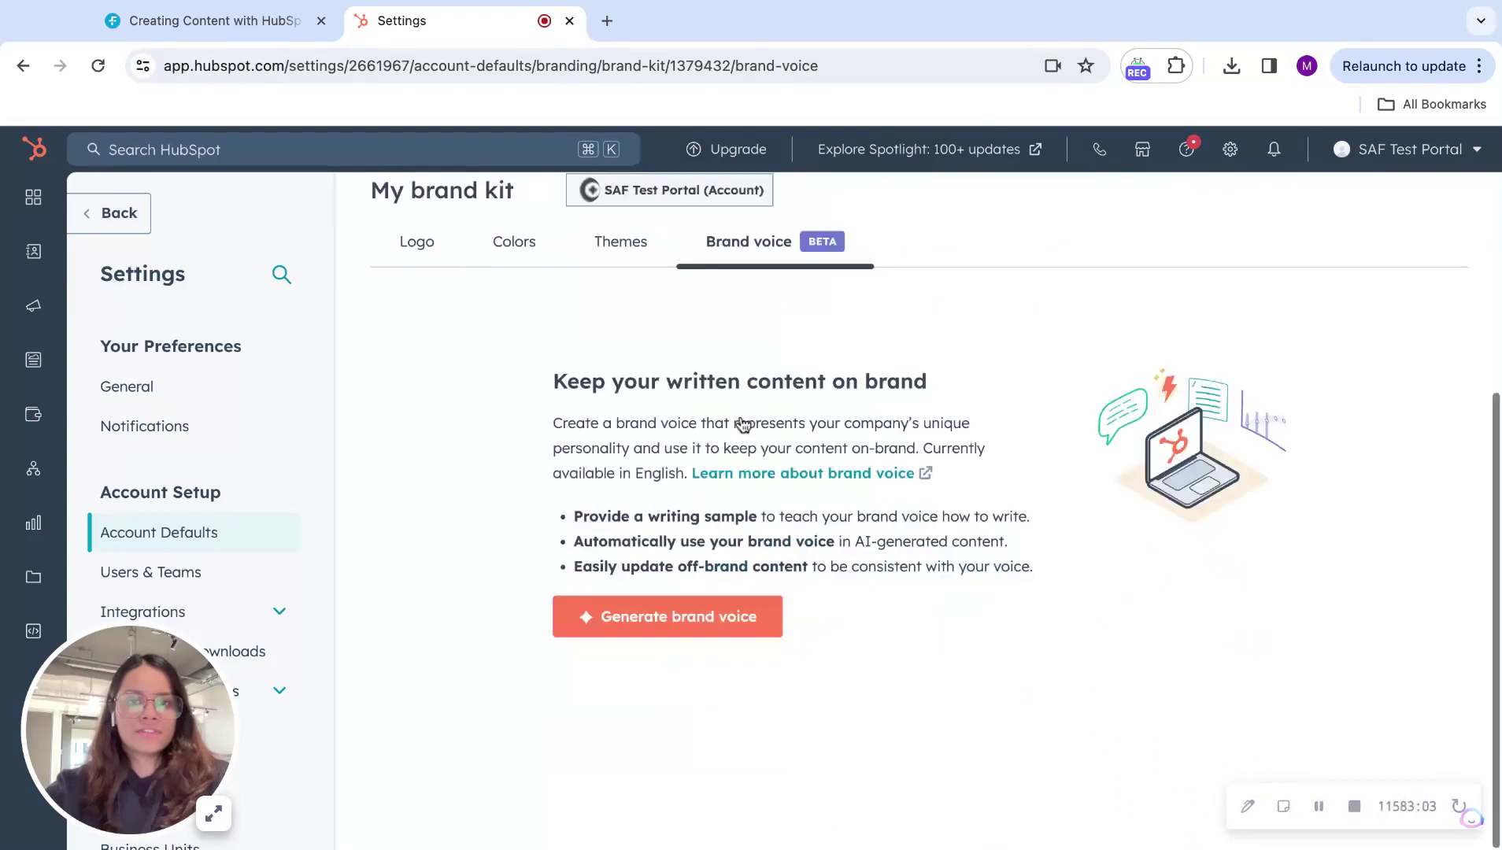
left_click(689, 616)
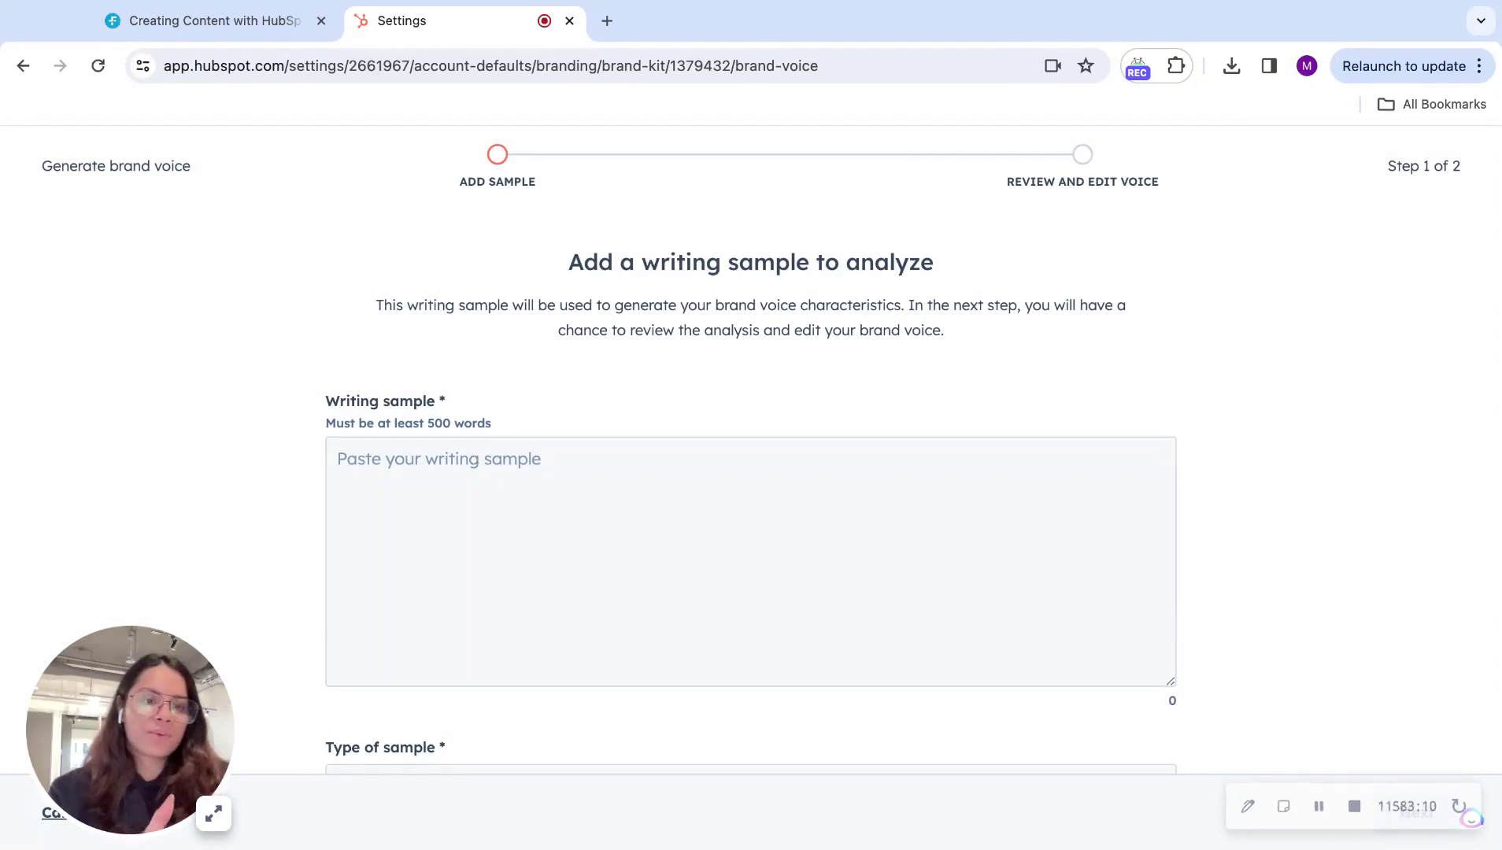
scroll(751, 472, "down", 2)
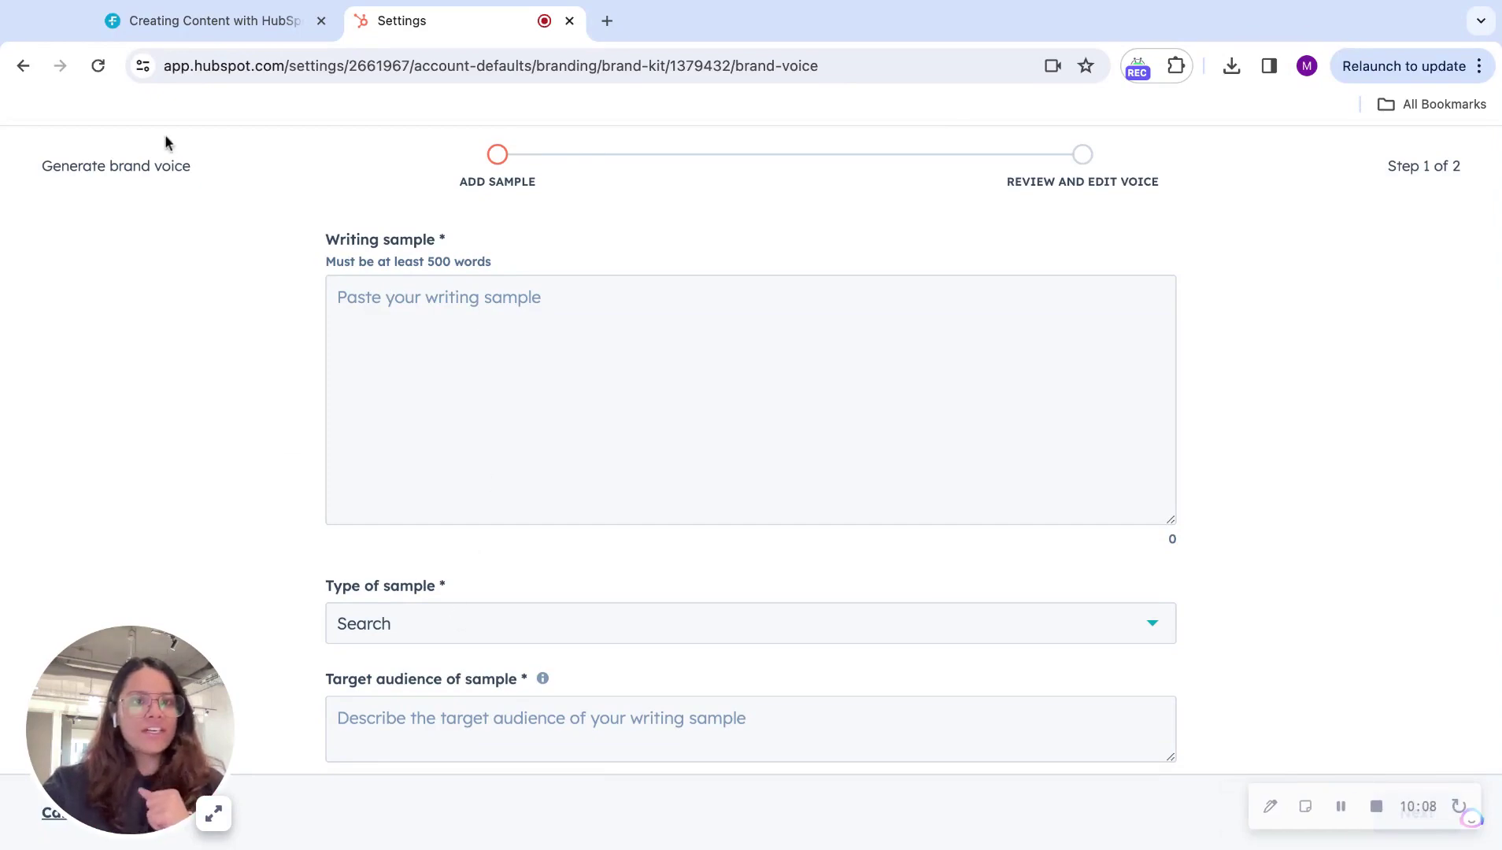
Step: Select the Six & Flow article from 'What is Content Hub?' to its closing paragraph, then focus the writing sample box
left_click(201, 24)
scroll(622, 649, "down", 5)
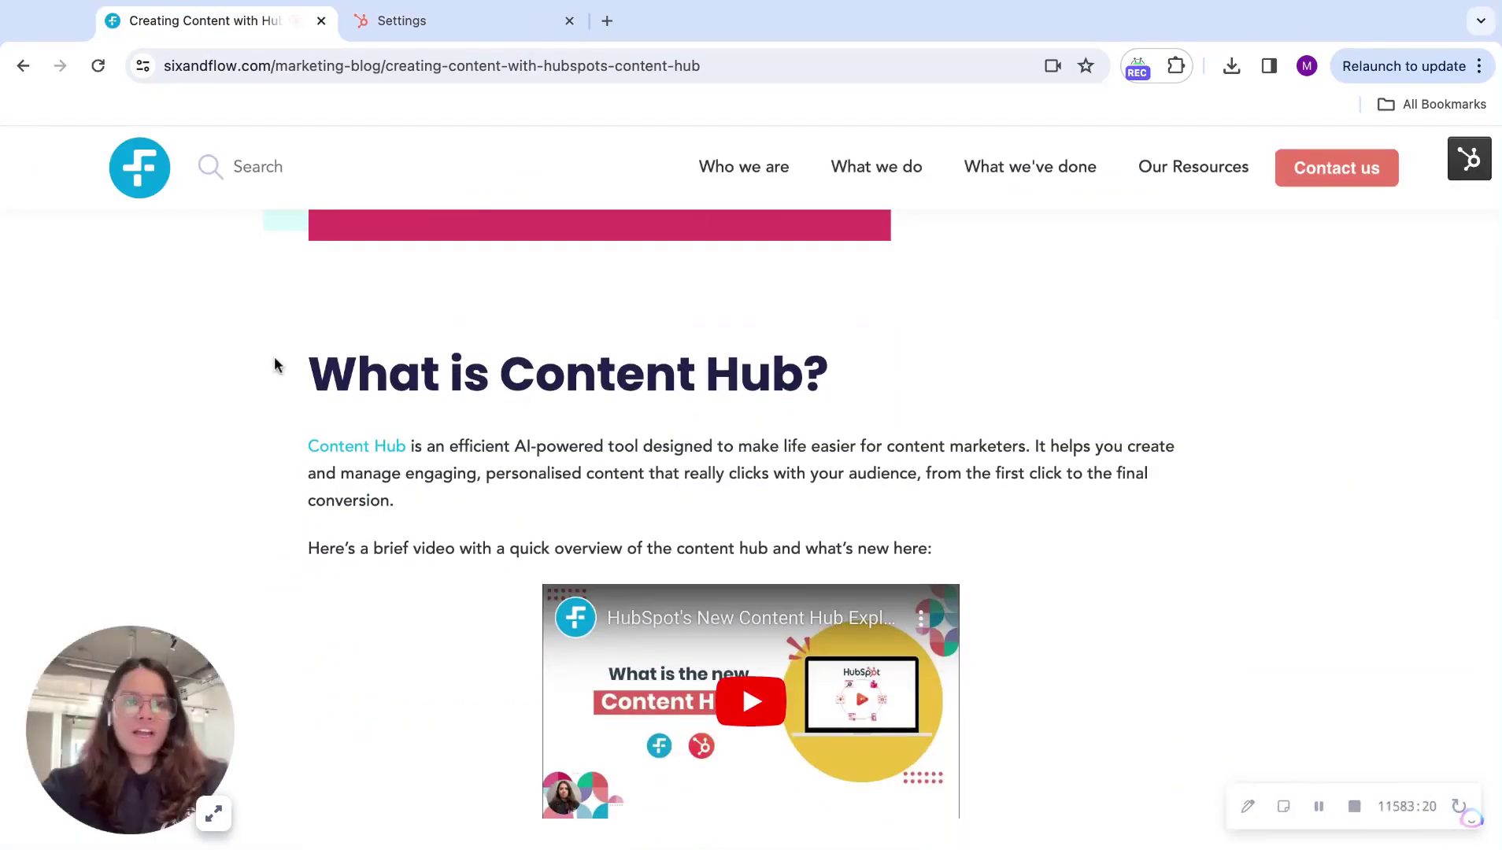
left_click_drag(308, 360, 932, 555)
scroll(932, 555, "down", 15)
left_click_drag(308, 361, 744, 168)
scroll(614, 787, "down", 20)
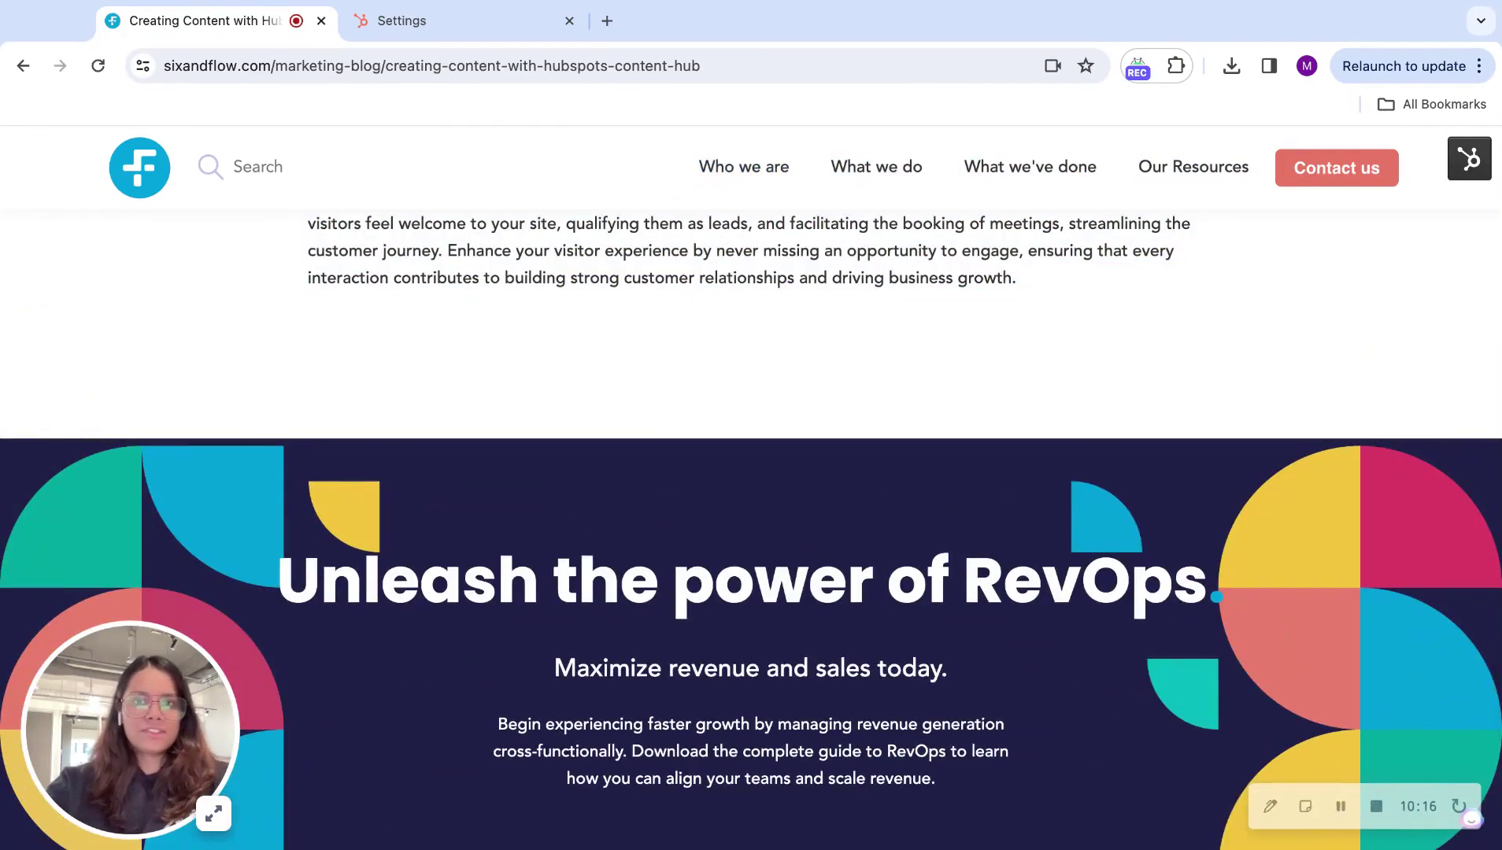
triple_click(1028, 291)
left_click(463, 24)
left_click(437, 333)
Step: Paste the 1068-word article as the writing sample and set the sample type to Blog post
key("super+v")
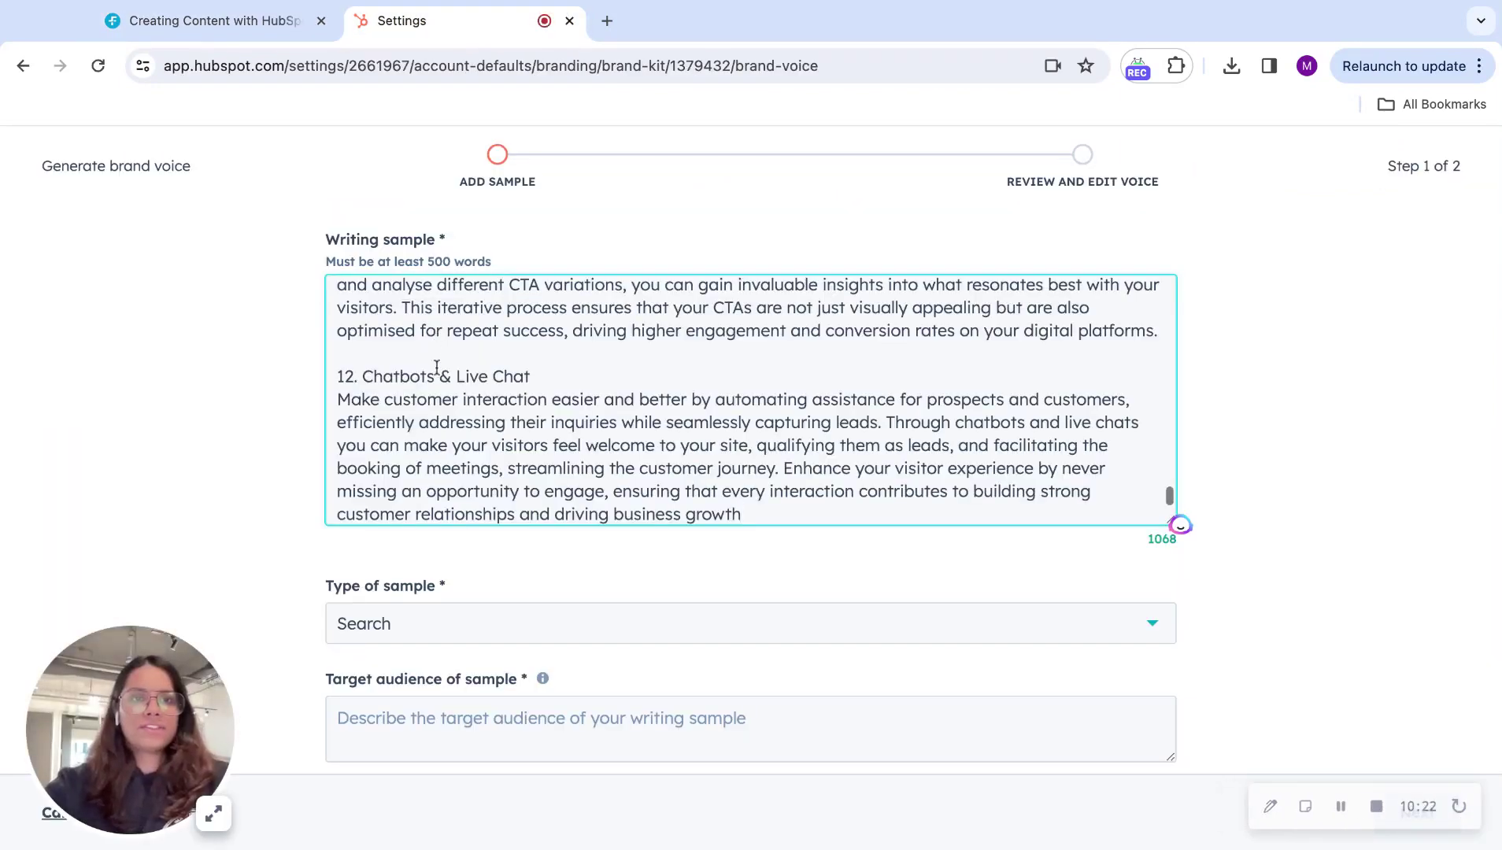
left_click(446, 636)
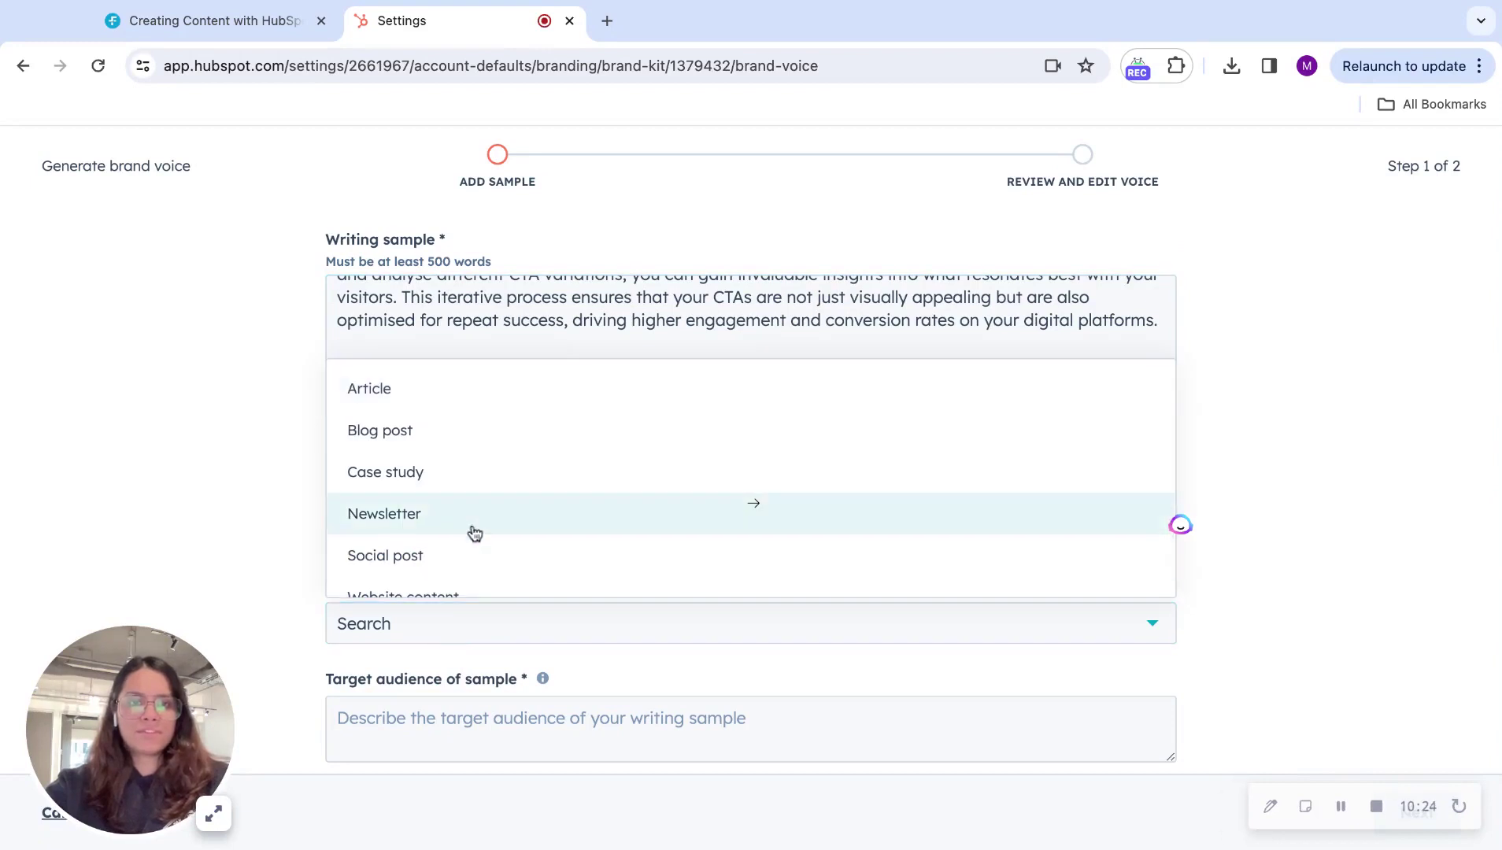
left_click(459, 435)
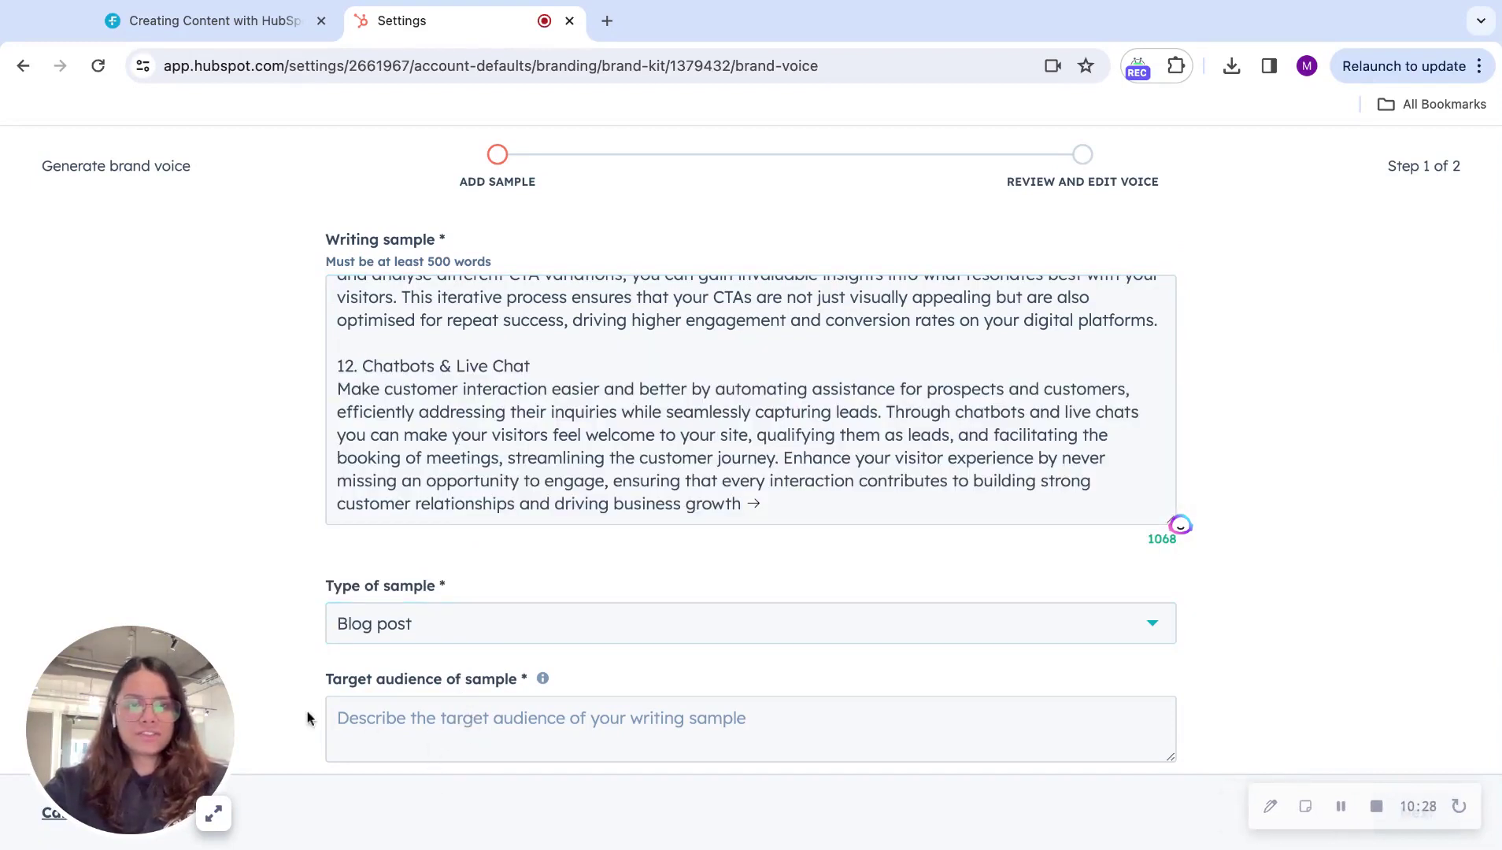
left_click(424, 636)
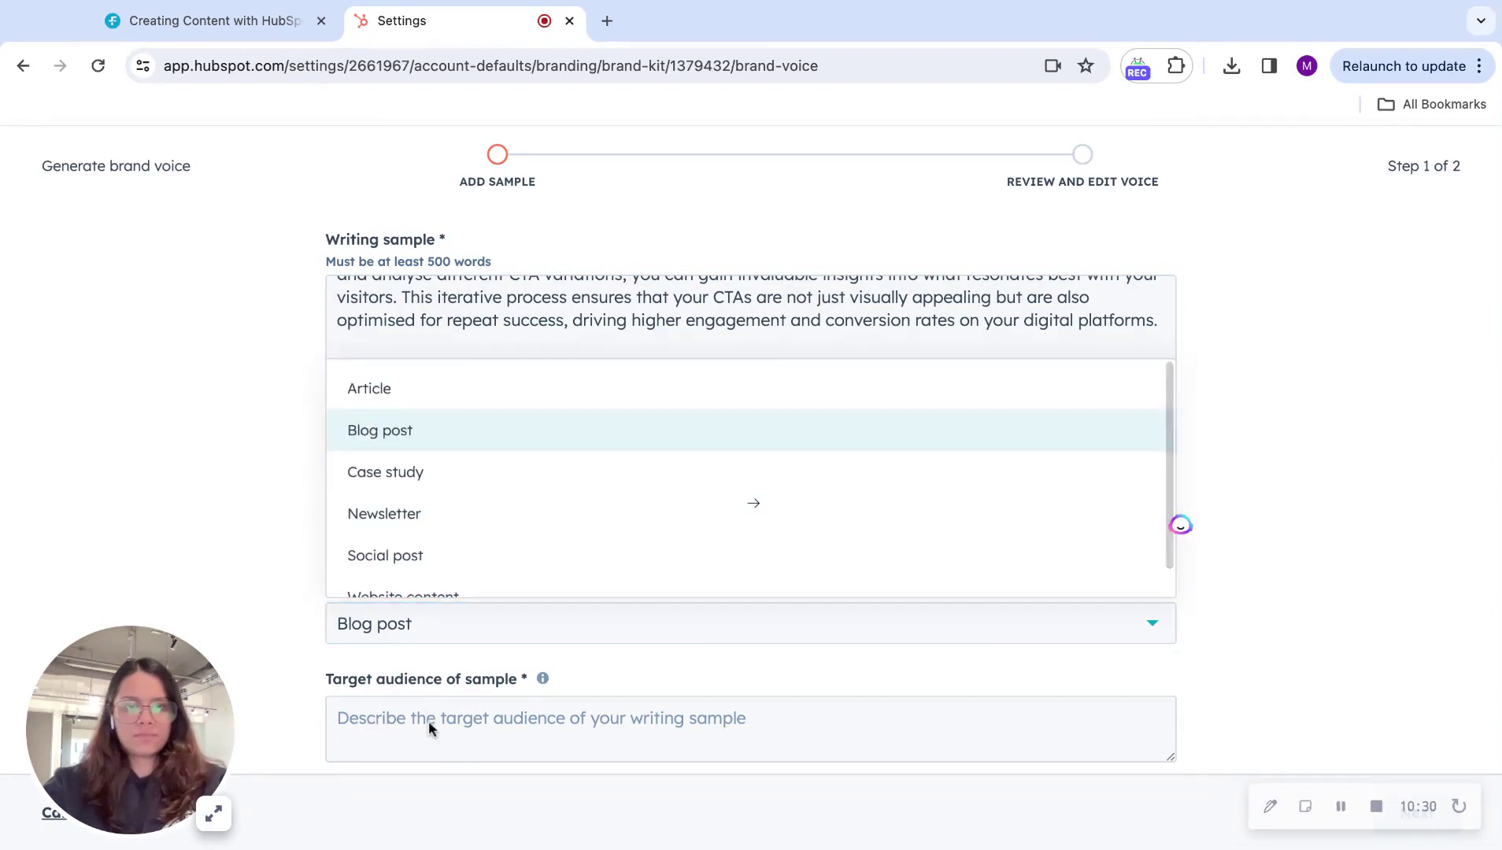
left_click(1285, 644)
Step: Set the target audience to 'Marketers, RevOps specialists, content creators' and submit for analysis
left_click(1109, 720)
type("Markete")
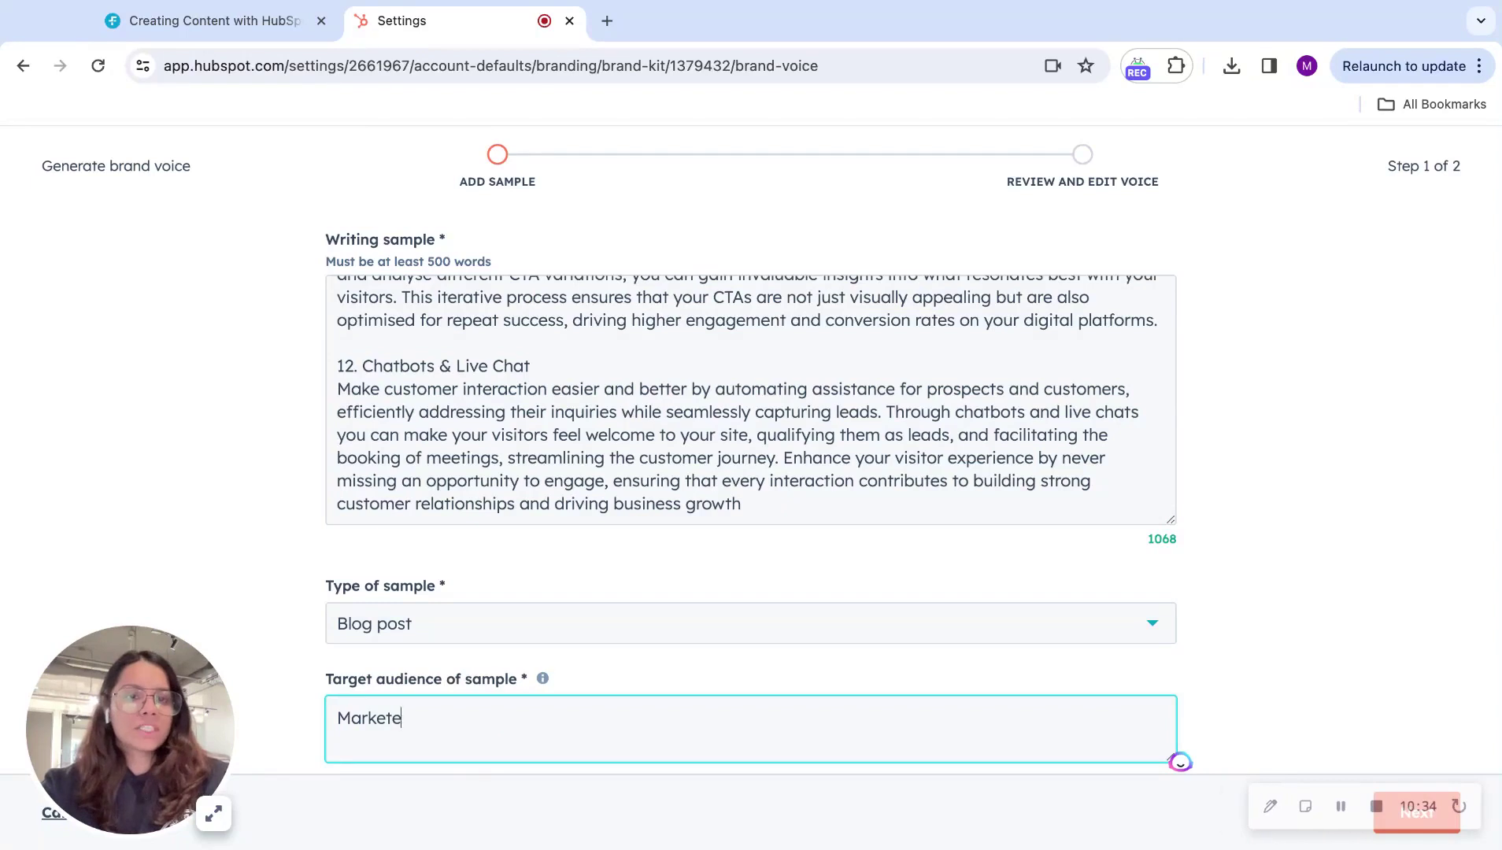
type("rs, RevOps specialists")
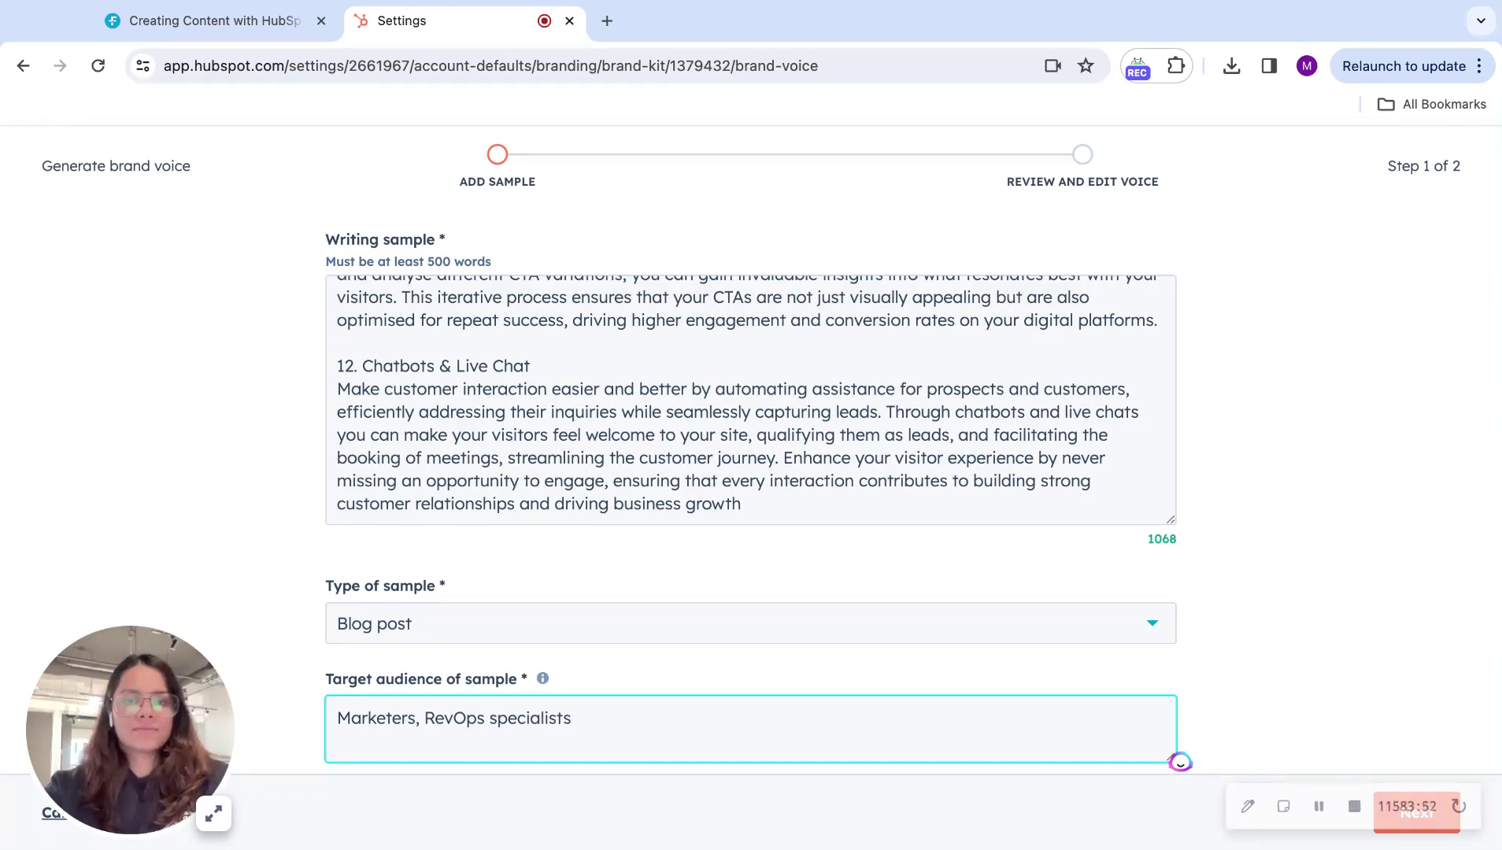
type(", content ")
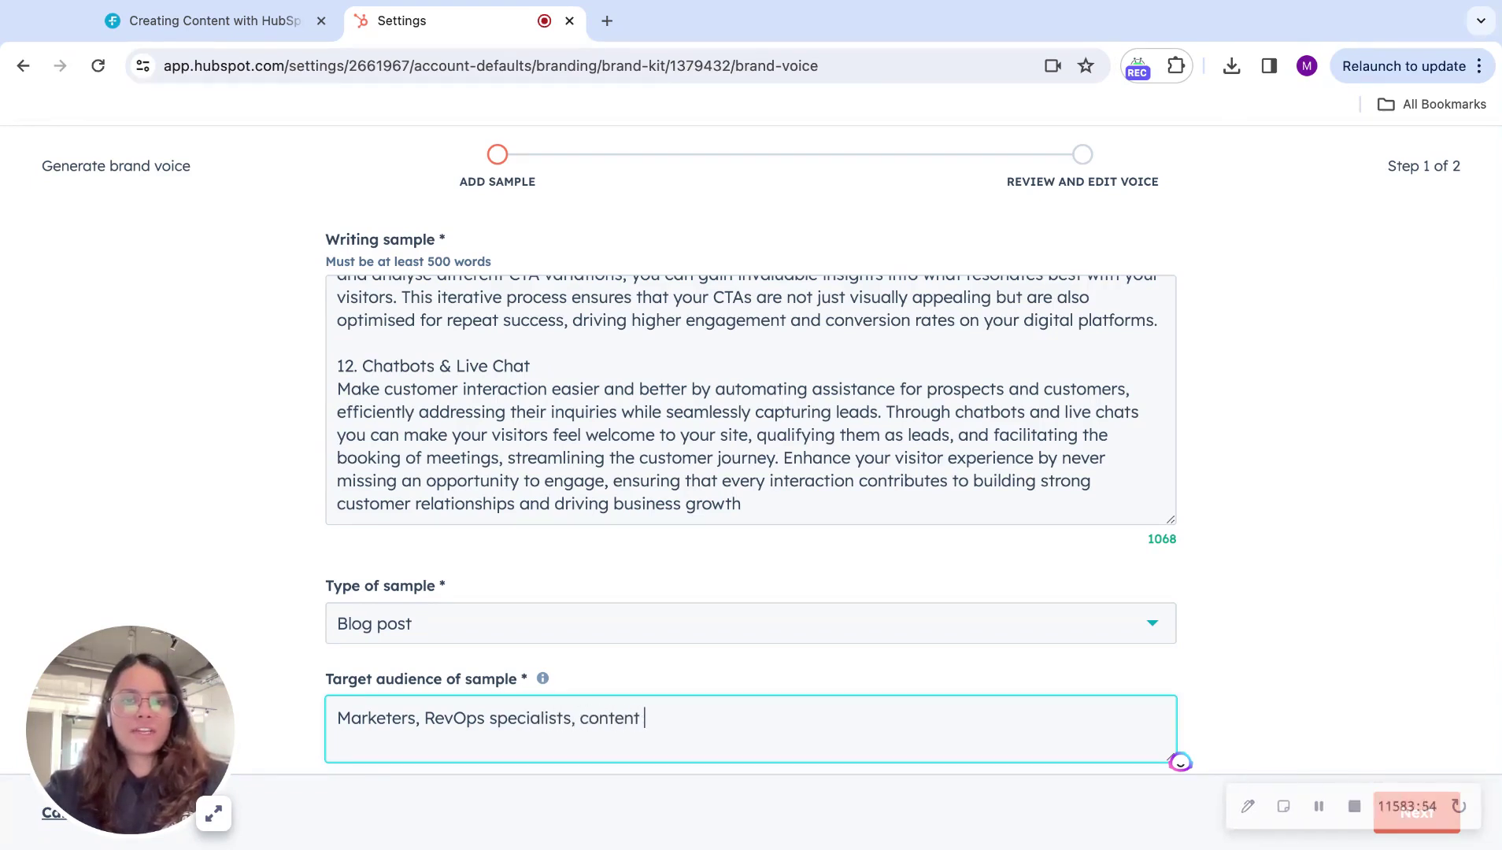
type("creators")
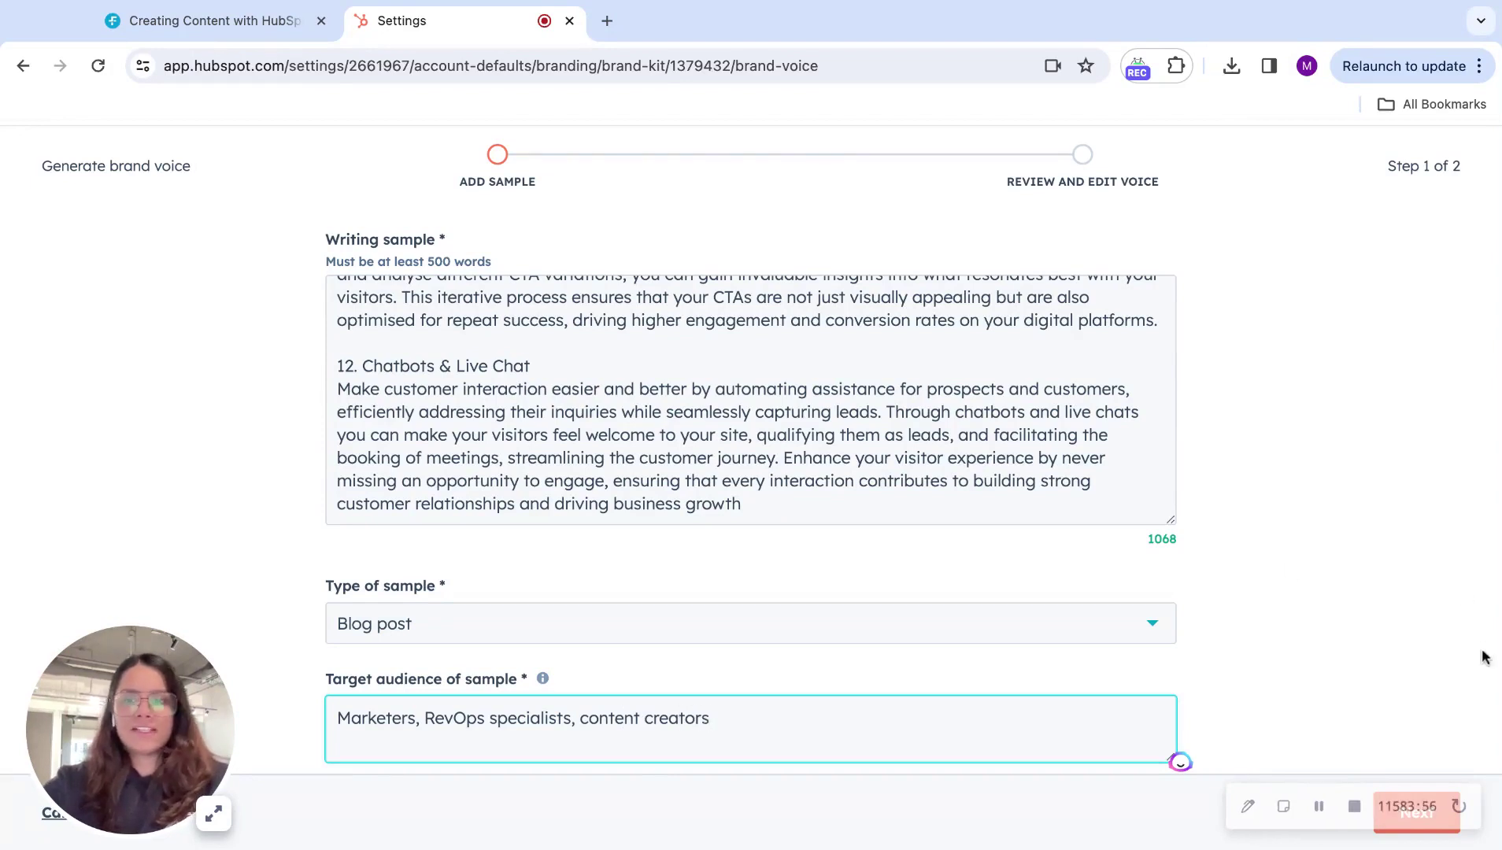
left_click(1426, 834)
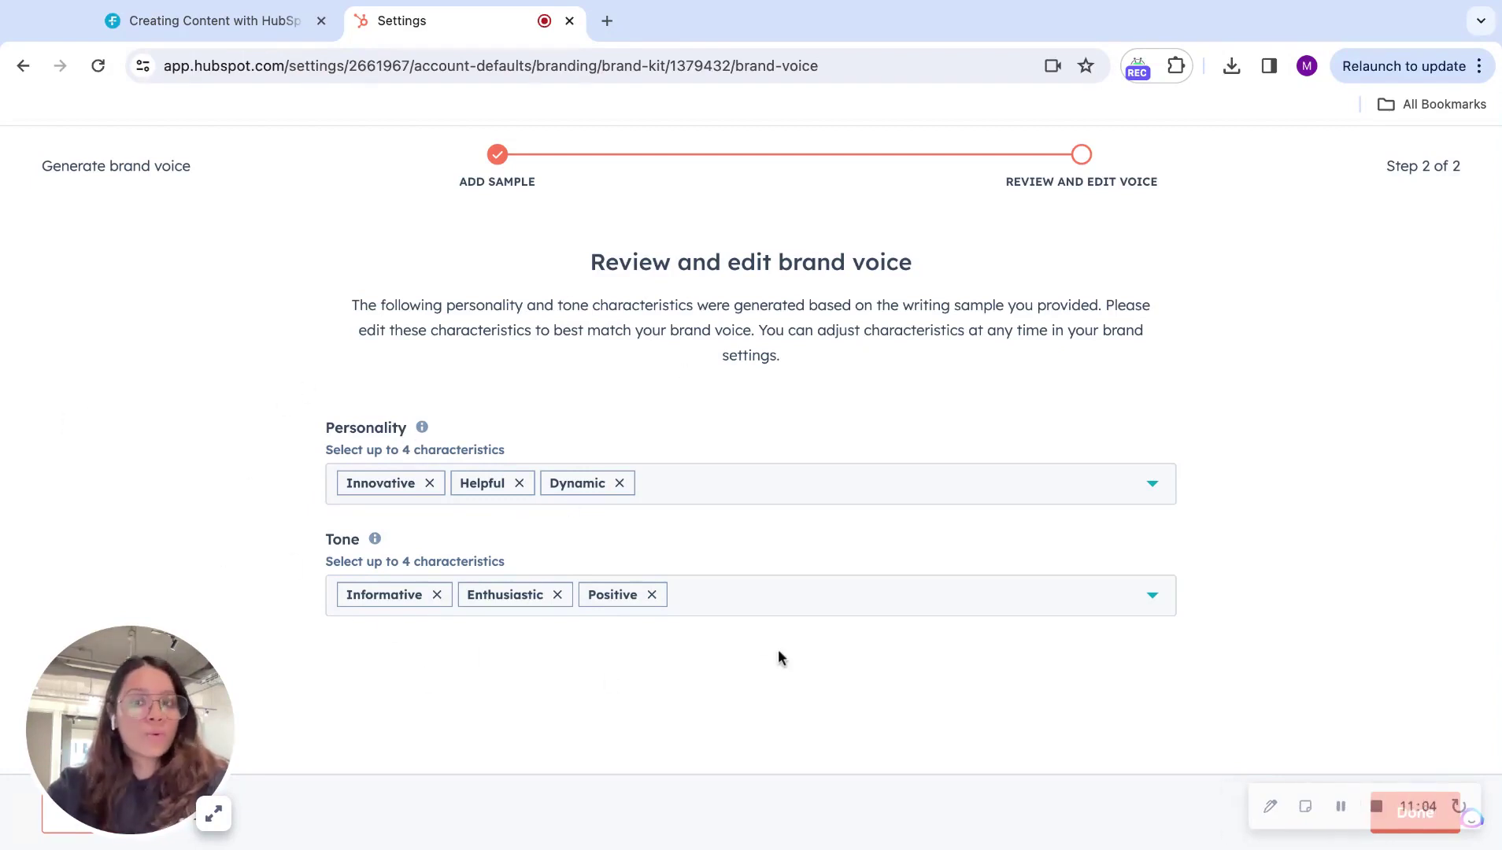
Step: Browse the Personality options, keeping Innovative, Helpful, Dynamic and tone Informative, Enthusiastic, Positive unchanged
left_click(849, 501)
scroll(691, 637, "down", 3)
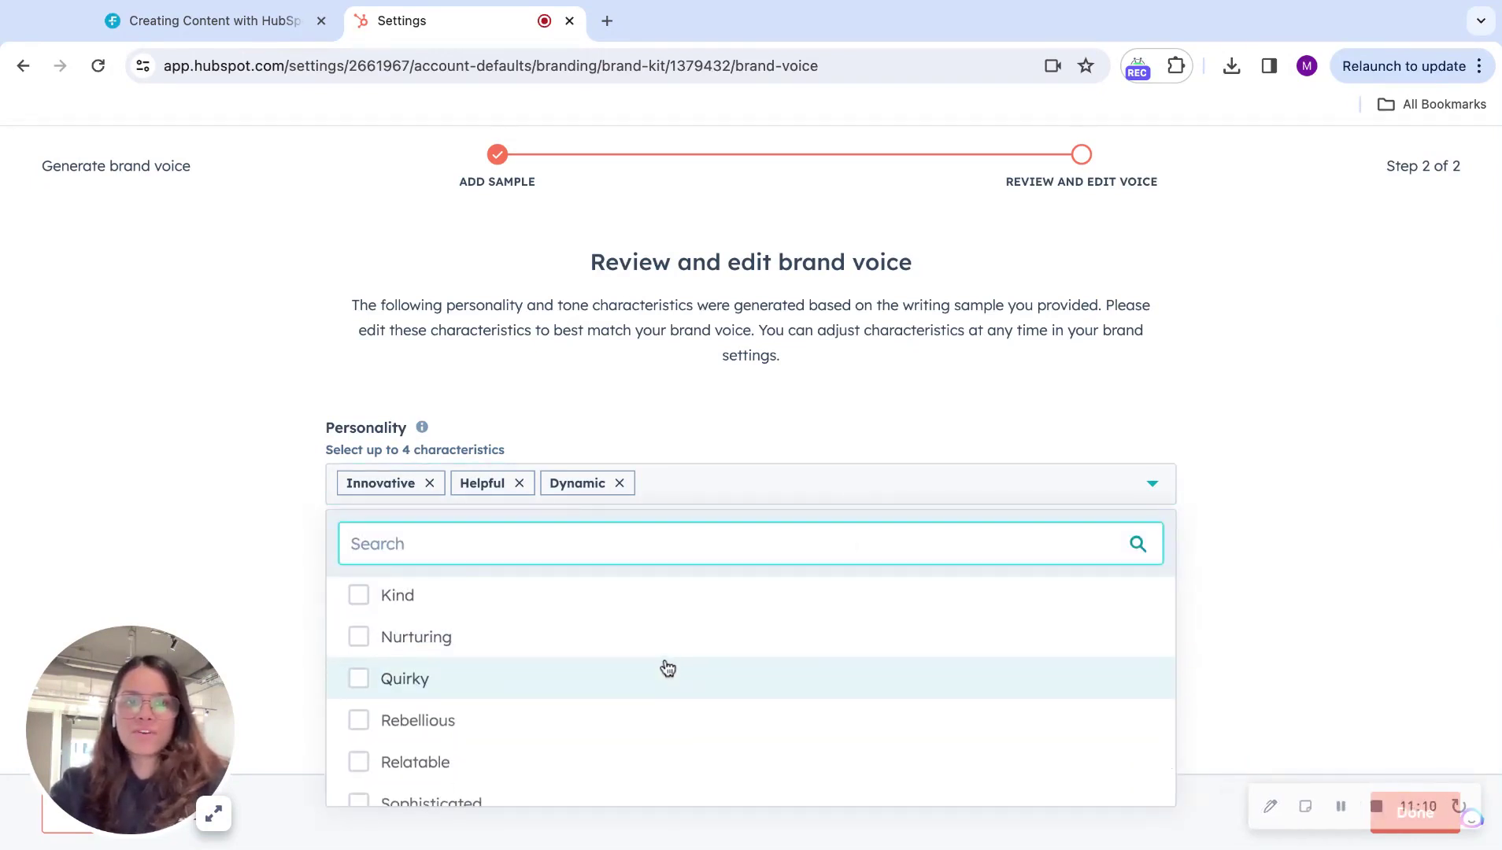
left_click(823, 393)
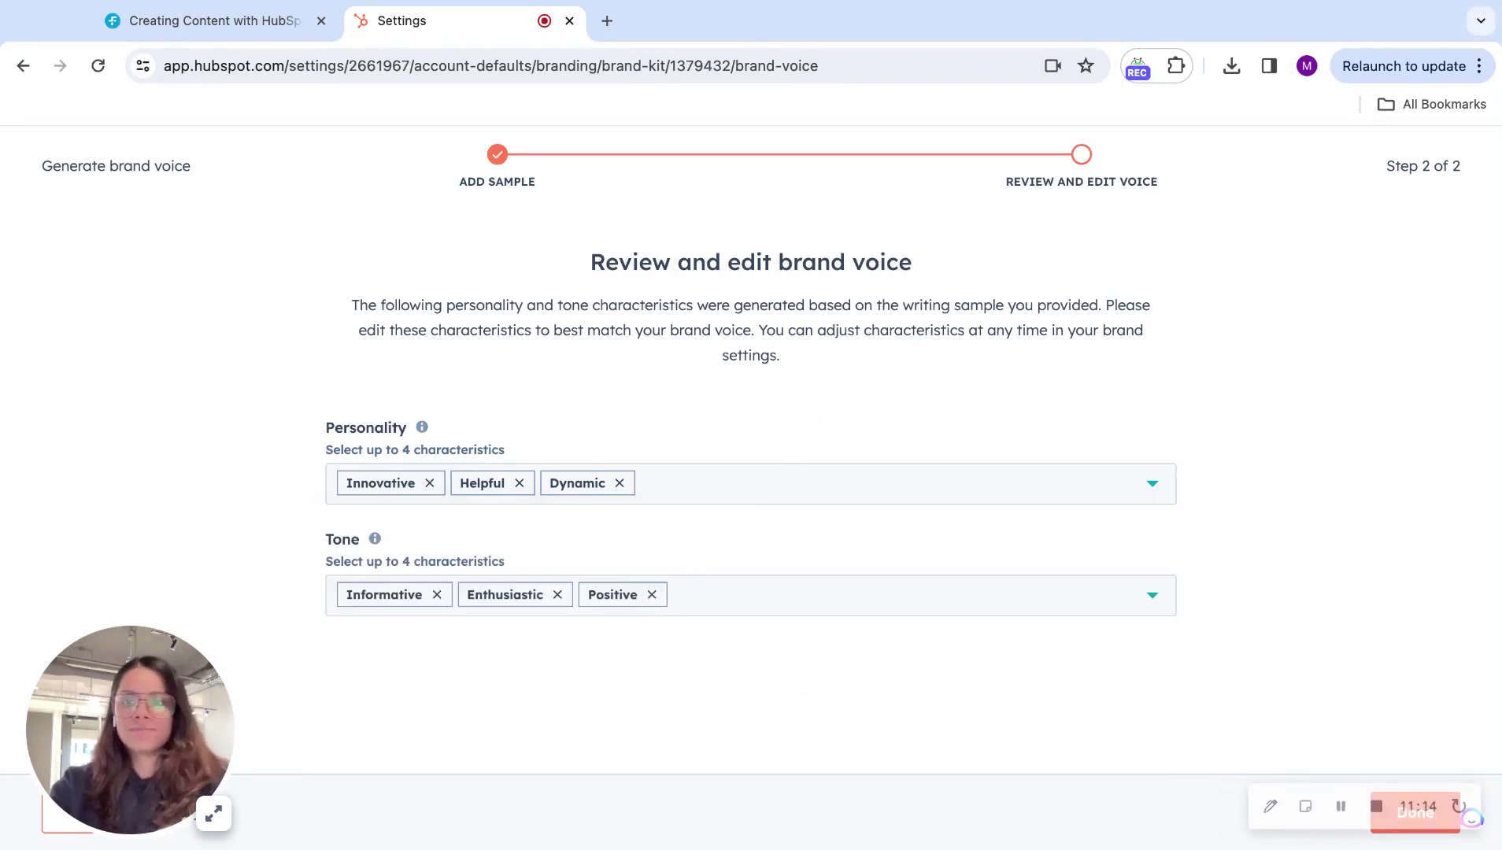
Step: Finish the brand voice so it appears on My brand kit's Brand voice tab
left_click(1391, 836)
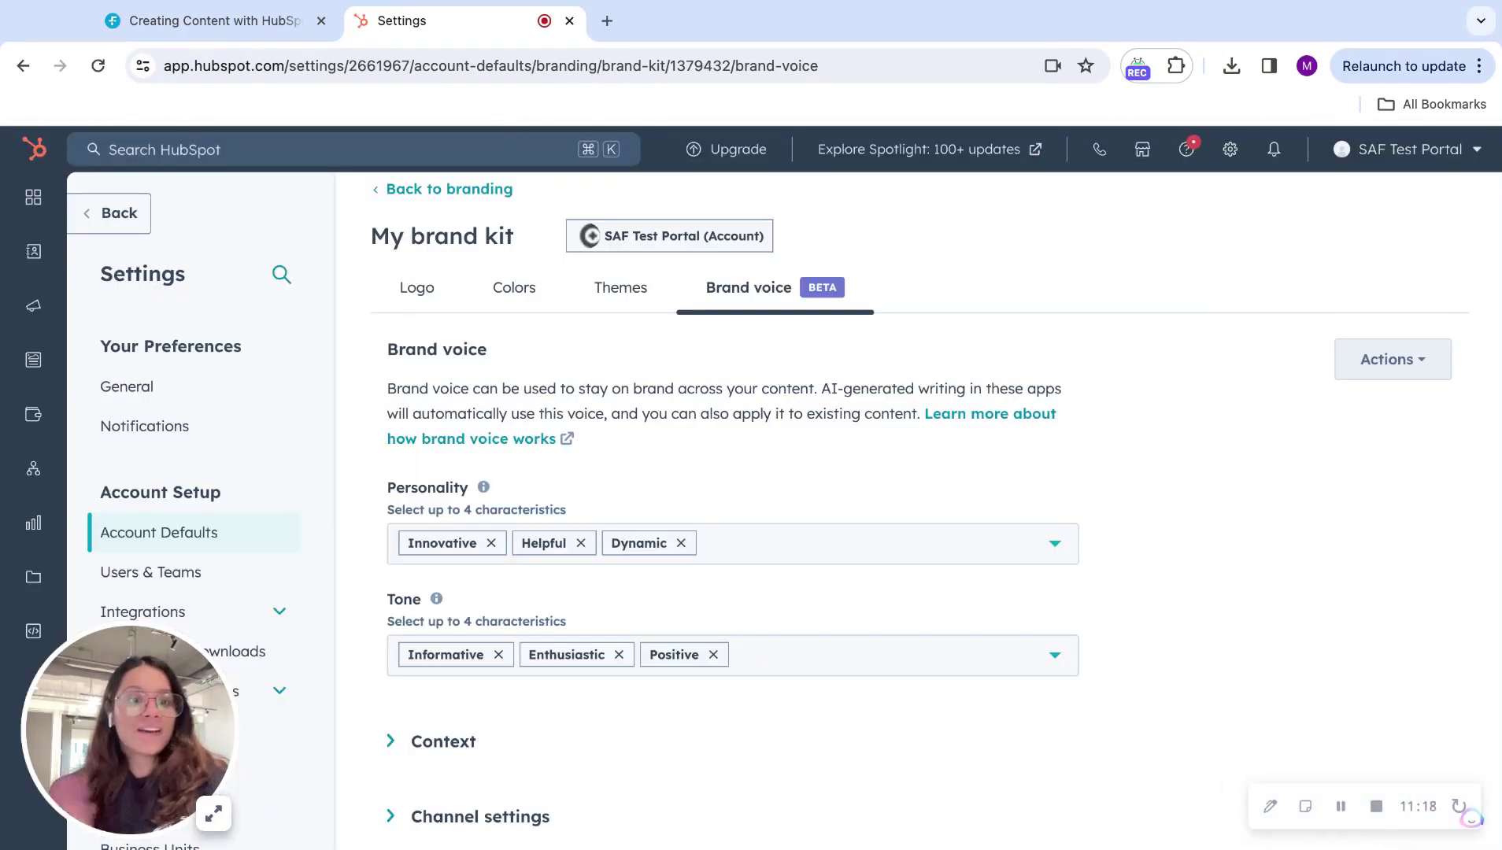